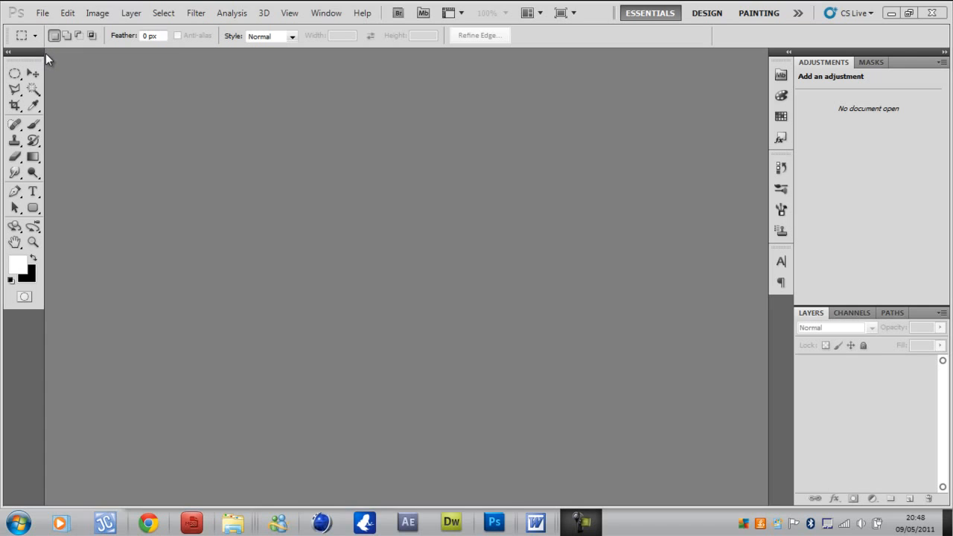
Create a new 1365 × 645 pixel RGB document at 72 pixels/inch with a white background.
left_click(42, 13)
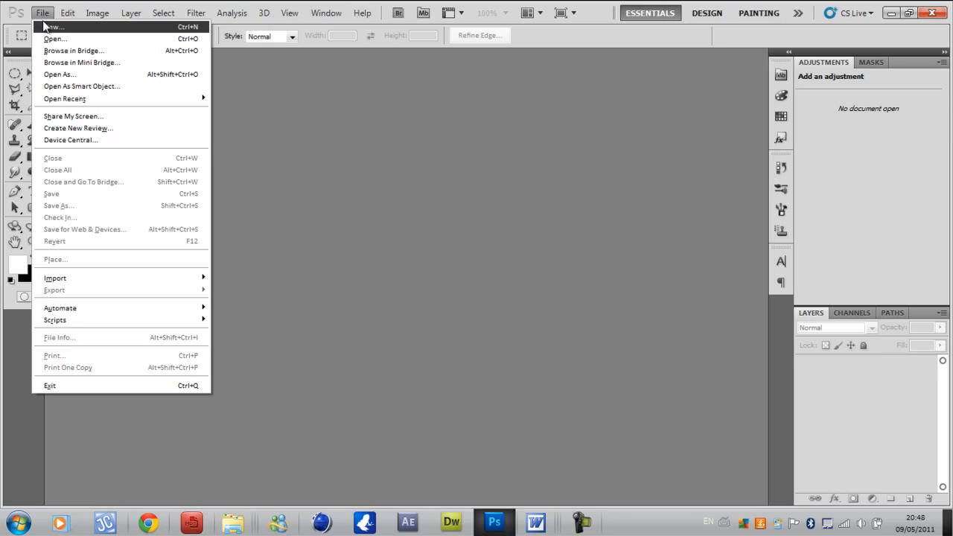
left_click(46, 31)
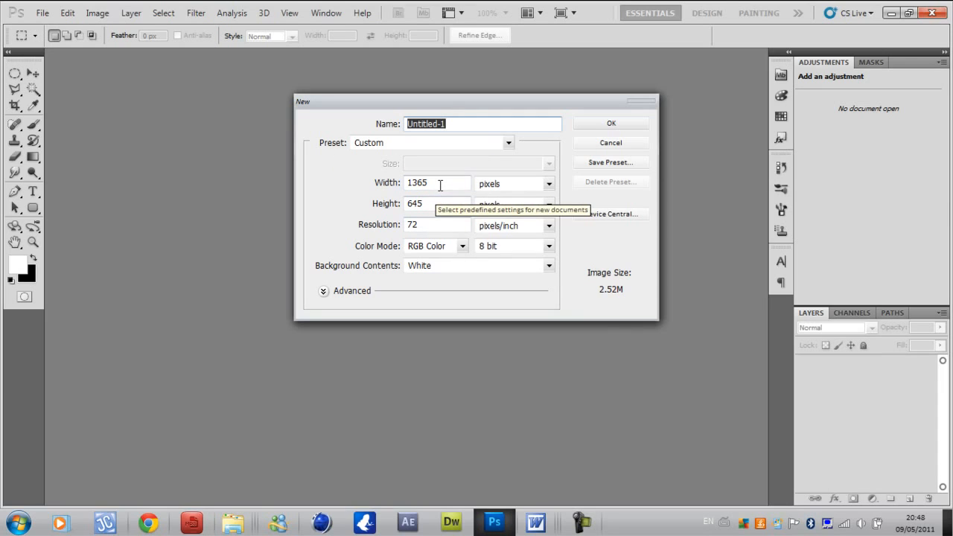
key("Escape")
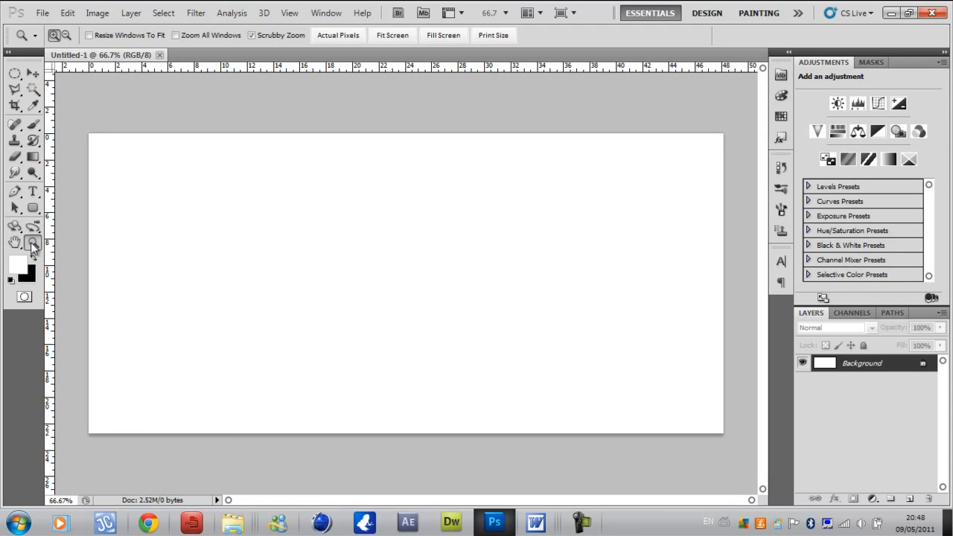
Reset the colours to default and set the foreground colour to dark grey #282828.
key("d")
key("i")
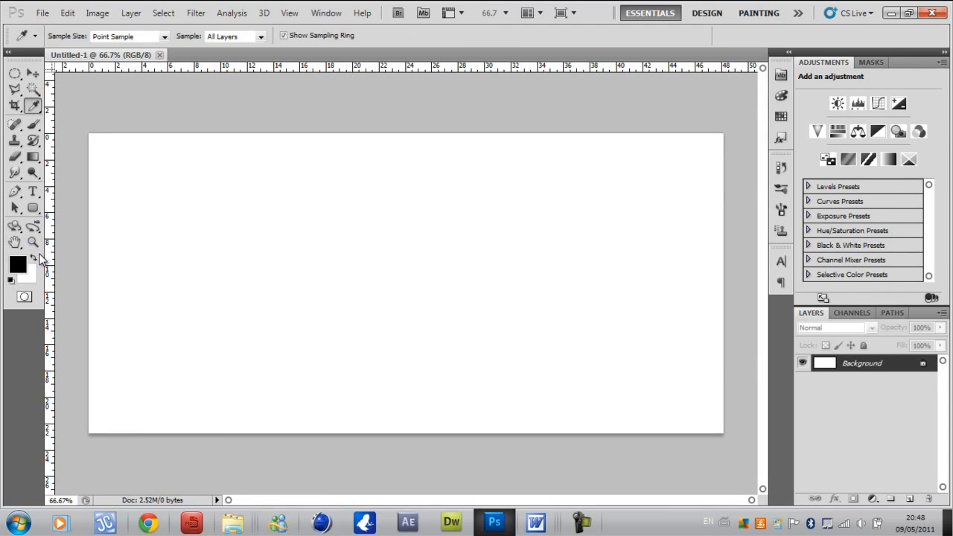
left_click(21, 263)
mouse_move(520, 286)
left_mouse_down()
mouse_move(3, 274)
mouse_move(20, 268)
left_mouse_up()
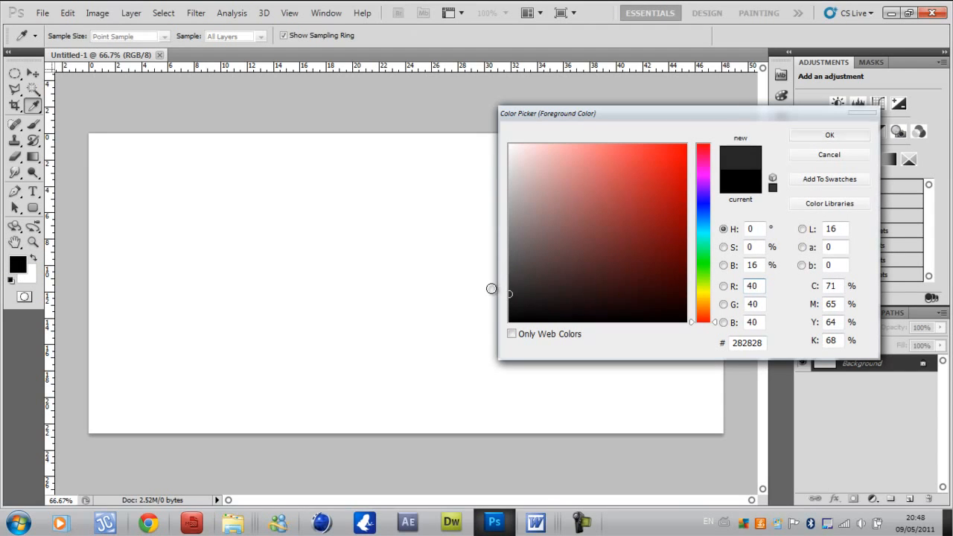
key("Return")
Fill the white Background layer with the dark grey foreground colour using the Paint Bucket tool.
key("z")
left_click(33, 156)
left_click(93, 168)
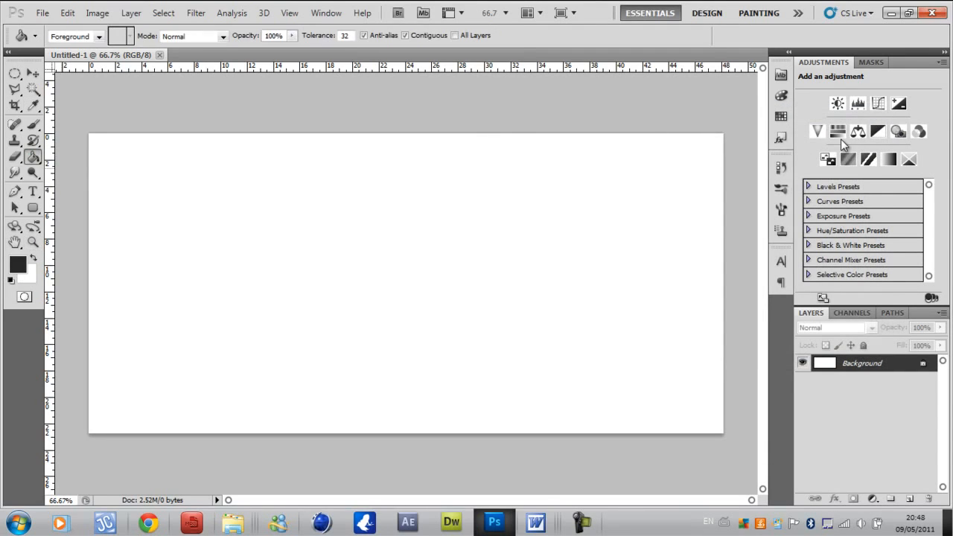
left_click(417, 208)
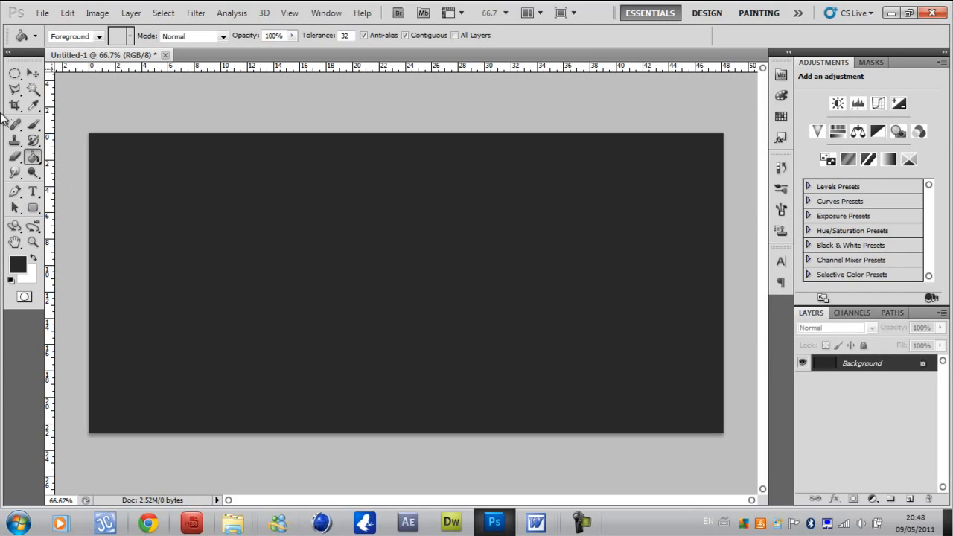
Draw a circular selection about 12 cm across with the Elliptical Marquee tool, slightly left of the canvas centre.
left_click(15, 73)
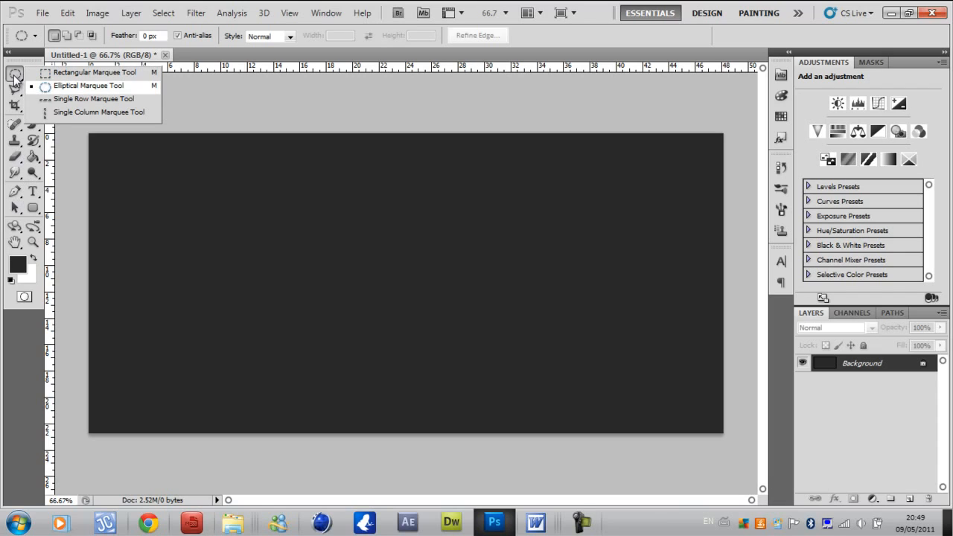
left_click(45, 85)
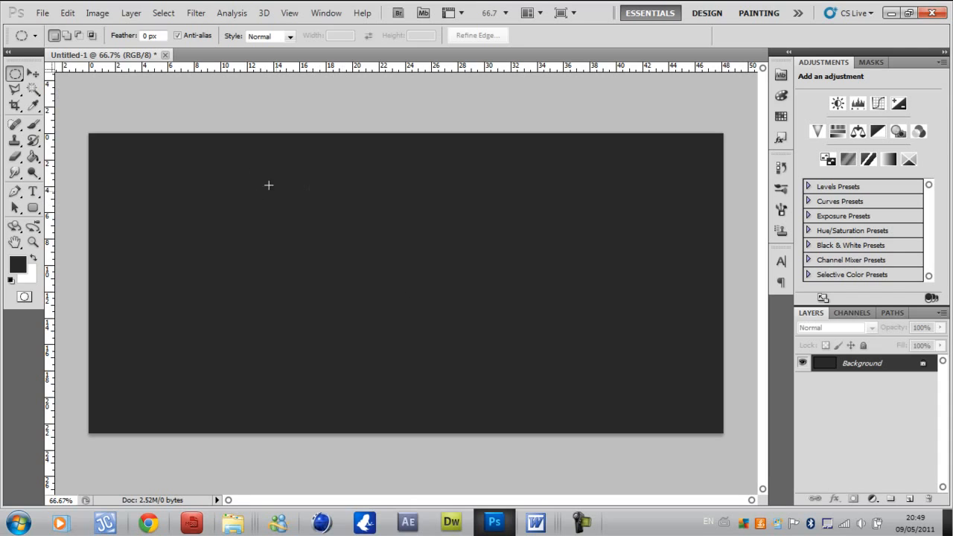
mouse_move(278, 194)
left_mouse_down()
mouse_move(334, 209)
mouse_move(264, 190)
left_mouse_up()
left_click_drag(400, 250, 476, 301)
left_click_drag(513, 332, 511, 333)
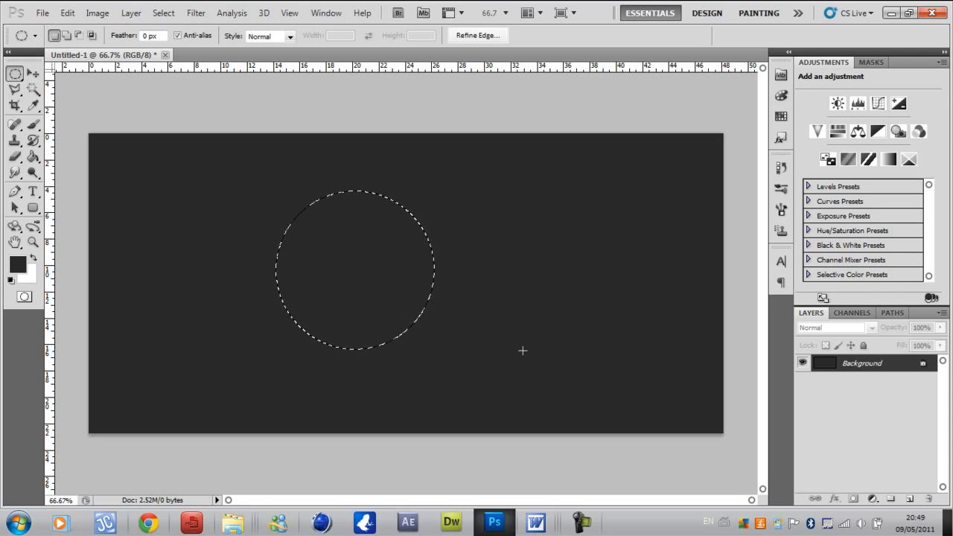
Add a new layer above the Background and set the foreground colour to light grey #aeaeae.
key("z")
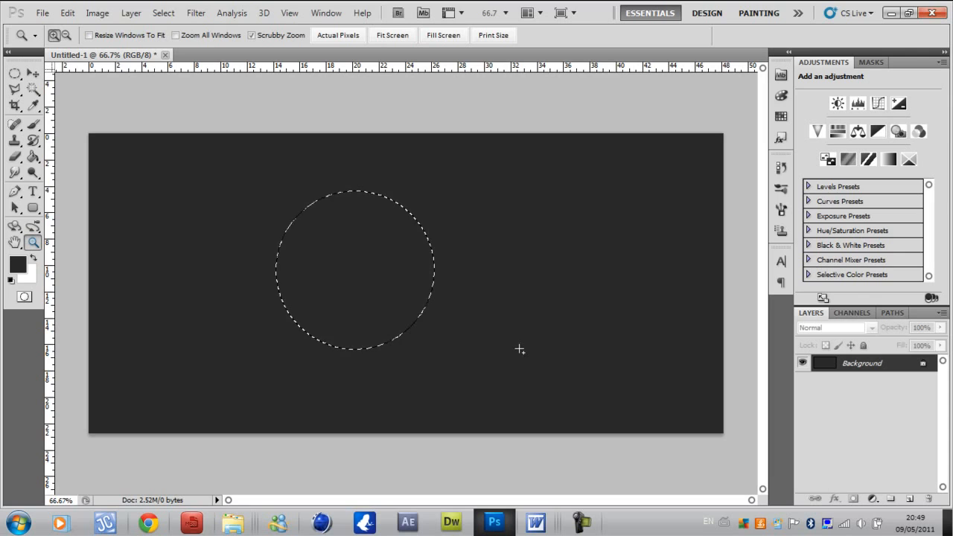
key("ctrl+1")
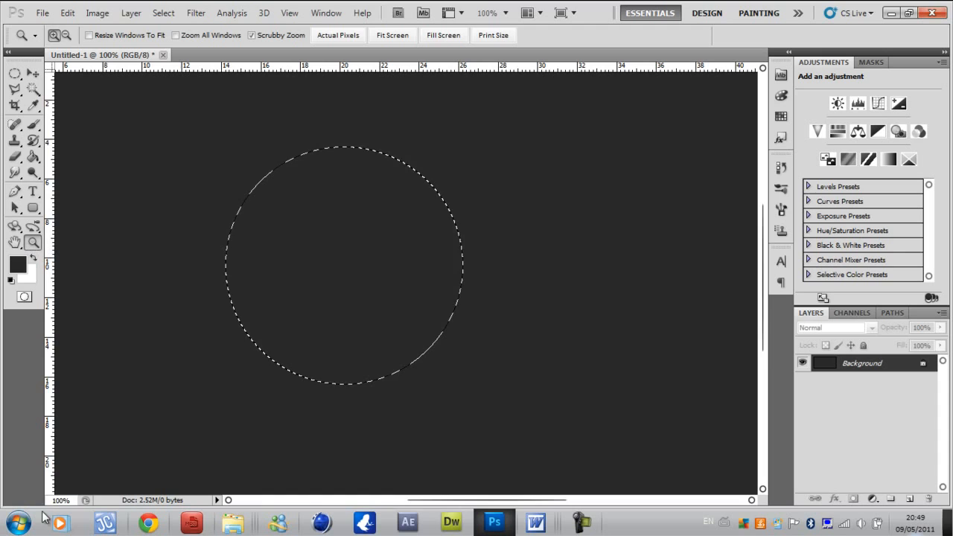
key("ctrl+shift+alt+n")
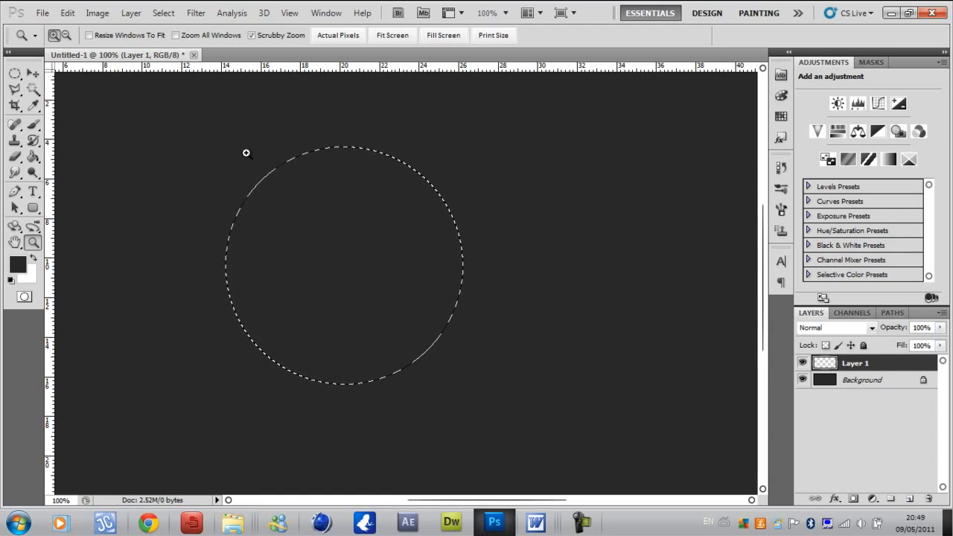
key("g")
key("x")
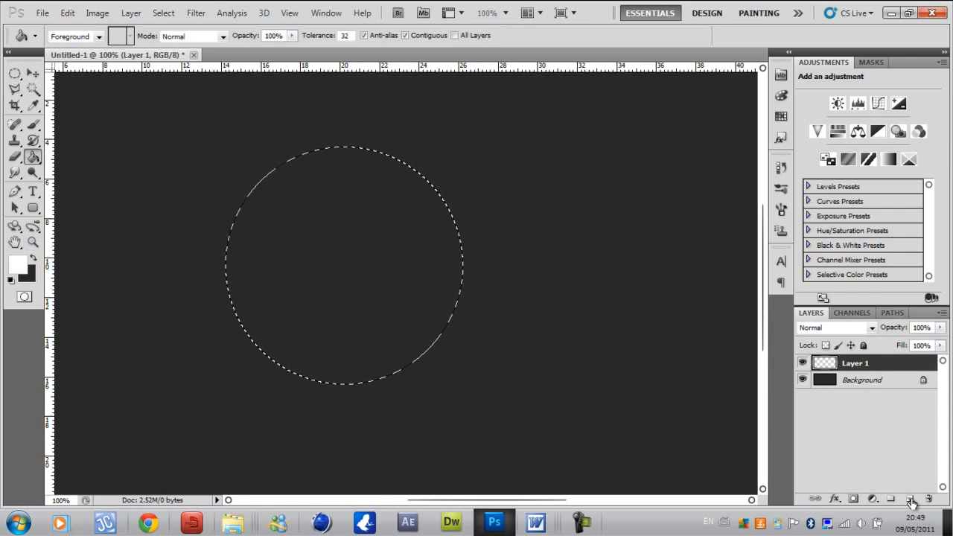
left_click(18, 264)
left_click_drag(511, 193, 510, 200)
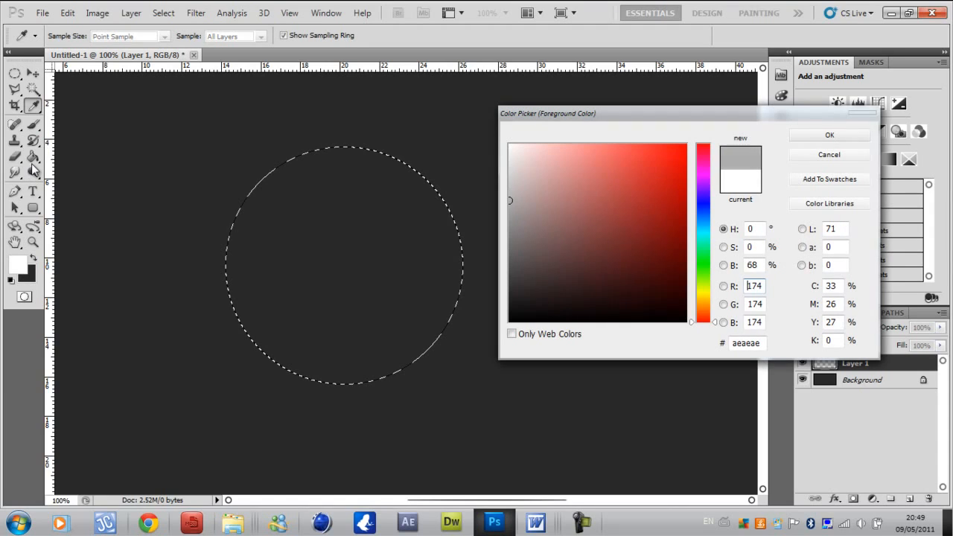
key("Return")
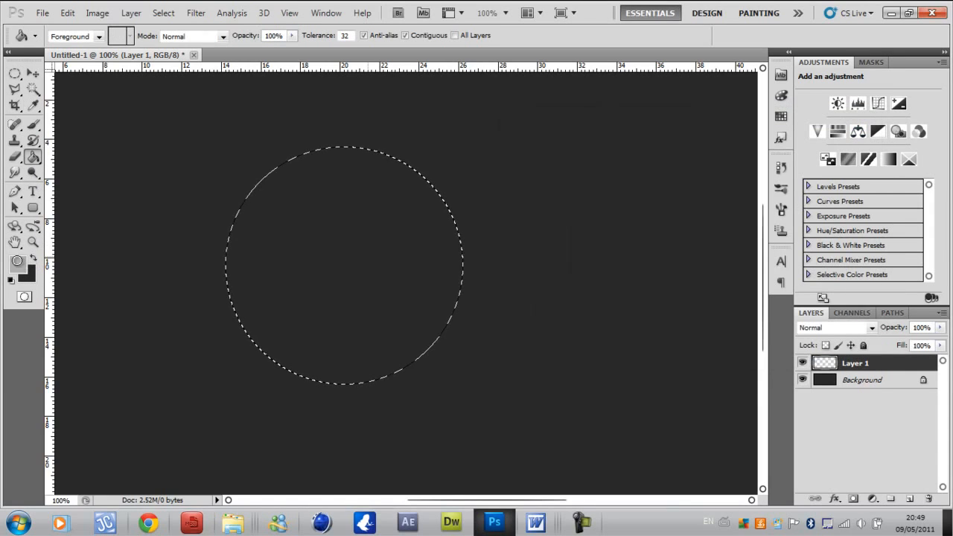
Fill the circular selection on Layer 1 with the light grey foreground colour and deselect it.
key("alt+BackSpace")
key("m")
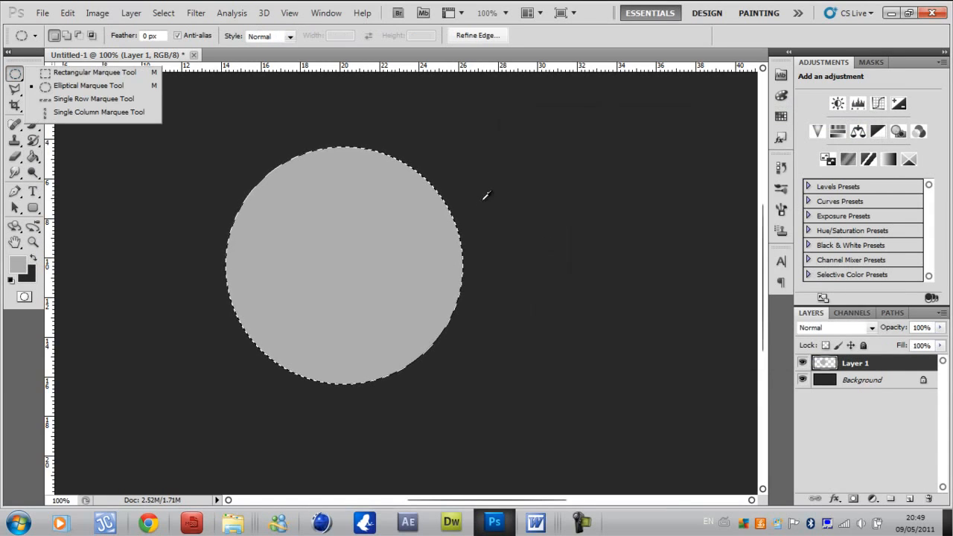
key("ctrl+d")
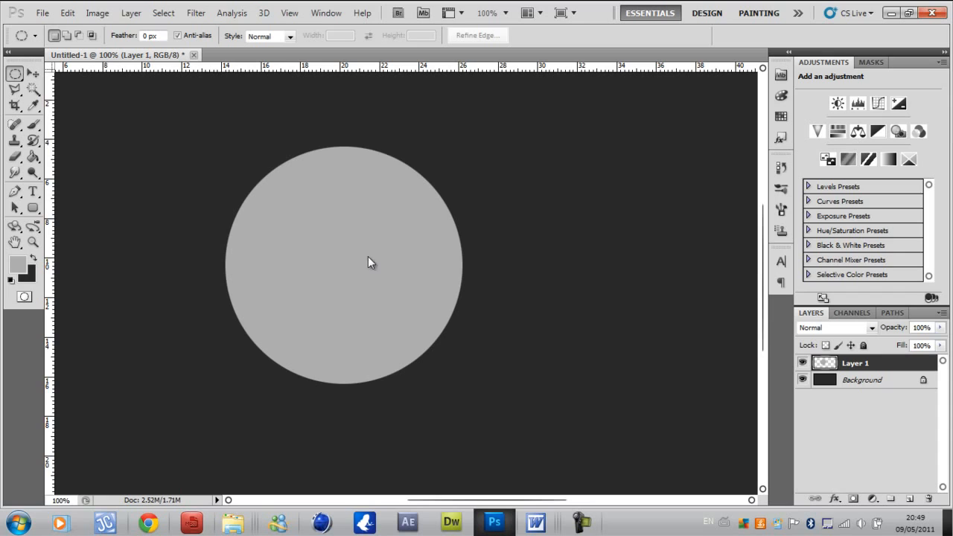
Apply a Color Overlay layer style in orange #e07400 to the circle on Layer 1.
right_click(856, 363)
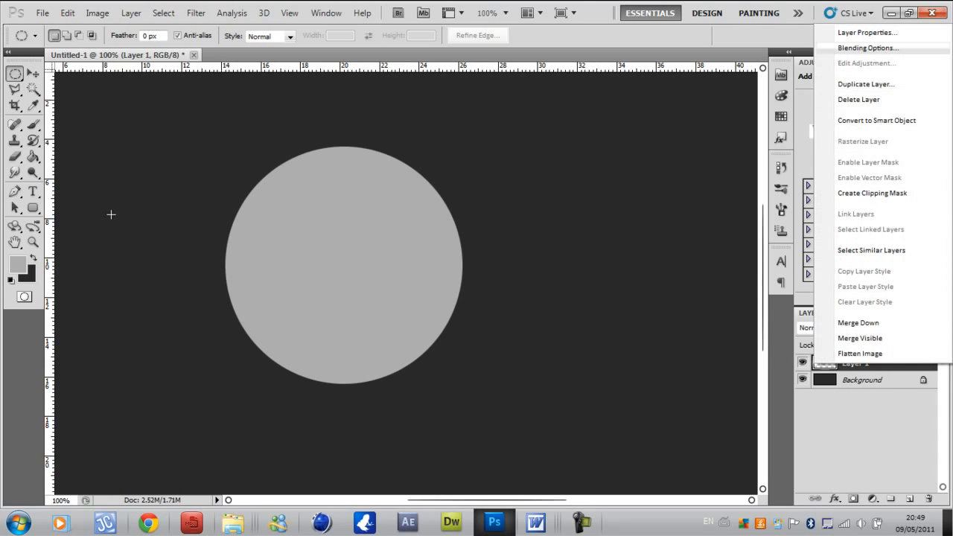
left_click(868, 47)
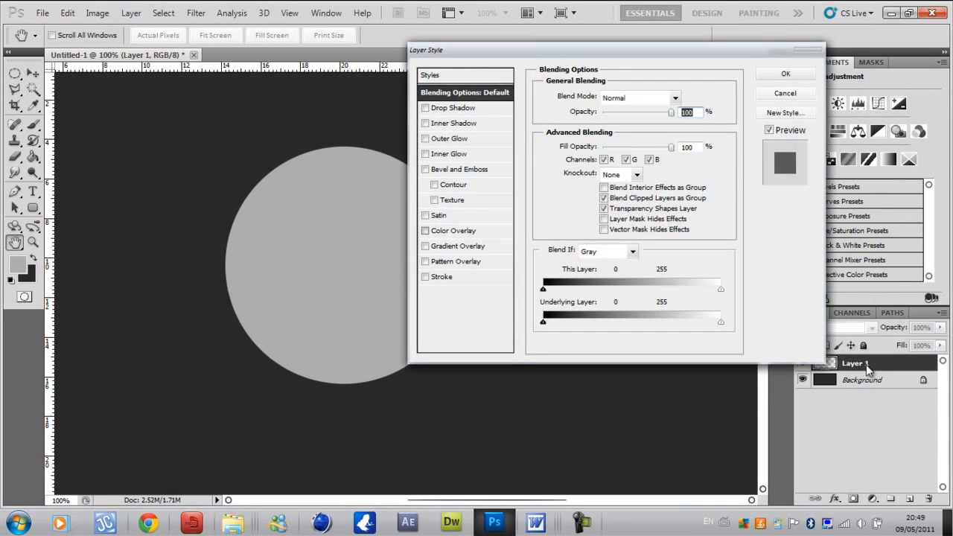
left_click(425, 230)
left_click(680, 97)
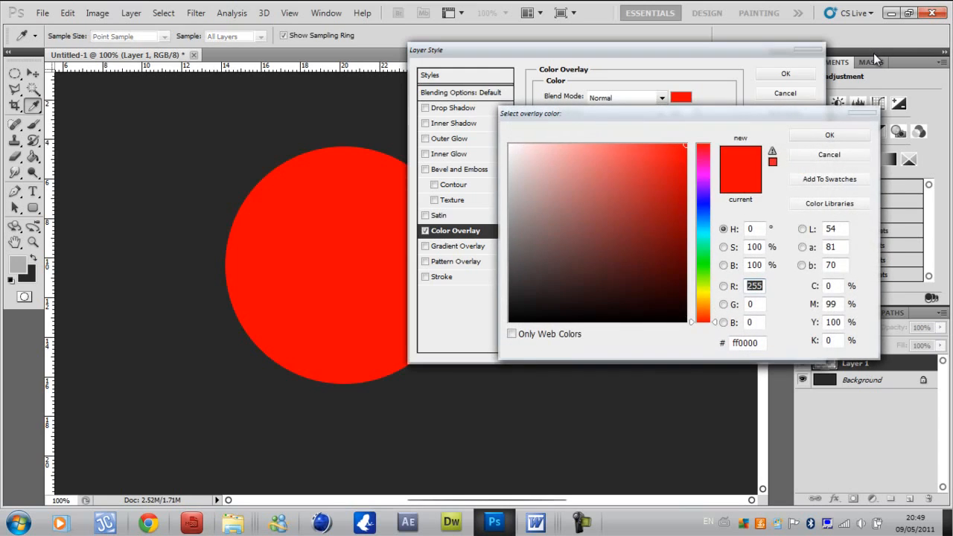
left_click_drag(703, 322, 703, 307)
mouse_move(686, 153)
left_mouse_down()
mouse_move(685, 203)
mouse_move(685, 165)
left_mouse_up()
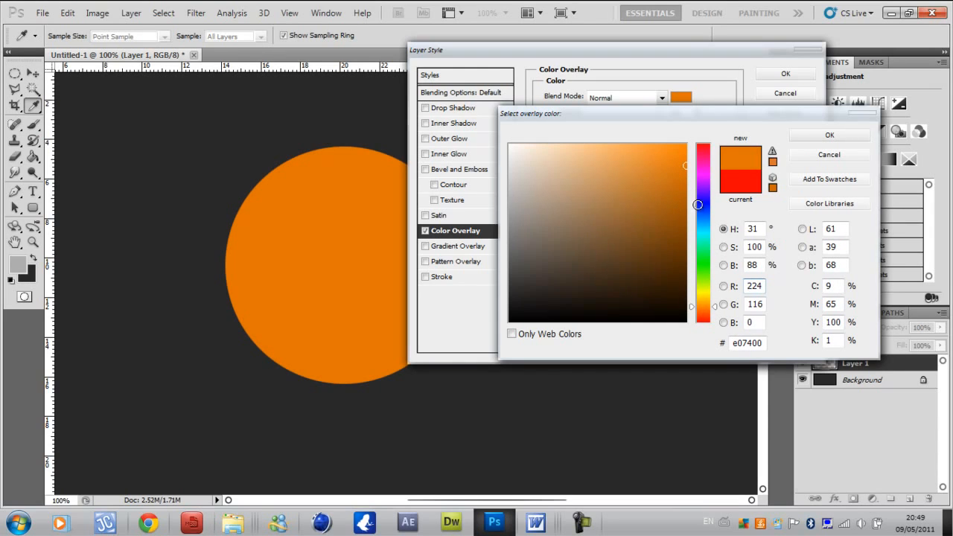
left_click(815, 136)
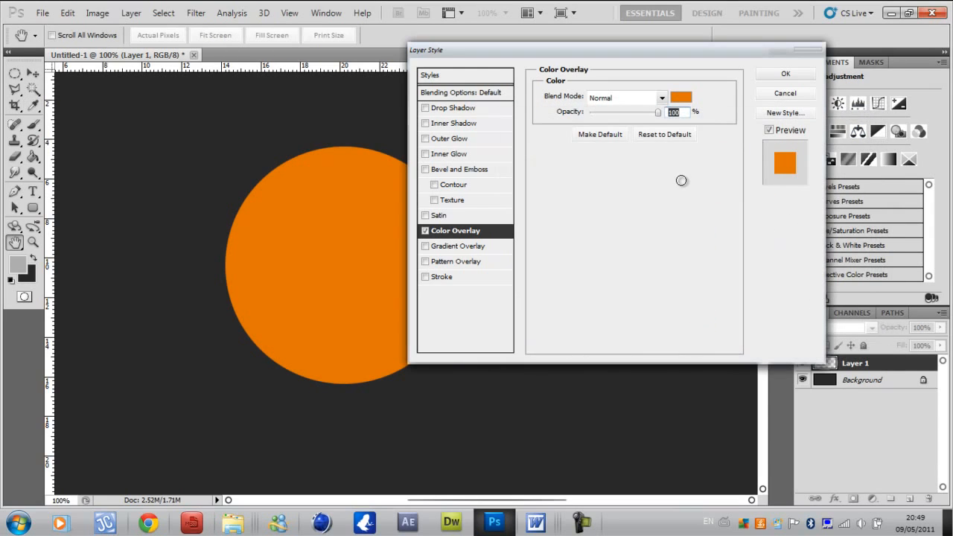
key("Return")
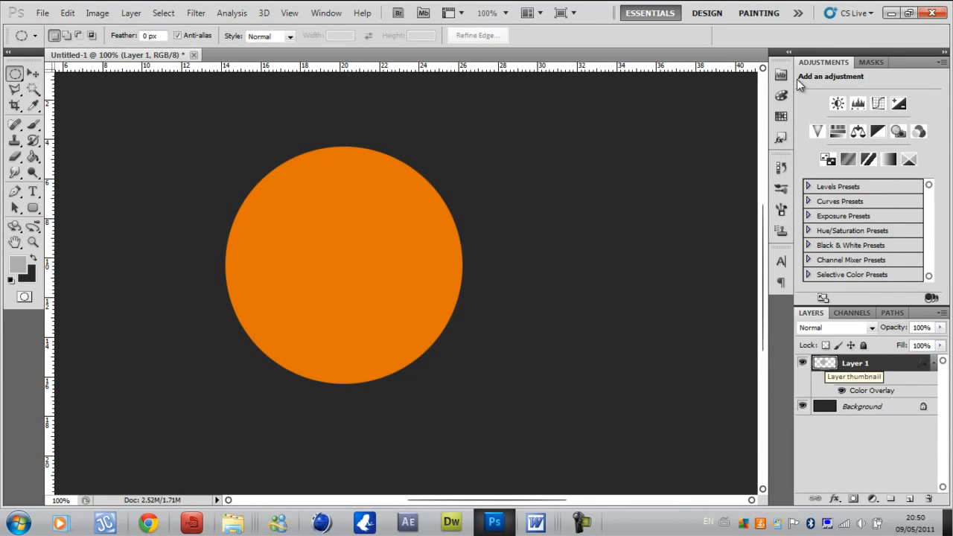
Load the Layer 1 circle's outline as a selection and set the Brush tool to a soft 288 px tip.
left_click(824, 363, "ctrl")
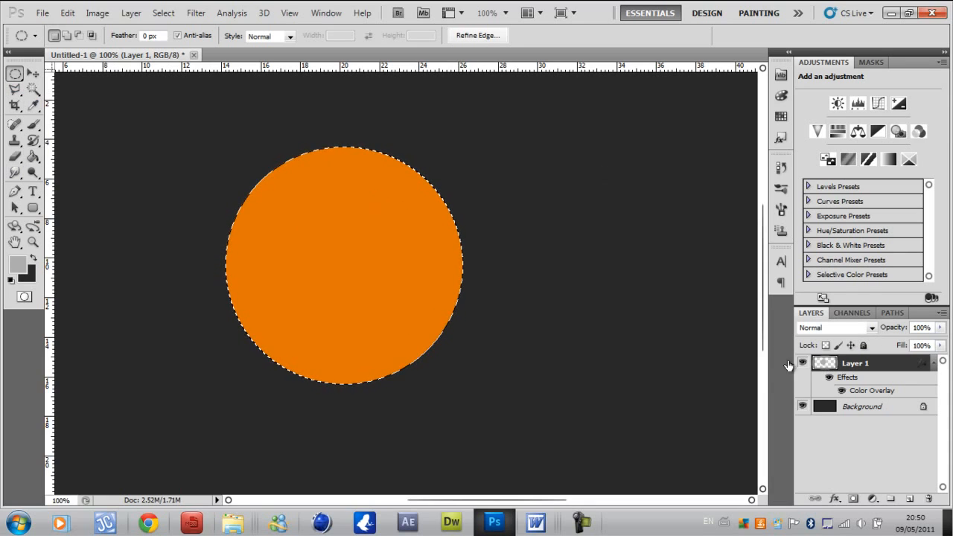
left_click(33, 124)
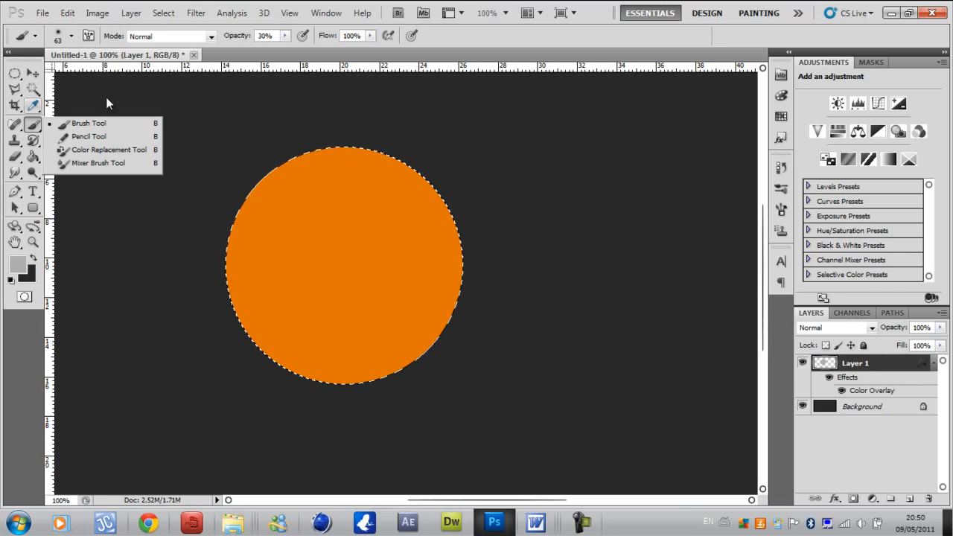
left_click(71, 36)
mouse_move(64, 74)
left_mouse_down()
mouse_move(88, 74)
mouse_move(72, 46)
mouse_move(86, 74)
mouse_move(64, 74)
mouse_move(91, 73)
left_mouse_up()
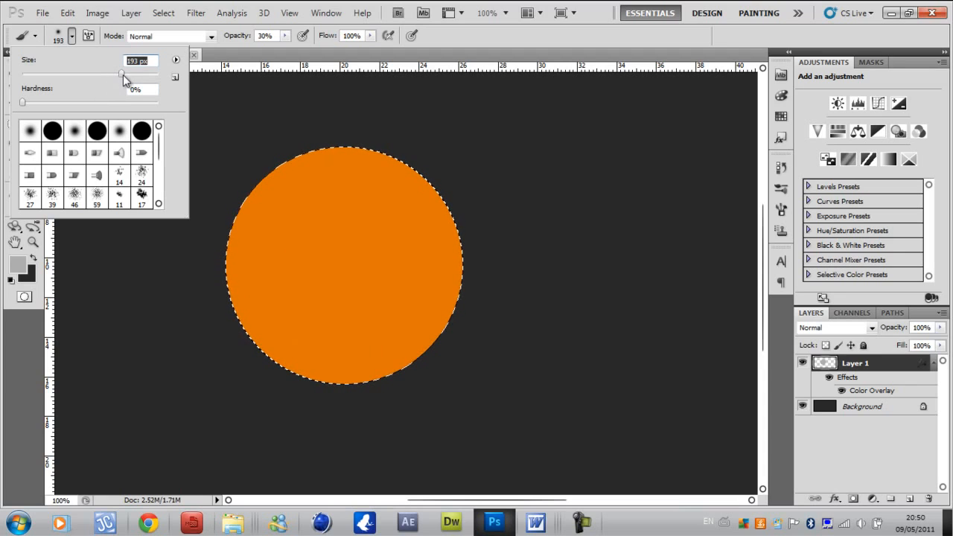
left_click_drag(123, 75, 125, 78)
left_click_drag(138, 76, 134, 75)
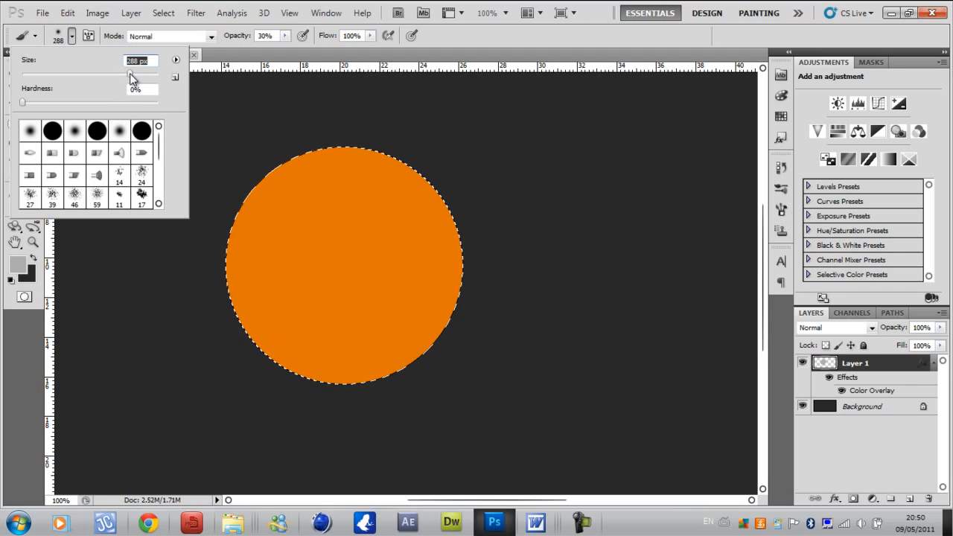
left_click(341, 366)
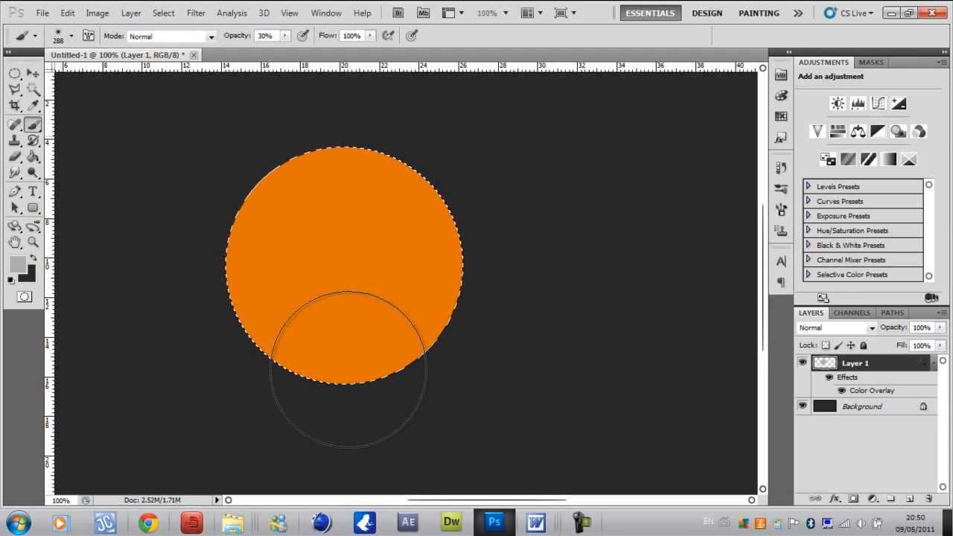
Change the brush's foreground colour to the default black, with white as the background colour.
key("x")
left_click(18, 265)
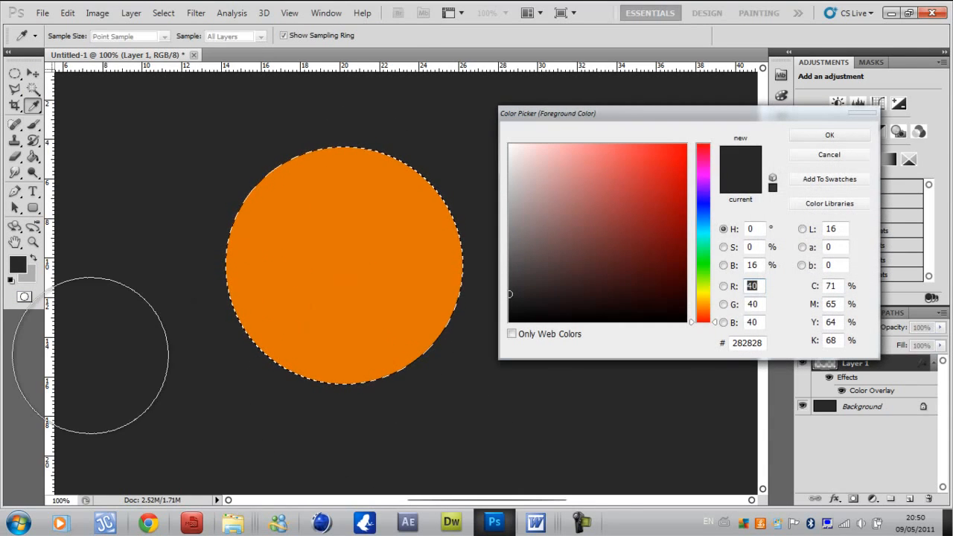
key("Return")
left_click(33, 123)
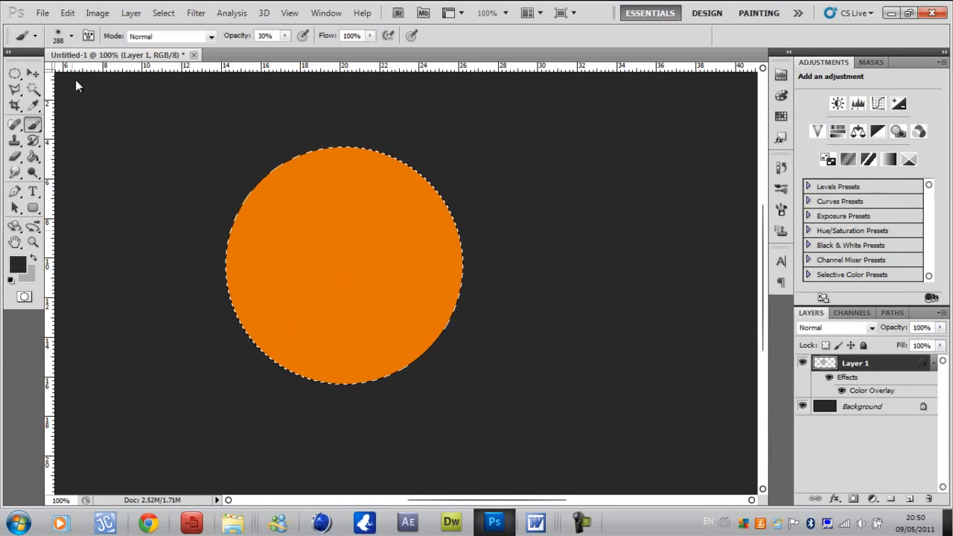
key("d")
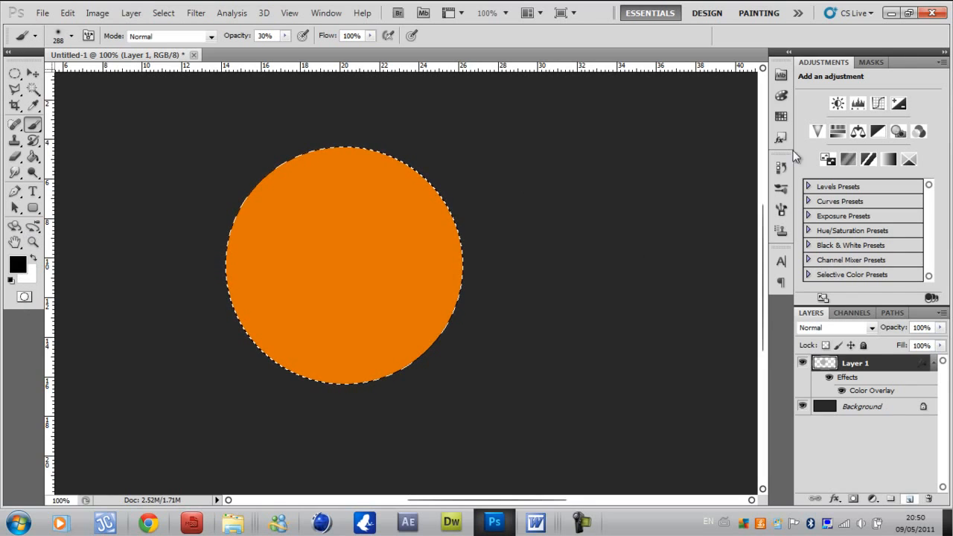
Add a new layer above the circle layer and set the brush opacity to 100%.
key("ctrl+shift+alt+n")
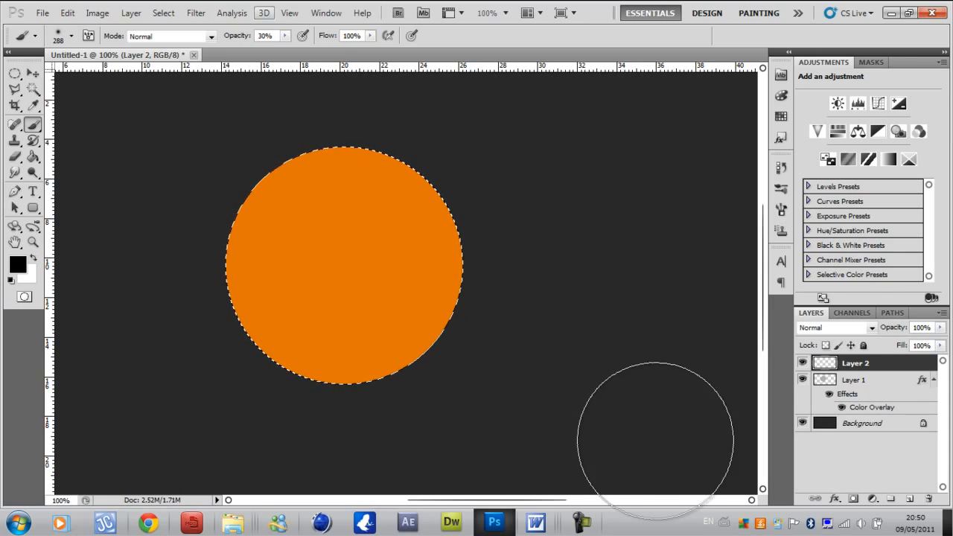
left_click(286, 35)
key("0")
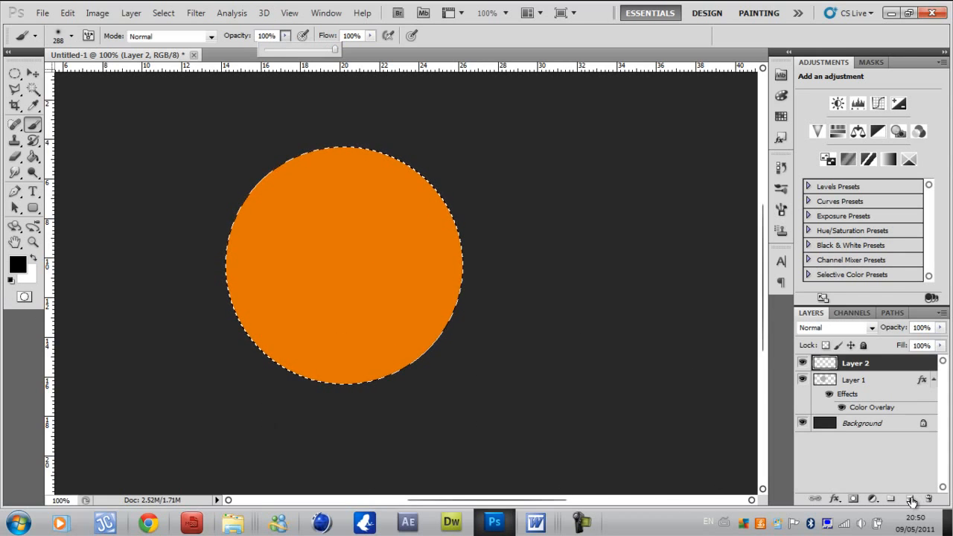
left_click(346, 380)
key("ctrl+z")
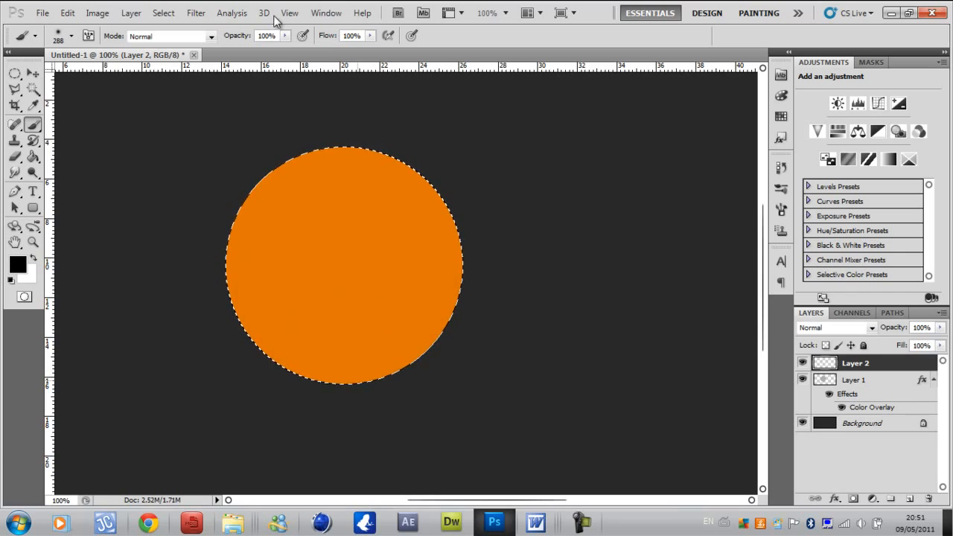
Paint a soft black shadow inside the circle's bottom edge on Layer 2.
key("ctrl+z")
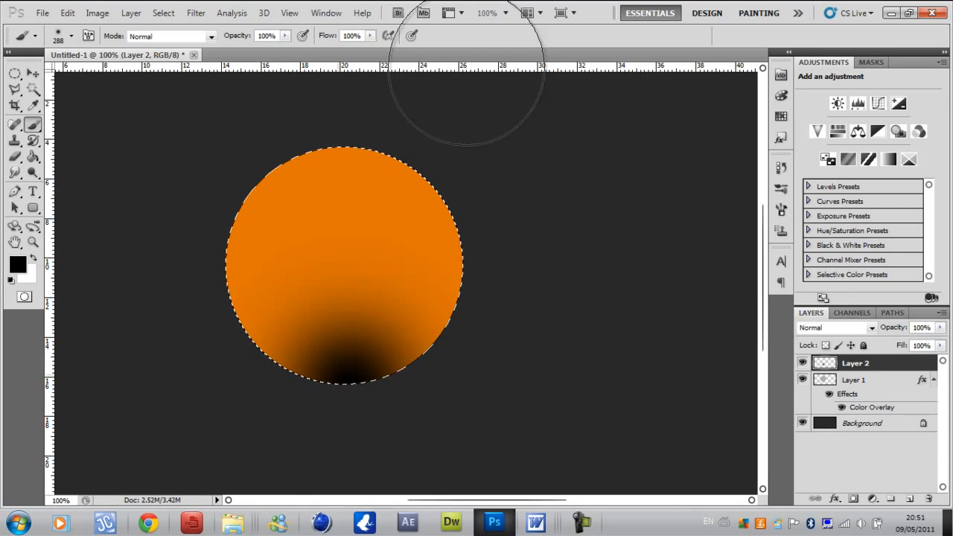
left_click(344, 370)
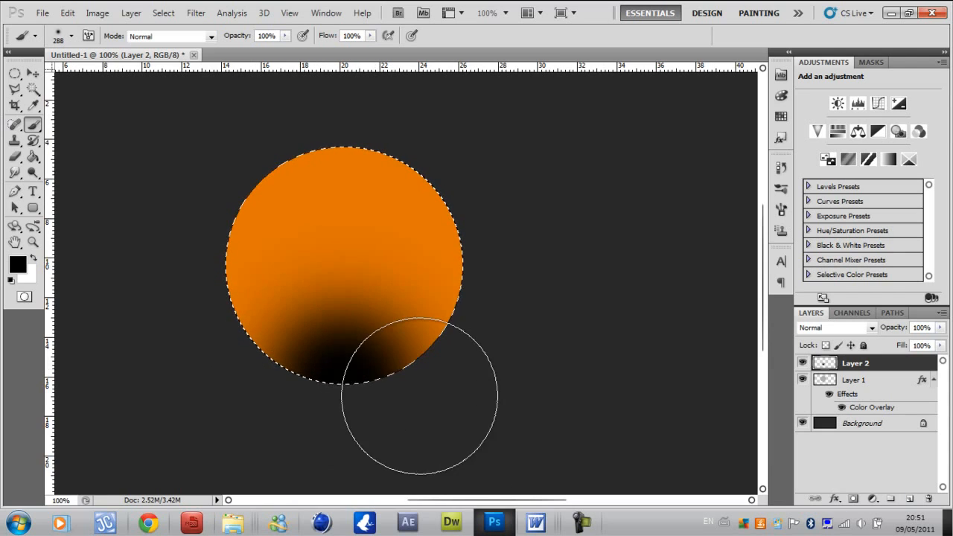
Paint a soft white highlight inside the circle's top edge on a new layer and clear the selection.
key("ctrl+shift+alt+n")
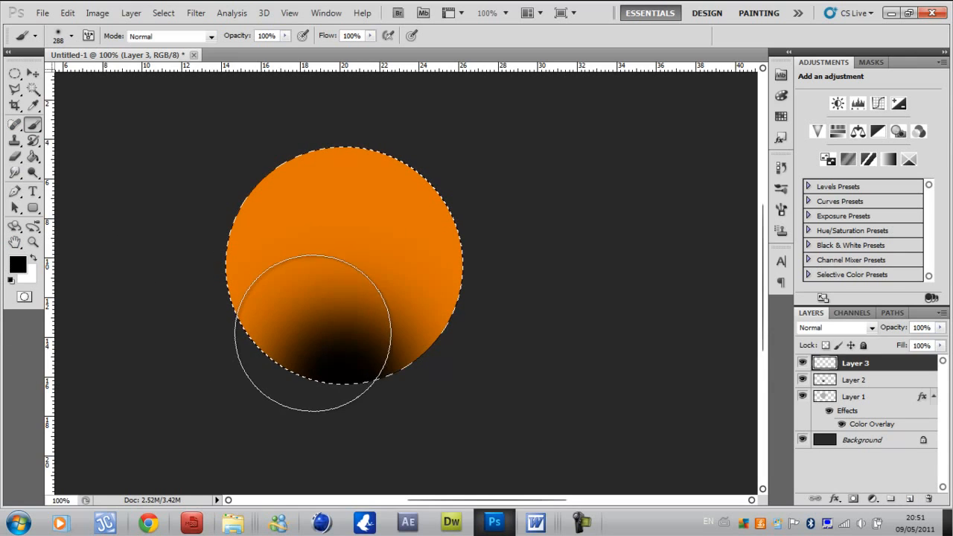
key("x")
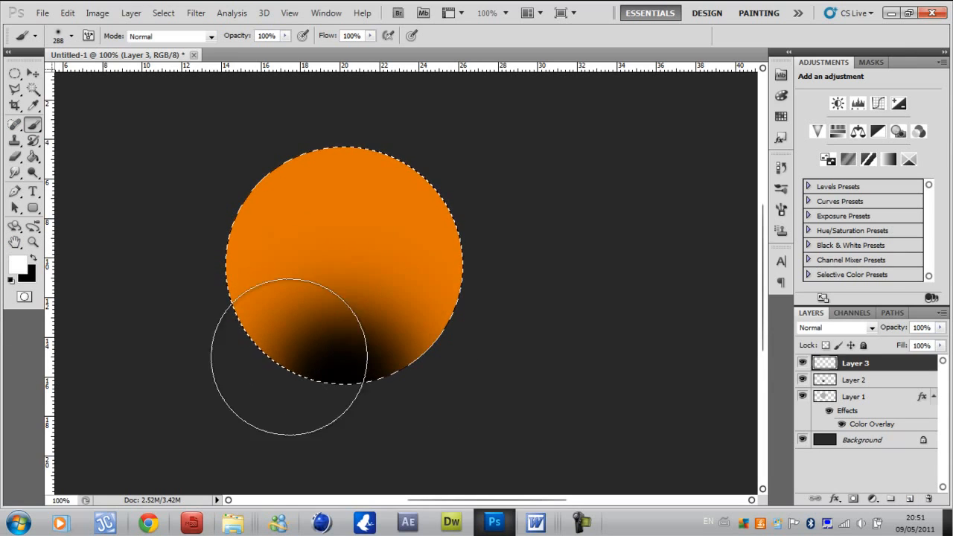
left_click(345, 136)
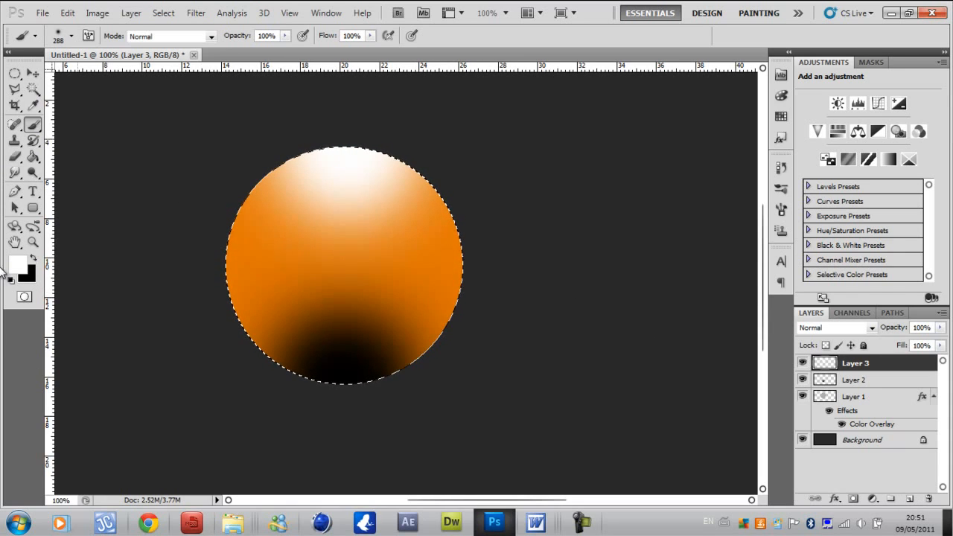
left_click(14, 74)
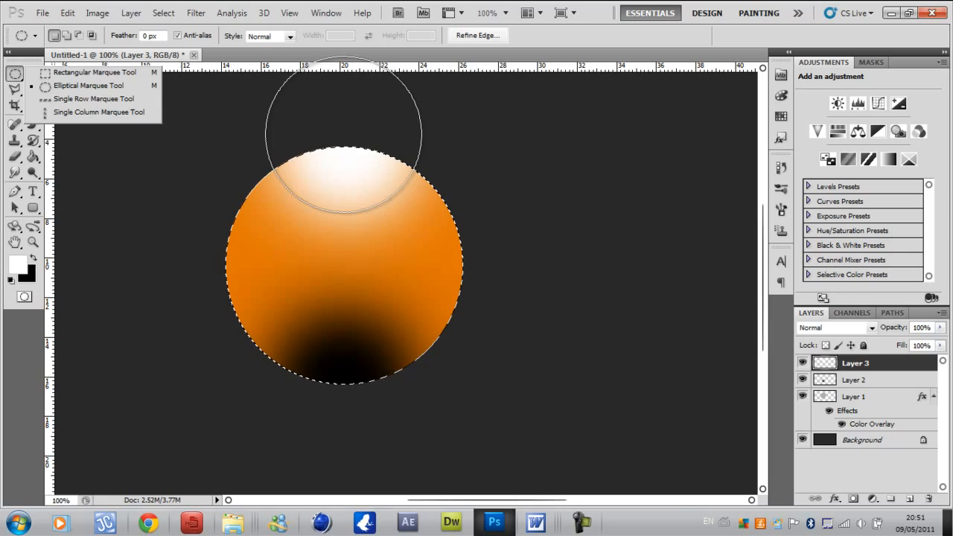
left_click(344, 141)
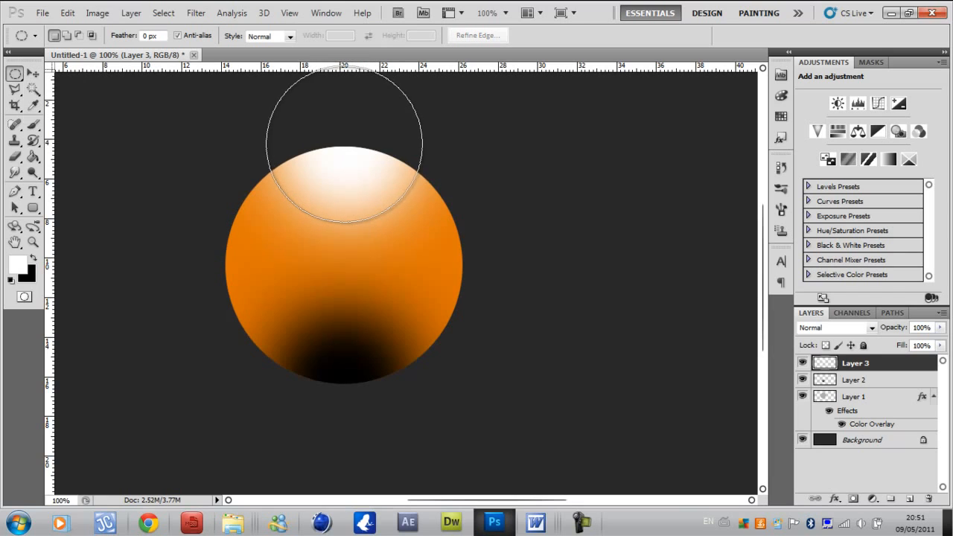
Try the Overlay blend mode on the black shadow layer, Layer 2, and settle on Multiply.
key("alt+bracketleft")
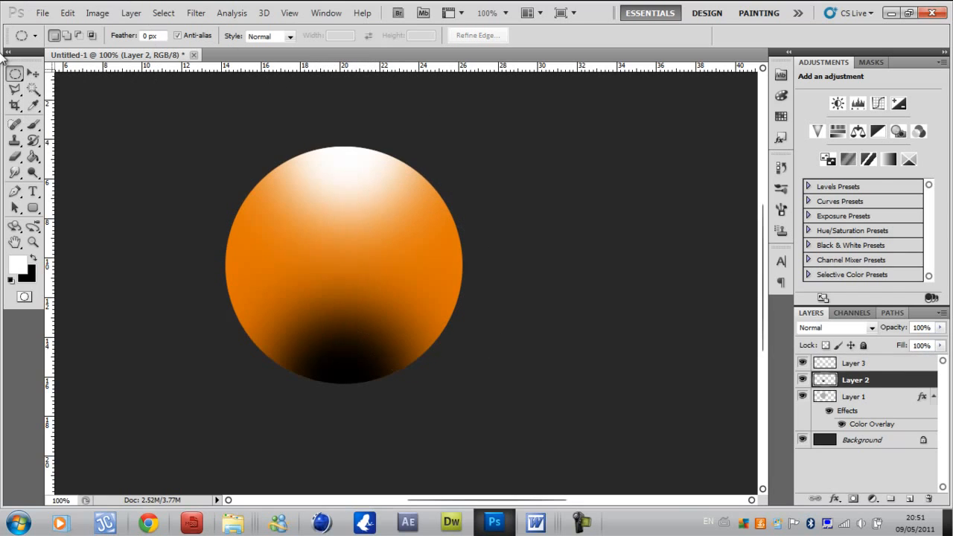
left_click(871, 328)
key("Return")
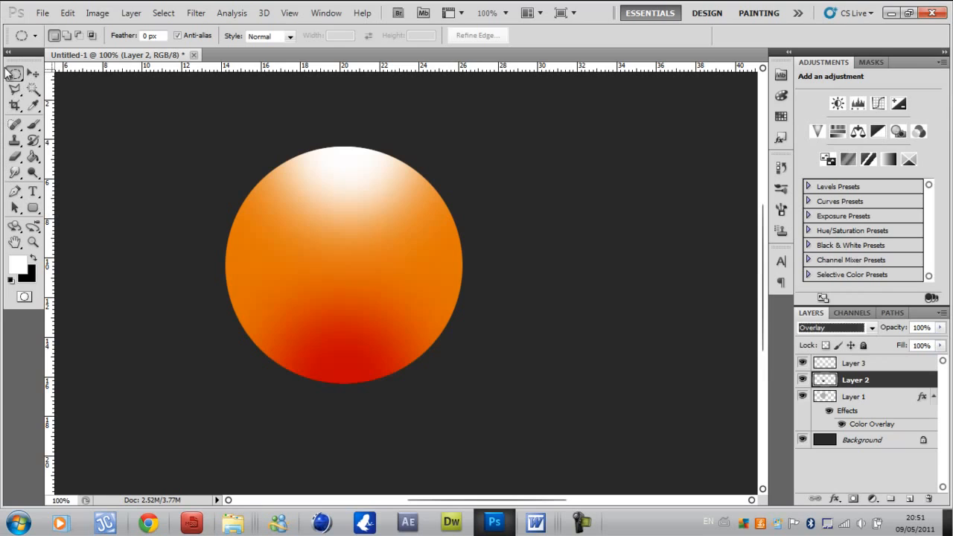
left_click(872, 328)
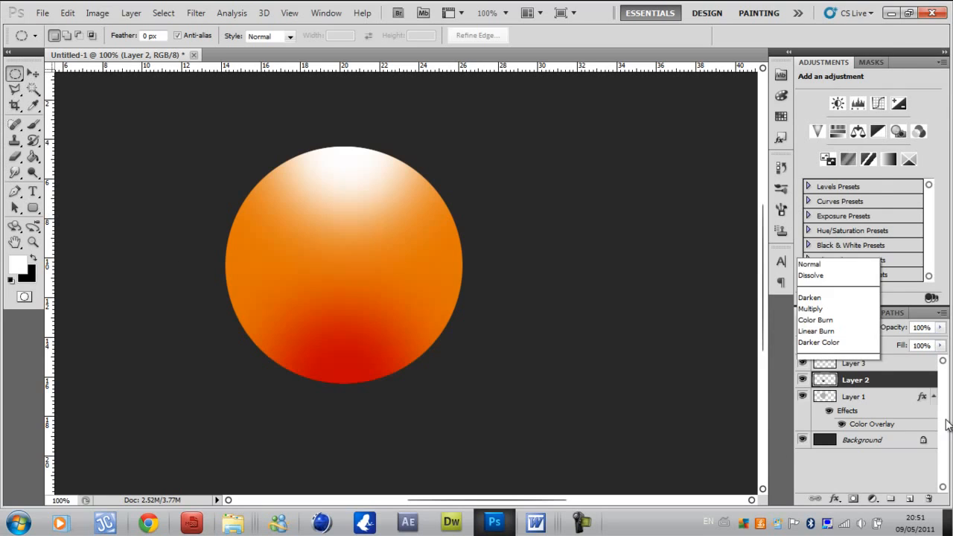
key("Down")
key("Down")
key("Down")
key("Down")
key("Down")
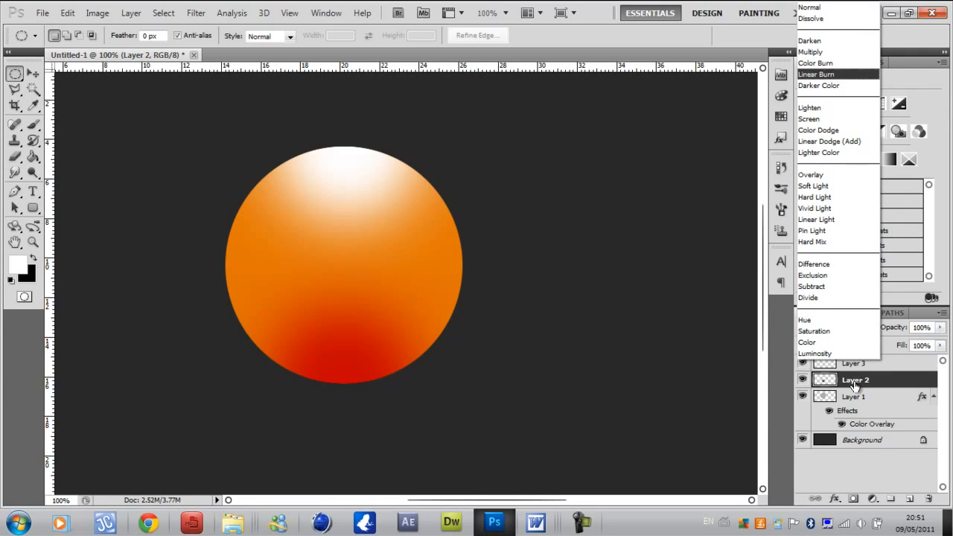
key("Up")
key("Up")
key("Return")
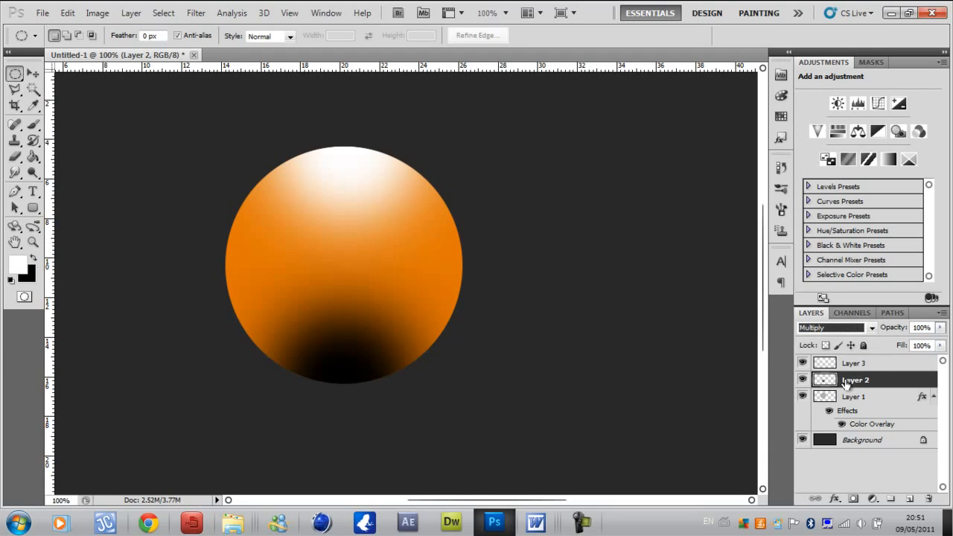
Lower the opacity of the black shadow layer to 81%.
left_click(940, 327)
left_click_drag(872, 340, 849, 73)
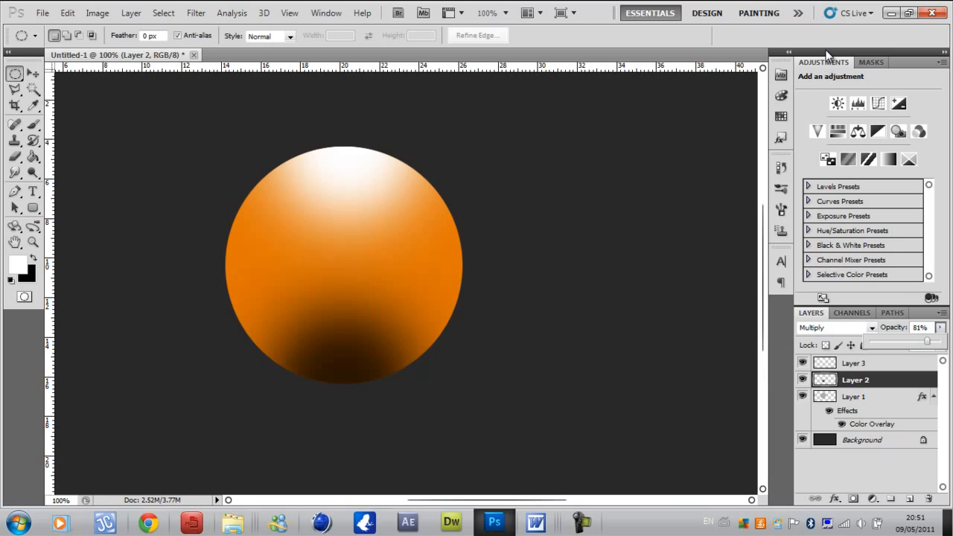
left_click(826, 56)
Set the blend mode of the white highlight layer, Layer 3, to Overlay.
key("alt+bracketright")
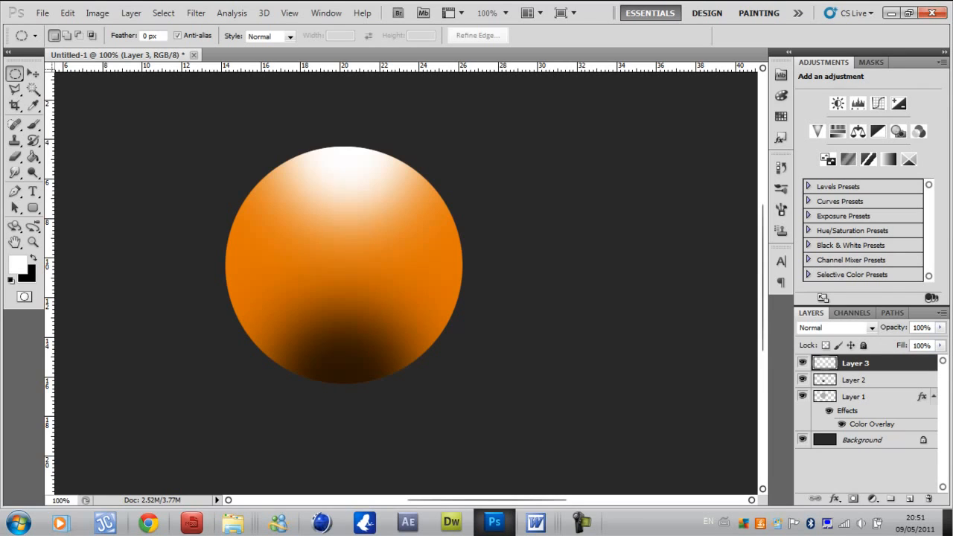
left_click(872, 328)
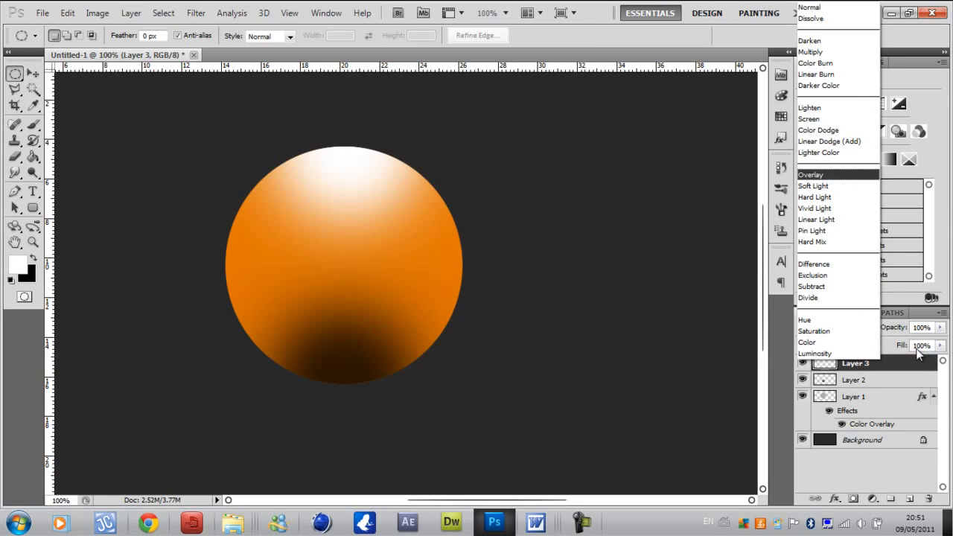
key("Return")
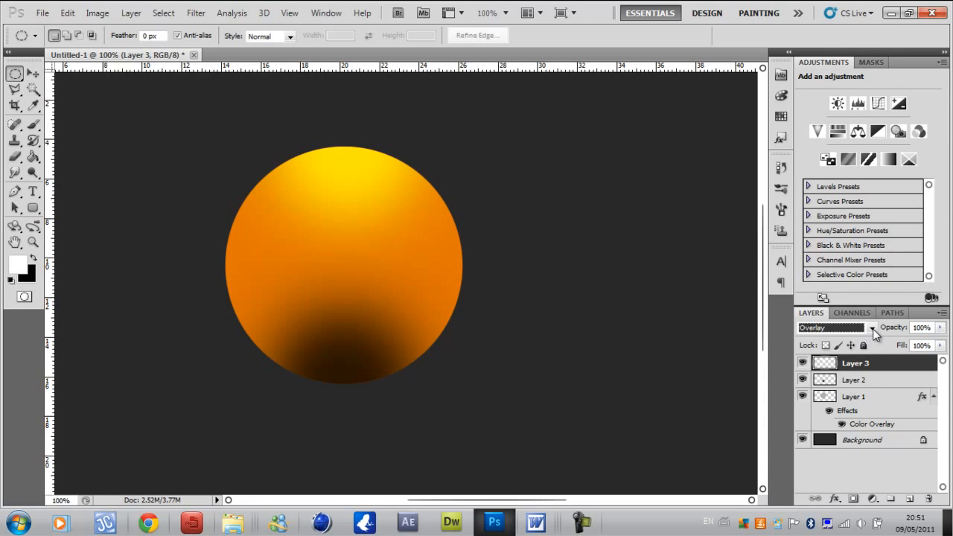
Add an Outer Glow layer style to the circle on Layer 1 with the Normal blend mode.
key("alt+bracketleft")
key("alt+bracketleft")
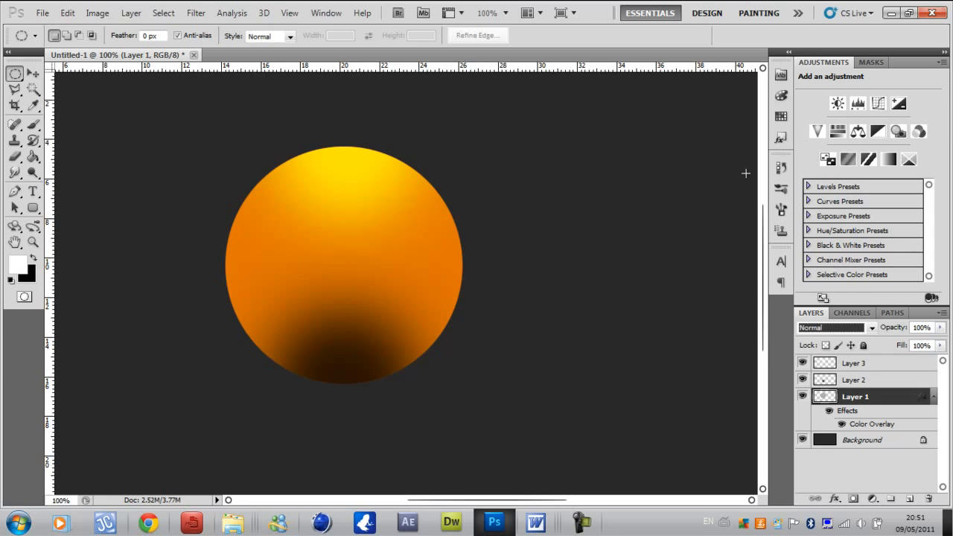
double_click(864, 380)
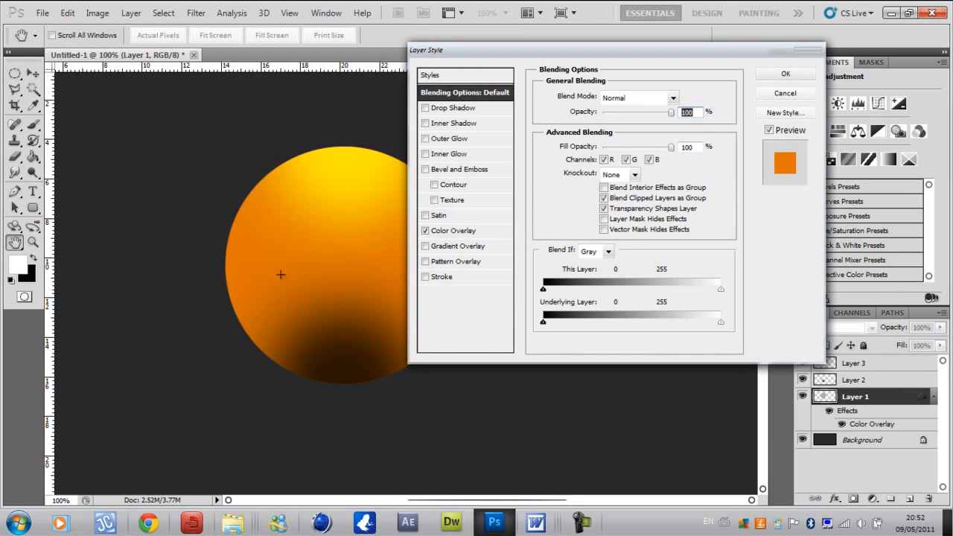
left_click(451, 138)
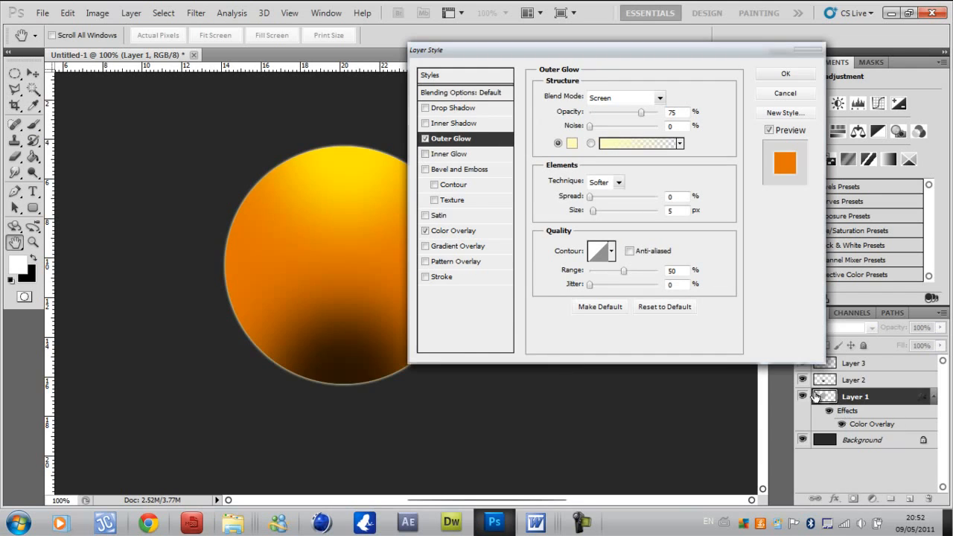
left_click(660, 98)
left_click(624, 112)
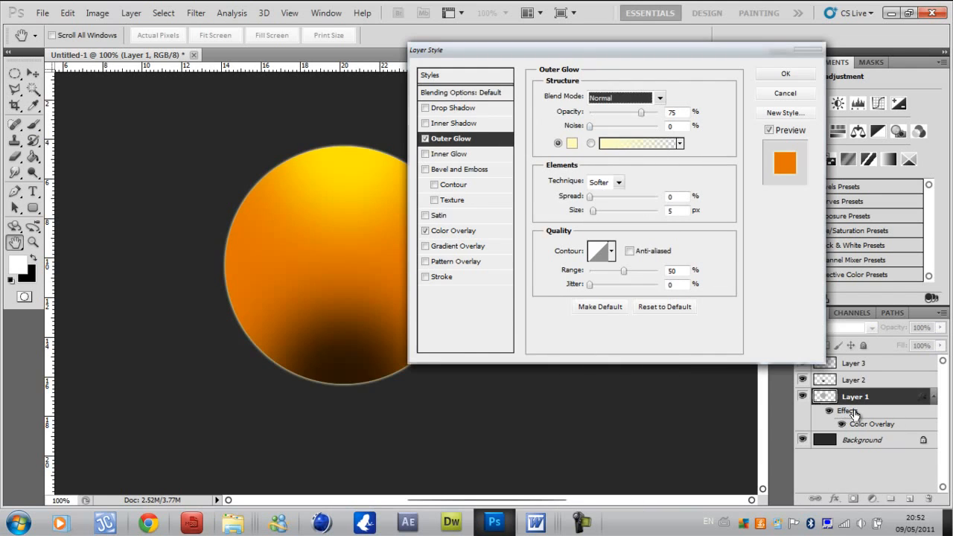
Make the outer glow black (#000000) with 100% opacity and a size of 16 px.
left_click(571, 143)
left_click_drag(578, 165, 509, 322)
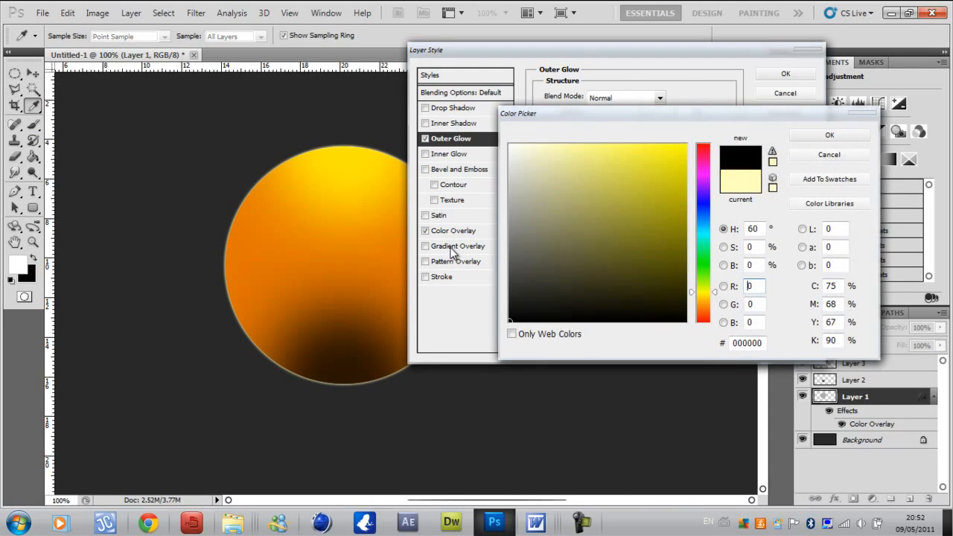
left_click(829, 135)
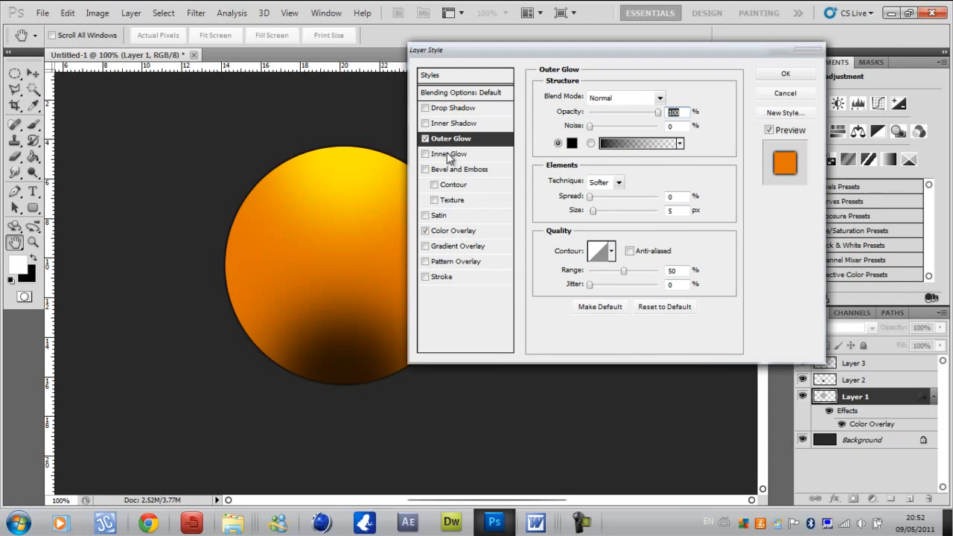
left_click_drag(593, 211, 598, 211)
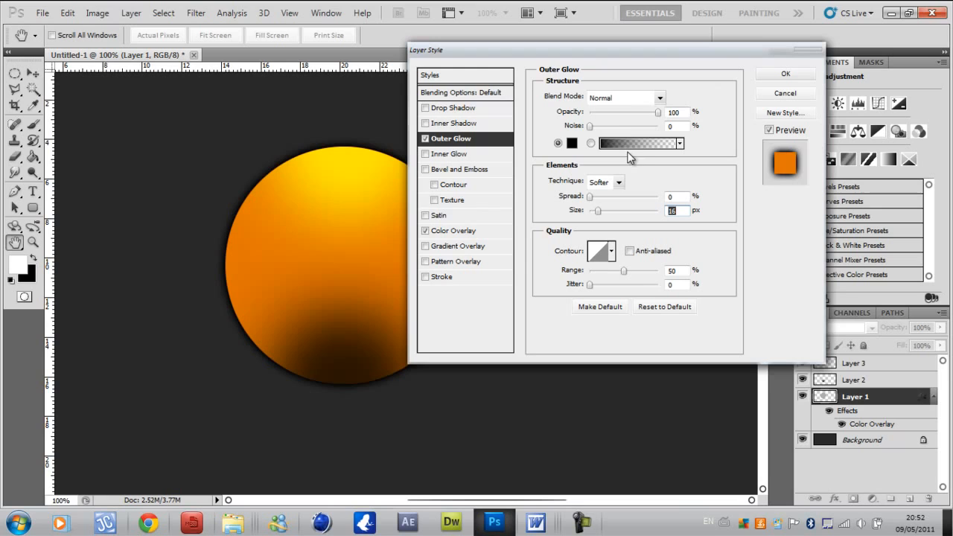
Add an Inner Glow to the circle with the Normal blend mode and black (#000000) as its colour.
left_click(451, 154)
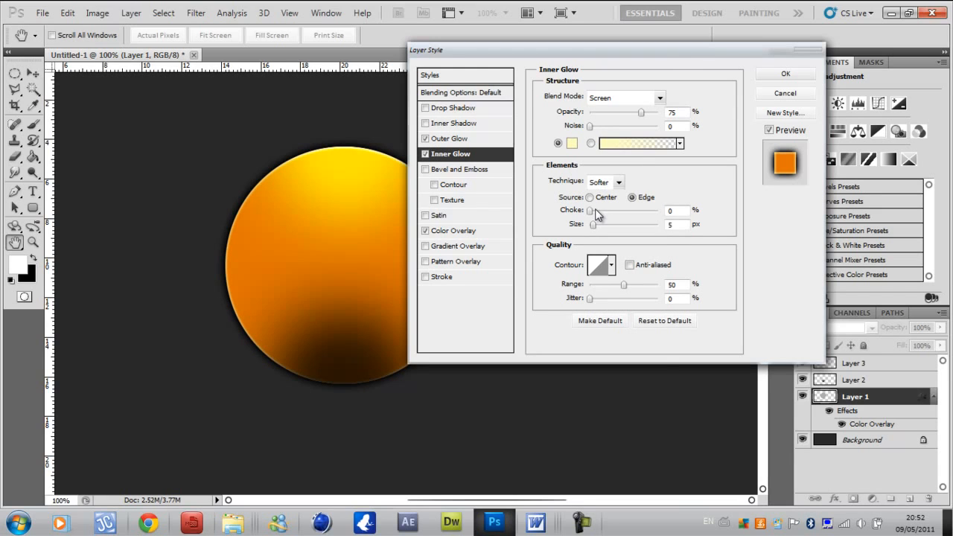
left_click(625, 97)
left_click(607, 95)
left_click(572, 143)
left_click(510, 322)
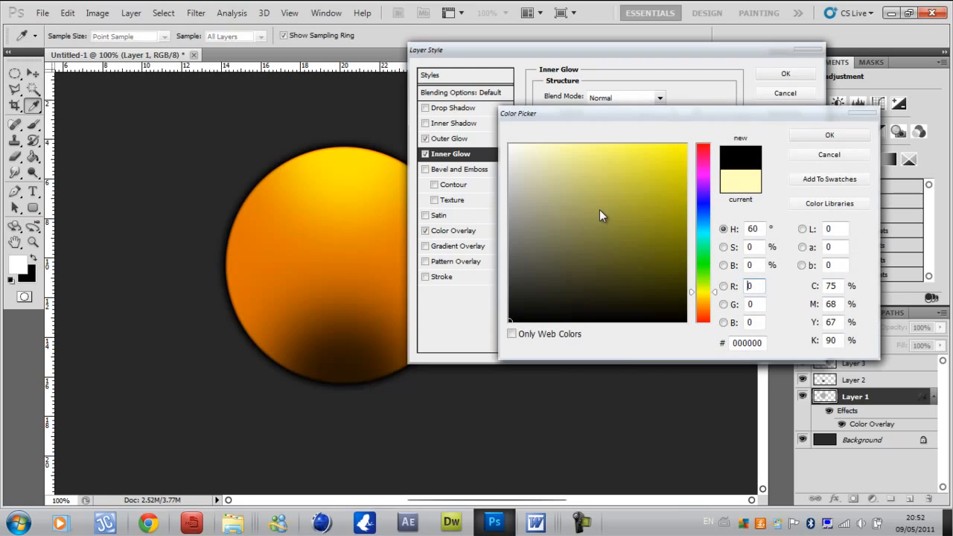
left_click(829, 135)
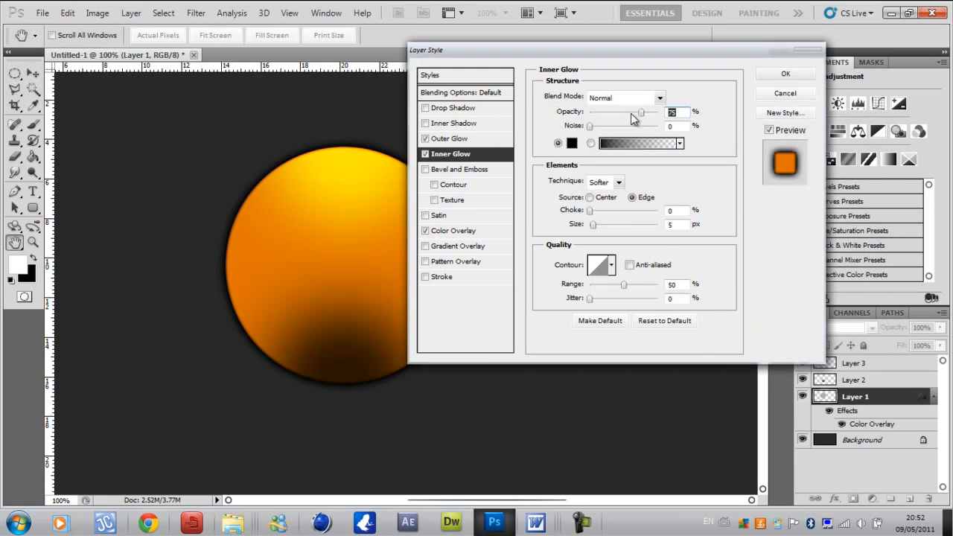
Set the inner glow's opacity to 100% and size to 59 px, and apply the layer style.
left_click_drag(633, 113, 658, 113)
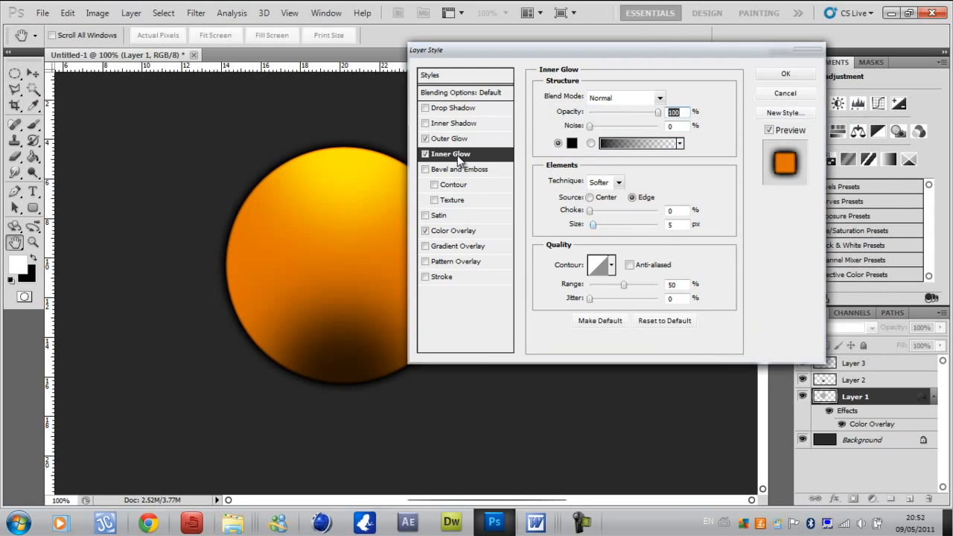
left_click_drag(594, 225, 608, 225)
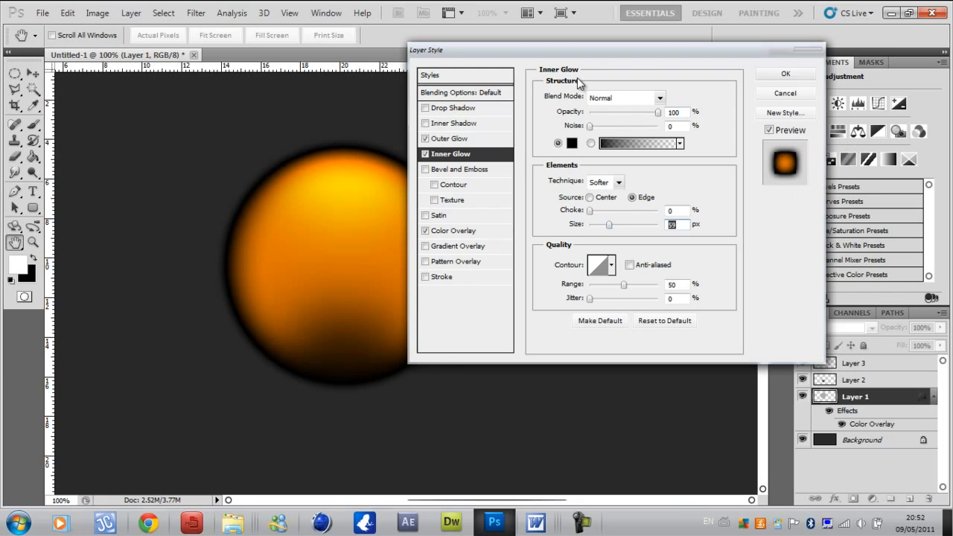
key("Return")
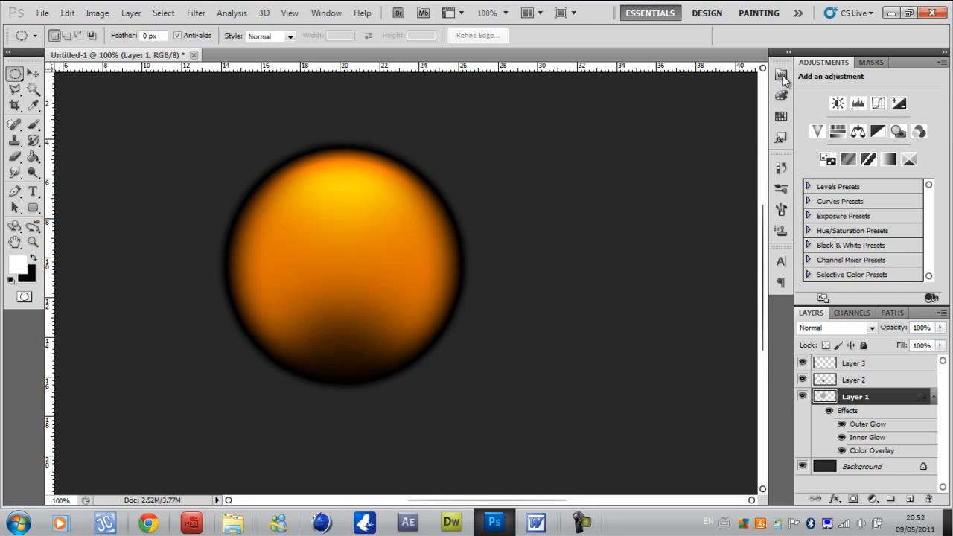
Undo the trial selections and subtract a large ellipse from the circle's selection, leaving a crescent along the circle's upper-left edge.
key("ctrl+z")
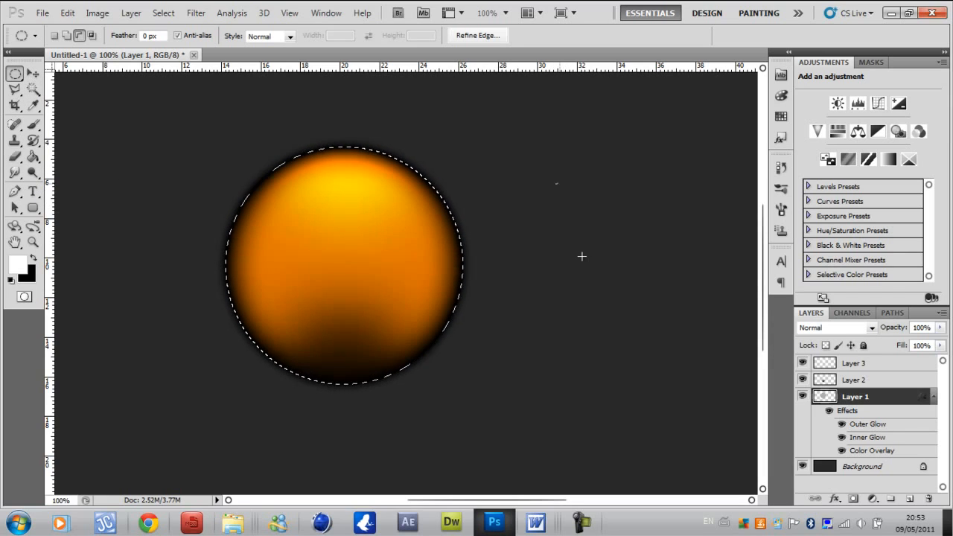
left_click_drag(581, 256, 566, 228)
key("Escape")
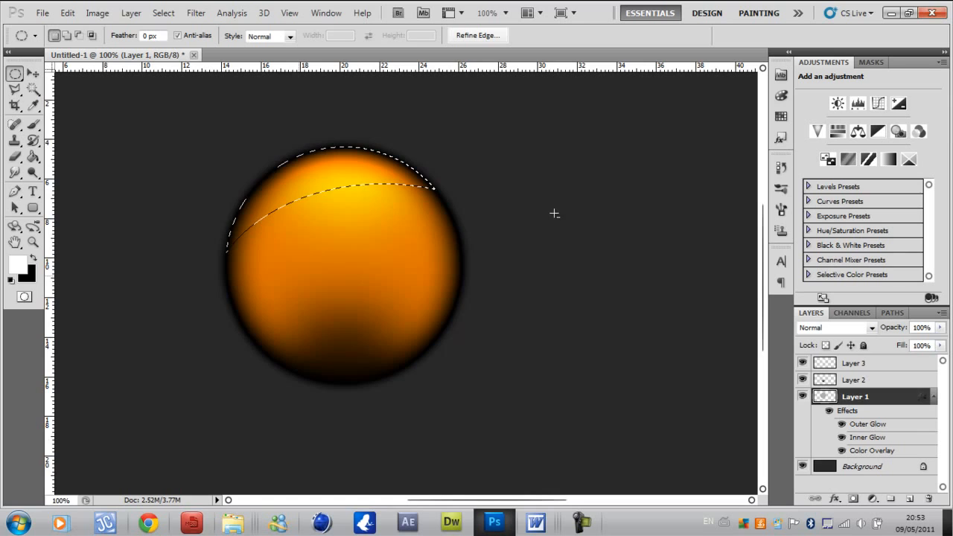
key("alt")
key("ctrl+z")
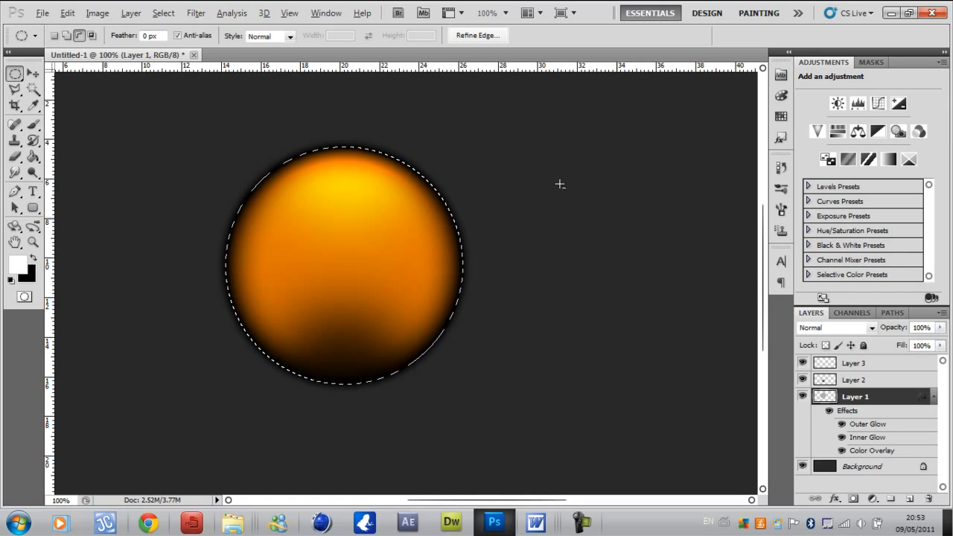
left_click_drag(470, 237, 230, 376)
key("ctrl+z")
left_click_drag(583, 189, 207, 454)
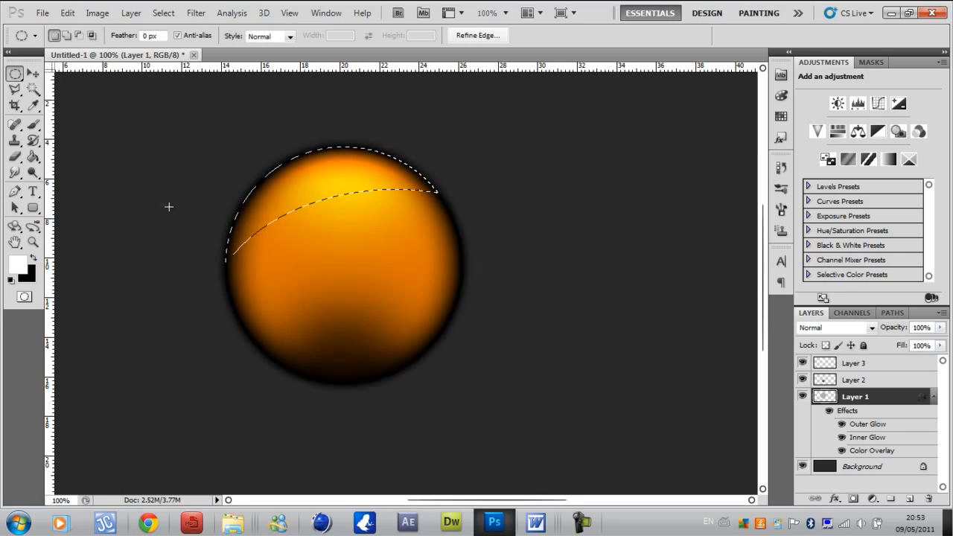
Switch to the Gradient tool and add a new layer above Layer 3.
key("g")
left_click(33, 157)
left_click(93, 155)
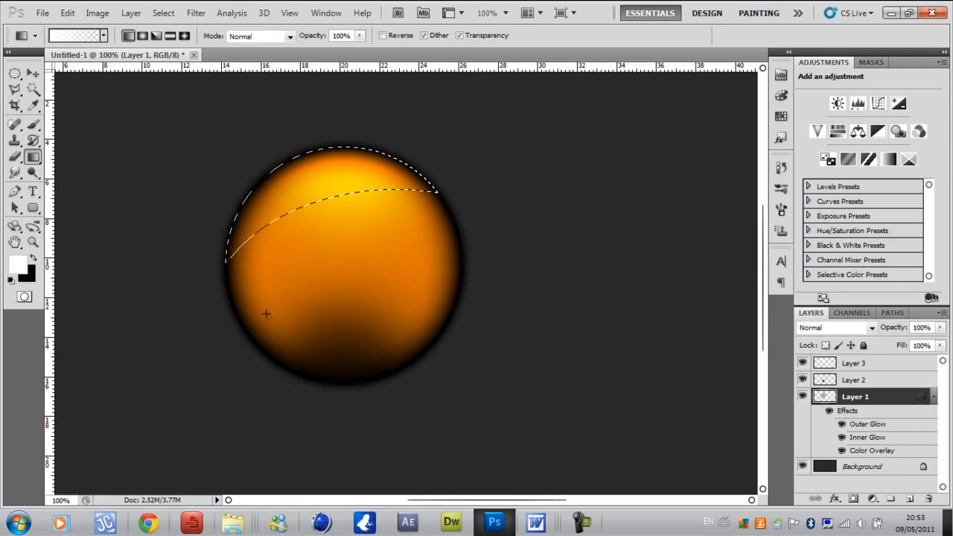
left_click(854, 363)
left_click(910, 499)
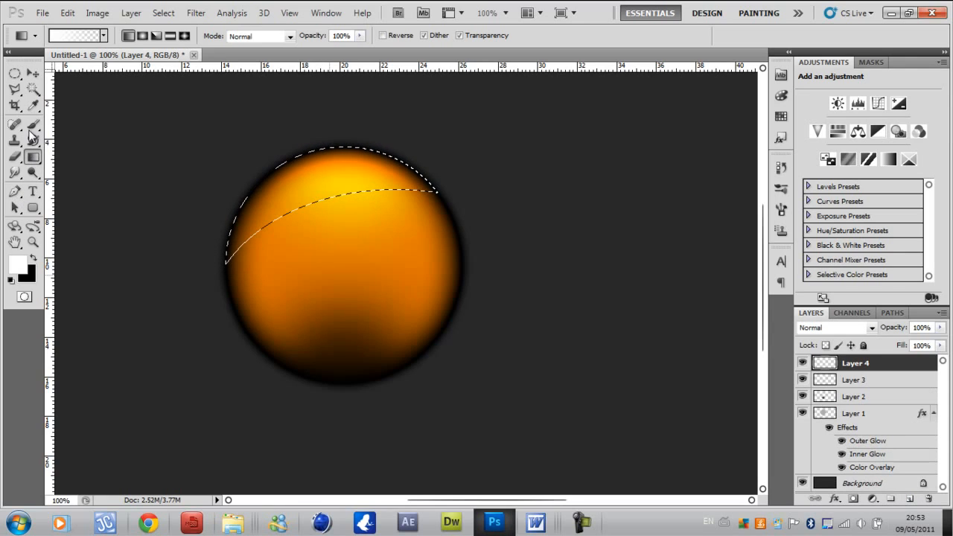
Fill the crescent selection on Layer 4 with a vertical white-to-transparent gradient that fades towards the orb's top edge, and deselect it.
left_click_drag(329, 140, 329, 275)
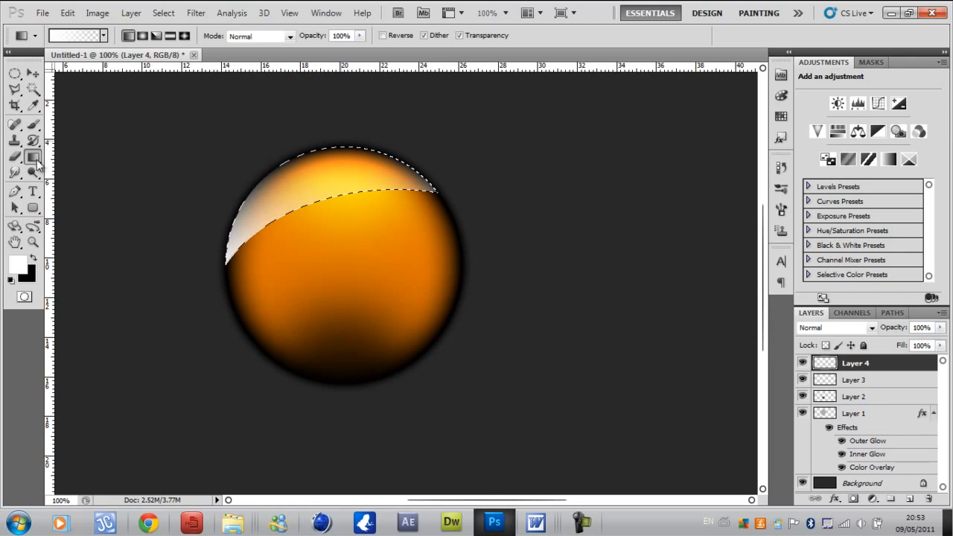
key("ctrl+z")
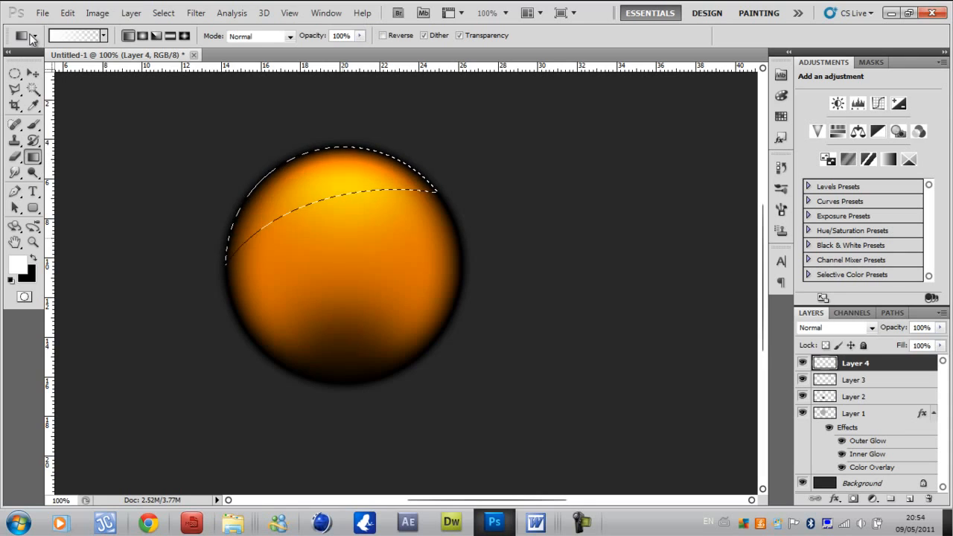
left_click_drag(340, 140, 340, 261)
key("m")
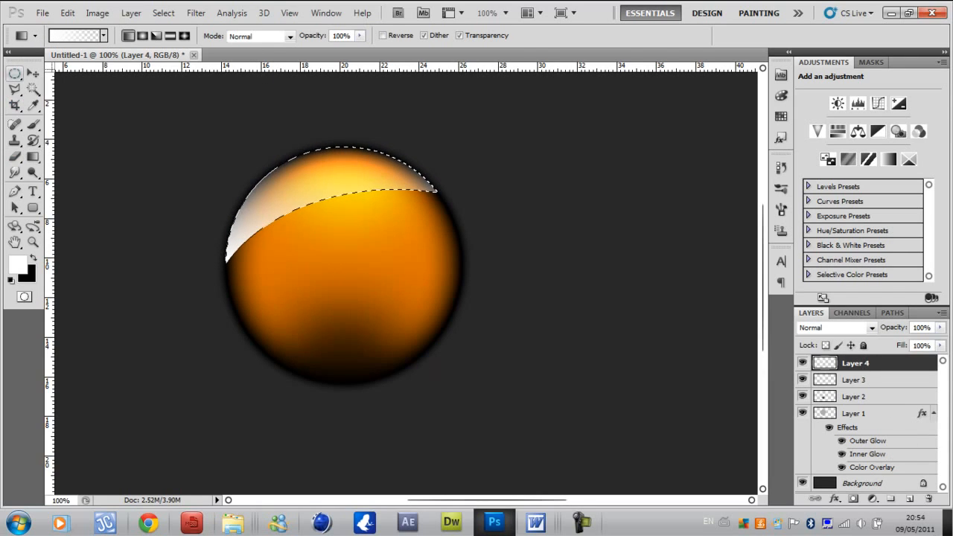
key("ctrl+d")
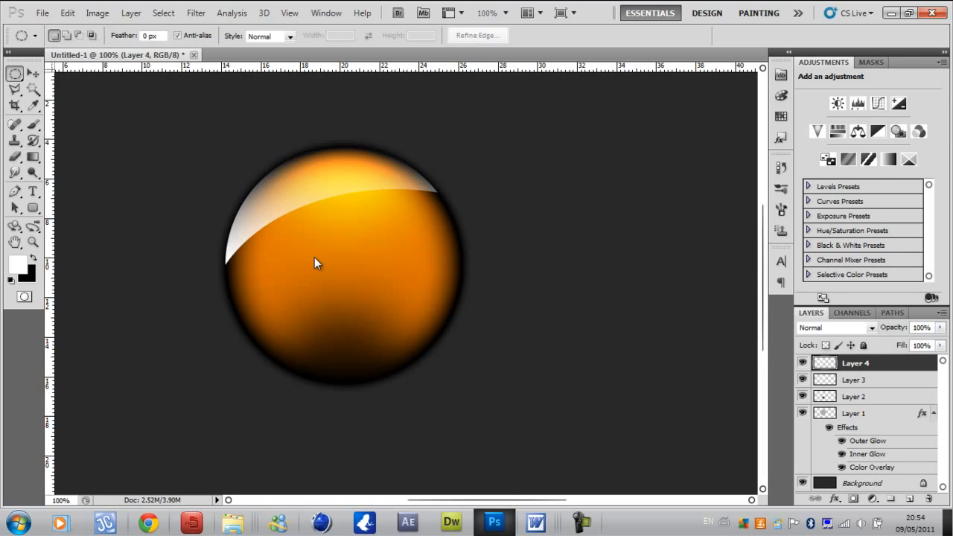
Set the blend mode of the crescent highlight on Layer 4 to Overlay.
left_click(872, 328)
left_click(819, 174)
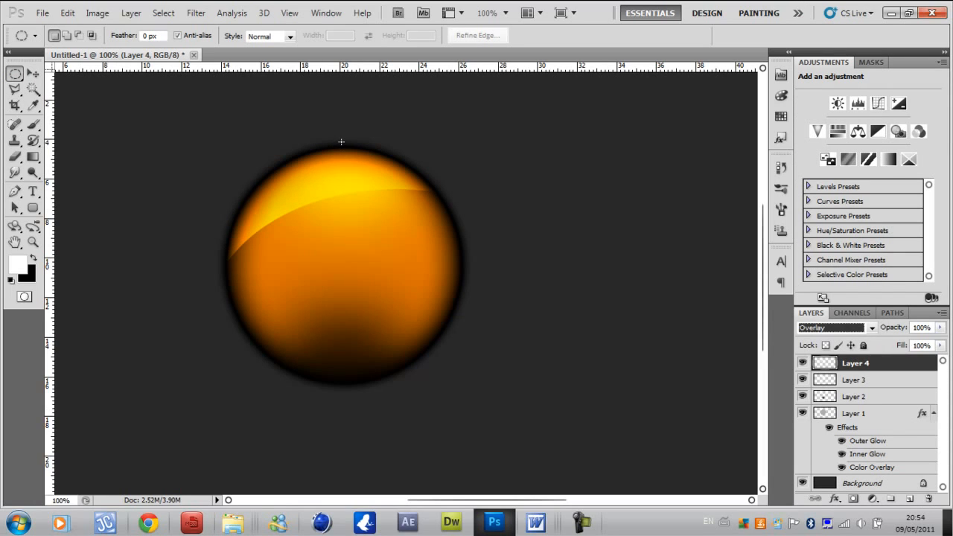
key("ctrl+t")
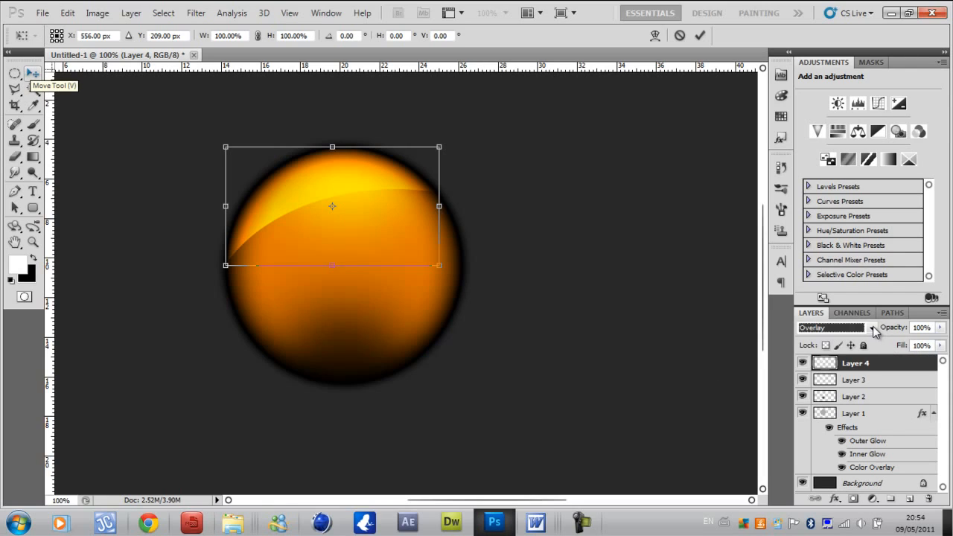
key("Return")
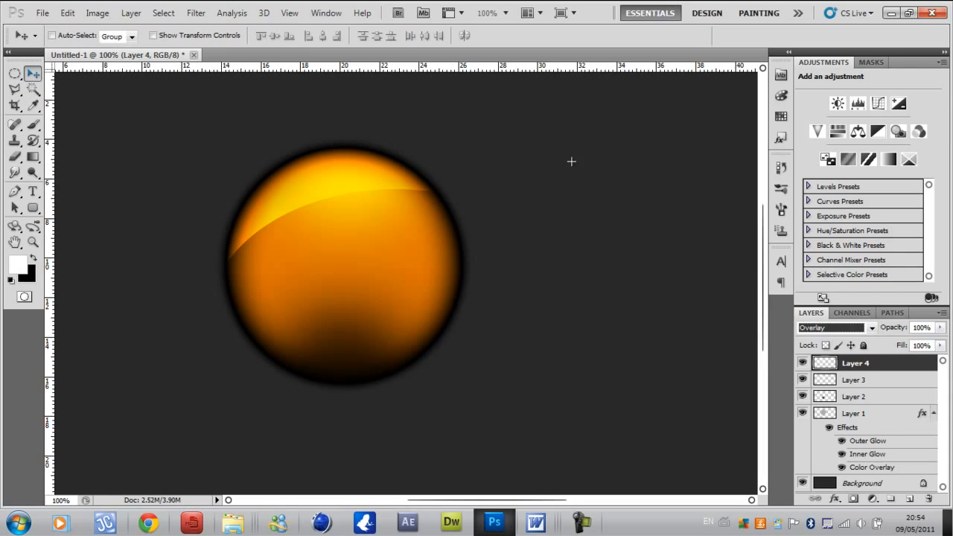
Duplicate the crescent highlight layer, Layer 4, within the same document.
right_click(874, 374)
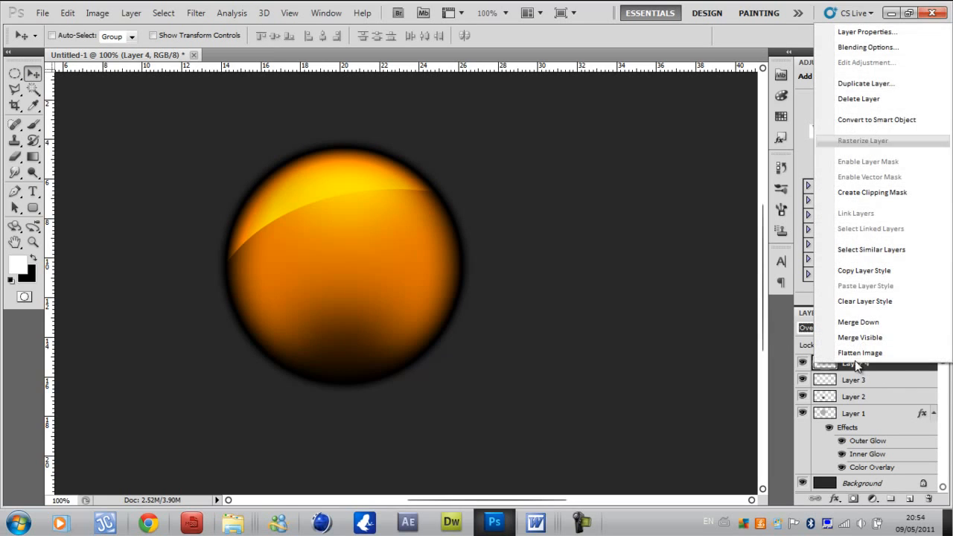
left_click(866, 83)
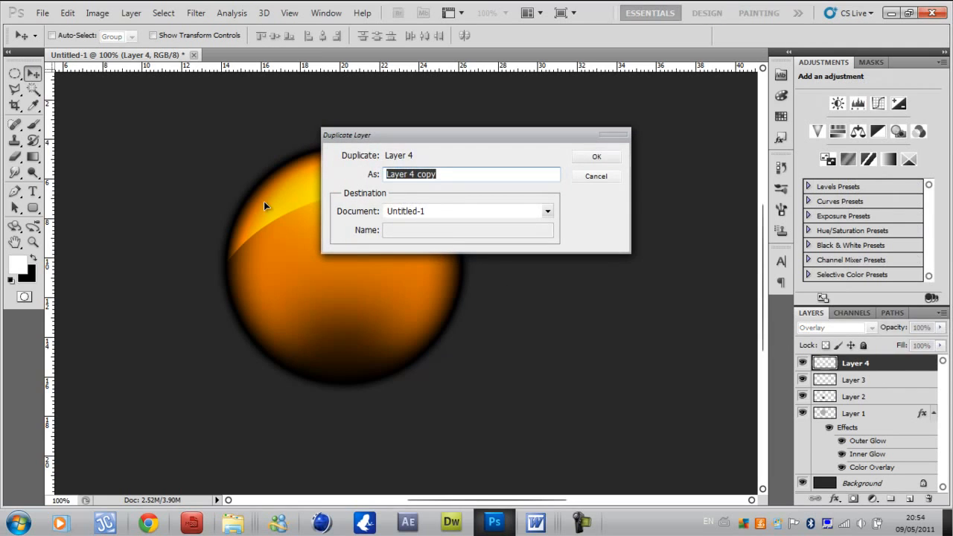
key("Return")
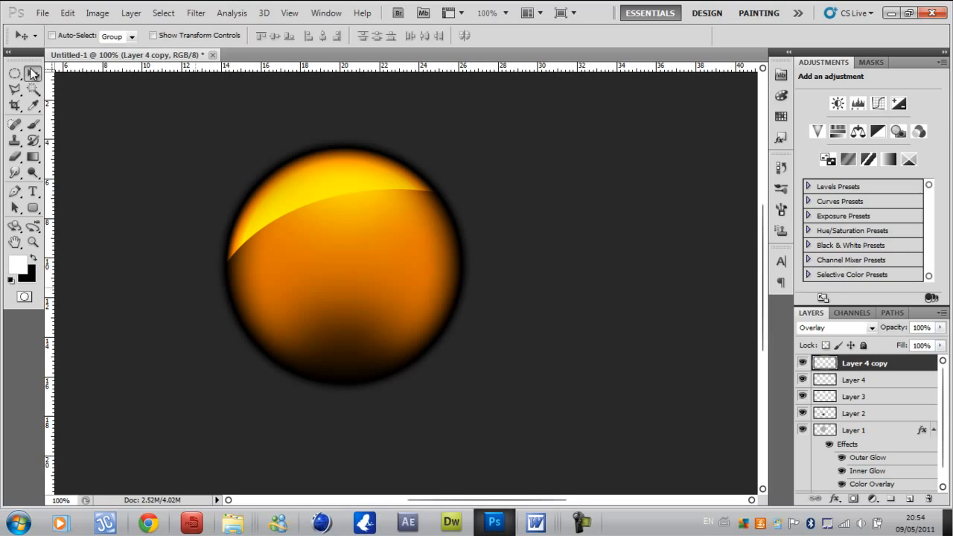
Rotate the duplicated crescent by about -23° and apply the transformation.
key("ctrl+t")
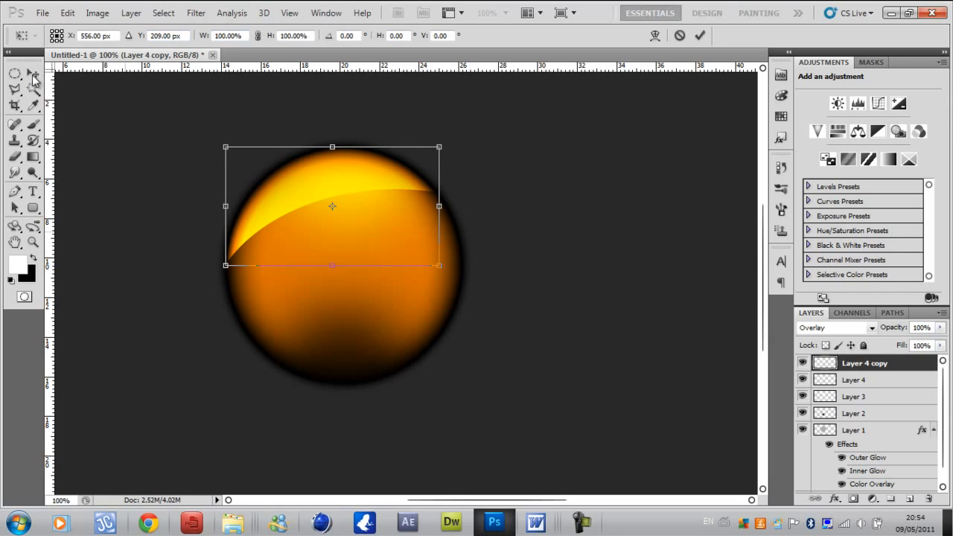
left_click_drag(456, 297, 856, 380)
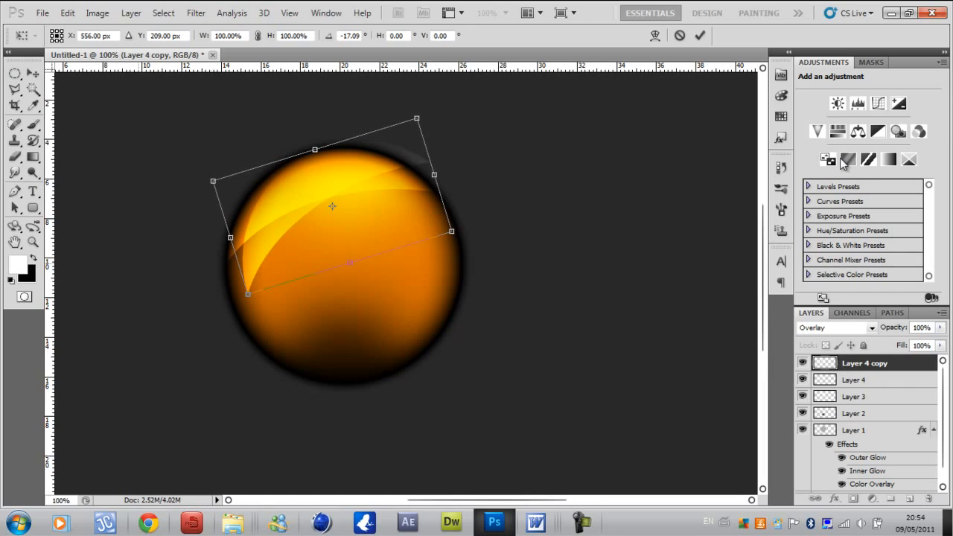
left_click_drag(844, 164, 849, 104)
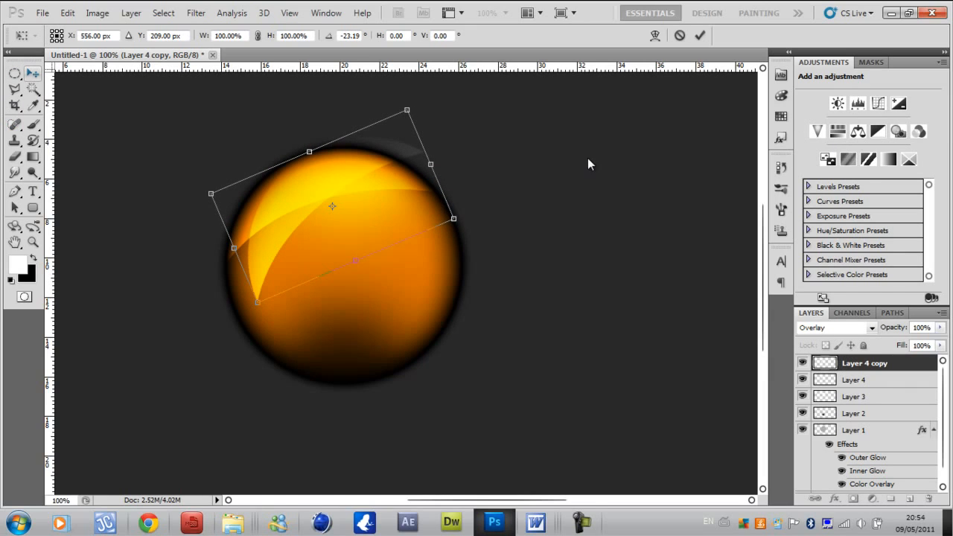
key("v")
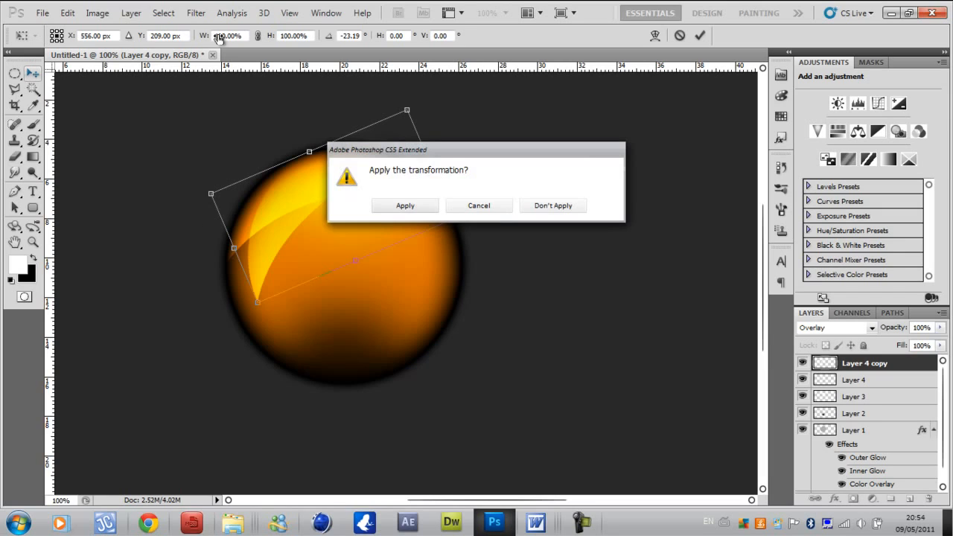
key("Return")
Move the rotated crescent against the orb's left edge and set its layer opacity to 46%.
left_click_drag(121, 212, 130, 297)
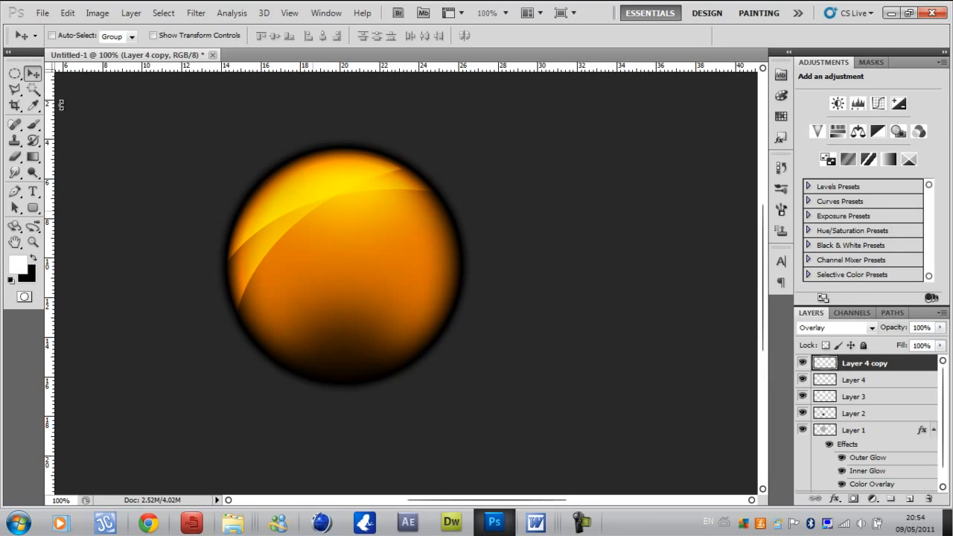
key("Right")
key("Right")
key("Right")
left_click(940, 327)
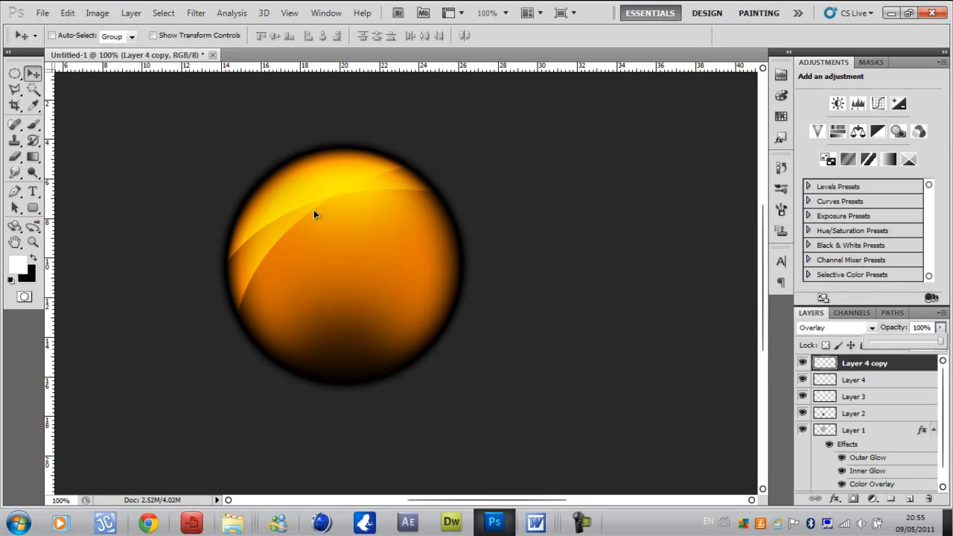
left_click_drag(941, 341, 902, 341)
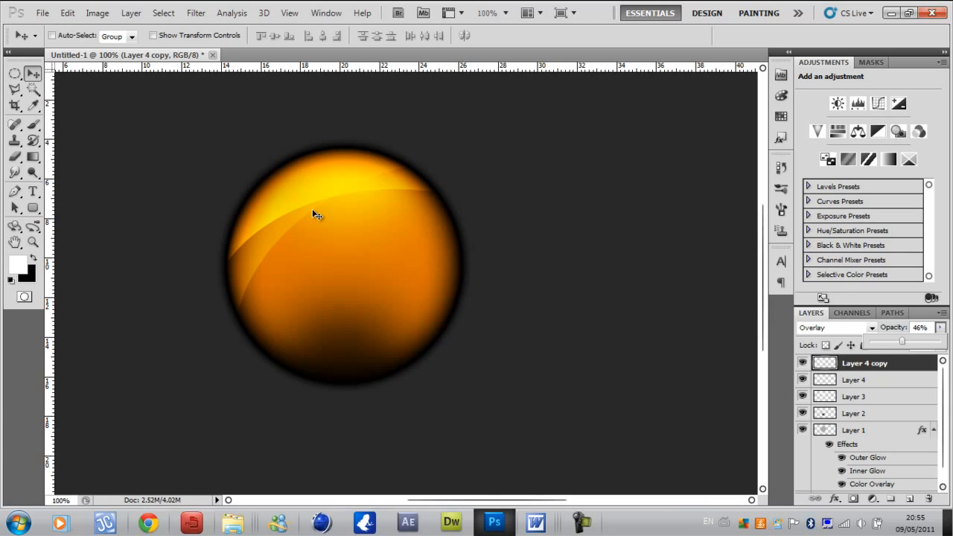
Add a new layer above the crescent copy and choose a soft round brush of 80 px with 0% hardness.
key("ctrl+shift+alt+n")
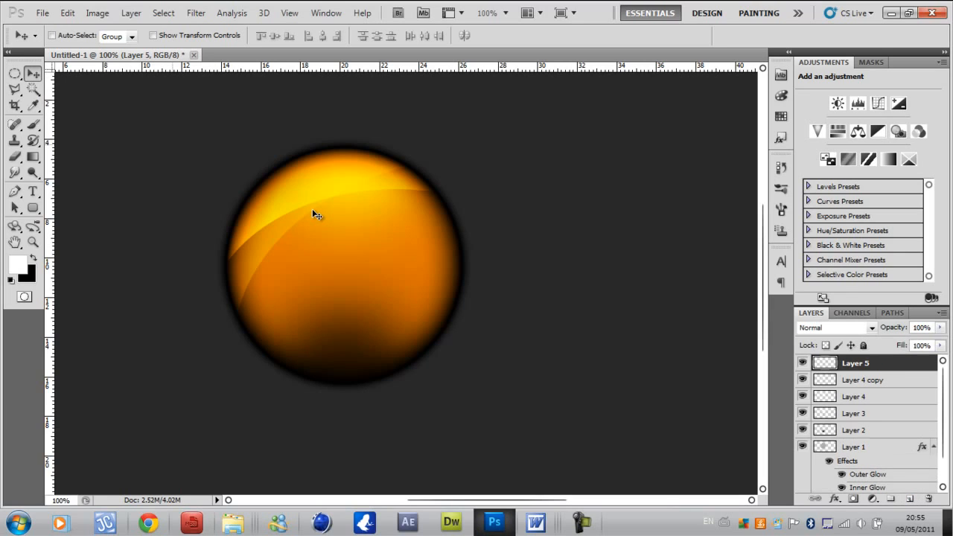
right_click(34, 125)
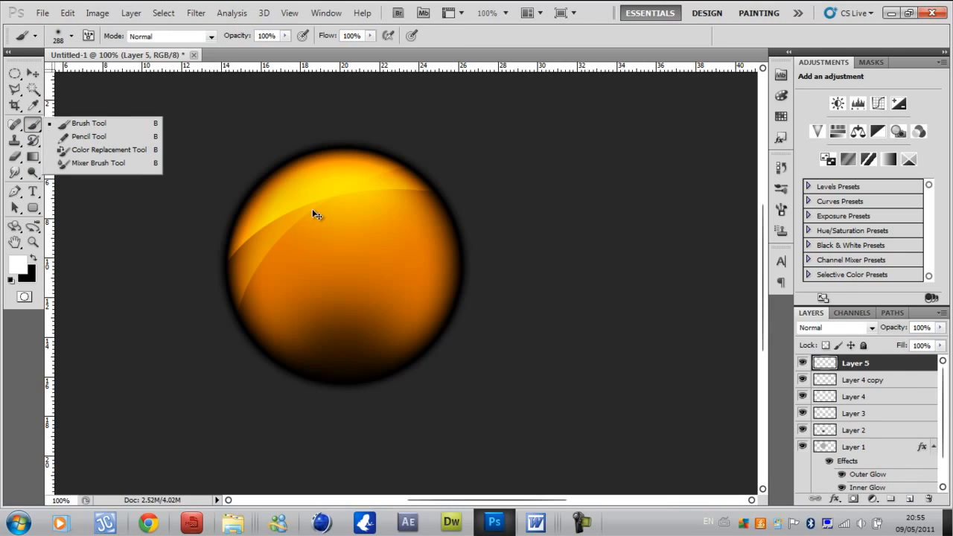
left_click(71, 35)
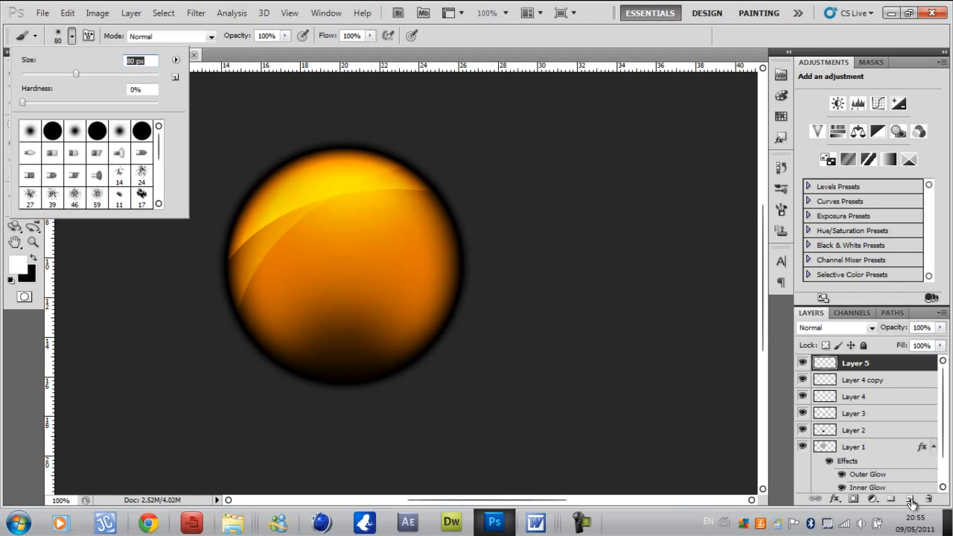
double_click(31, 136)
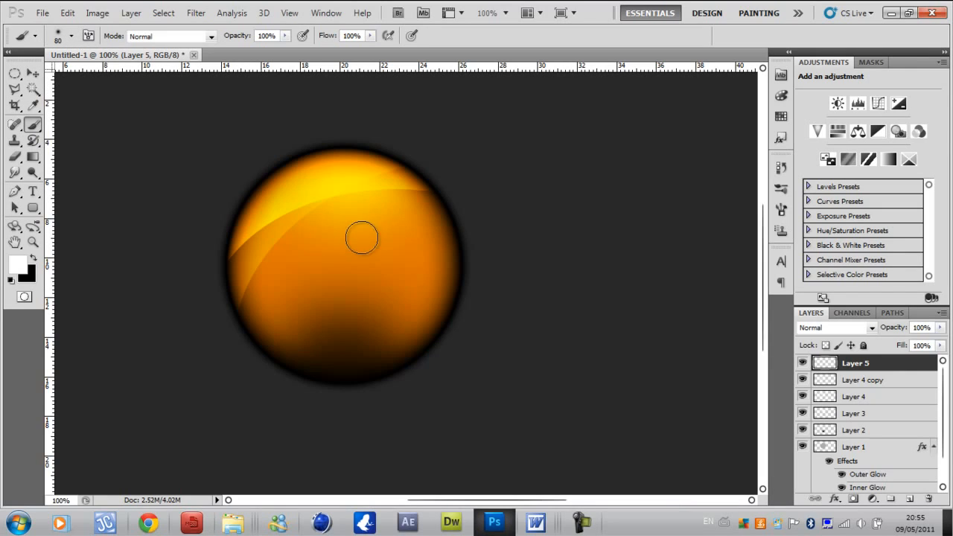
Set the brush opacity to 30%.
left_click(285, 36)
left_click_drag(232, 49, 237, 49)
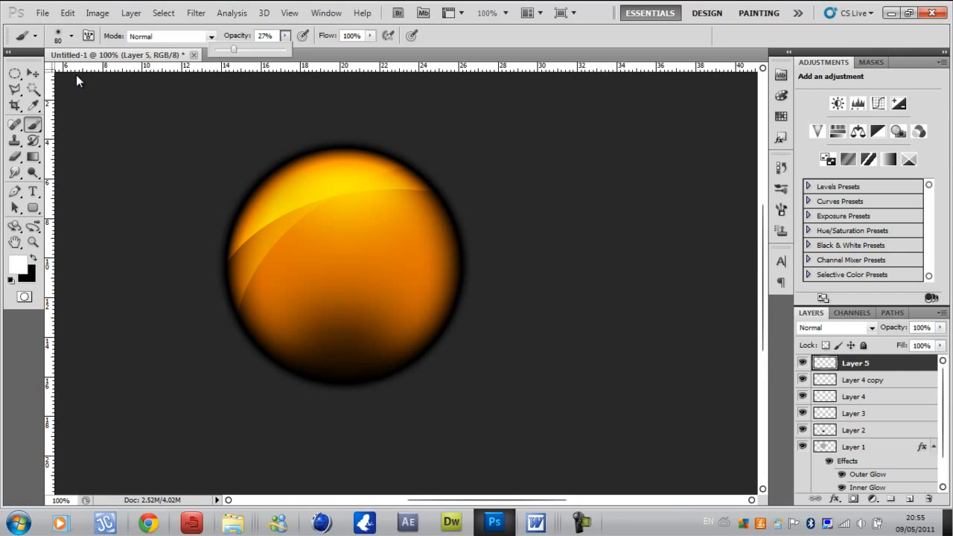
scroll(255, 261, "up", 4)
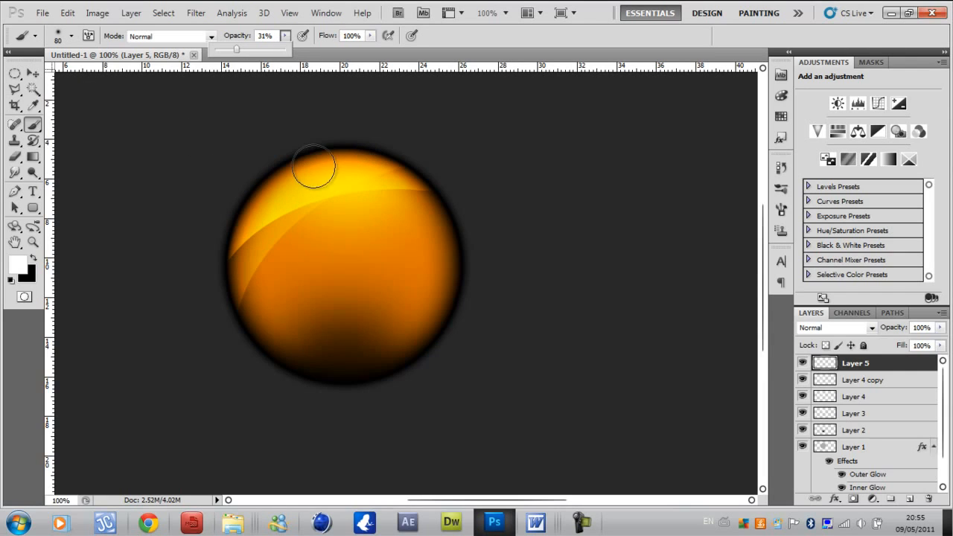
scroll(313, 166, "down", 1)
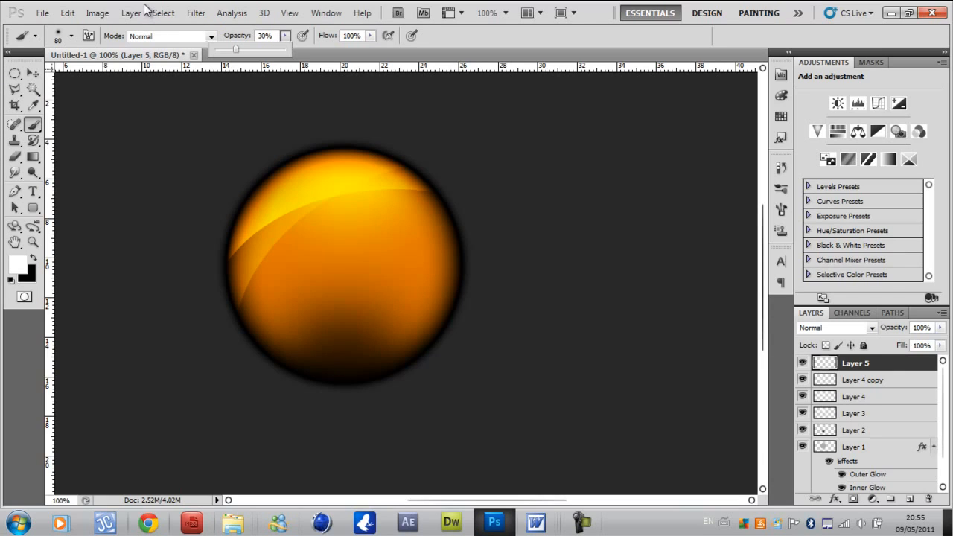
Paint soft white patches on Layer 5 over the orb's centre, right side, lower area and upper-left highlight.
left_click(421, 260)
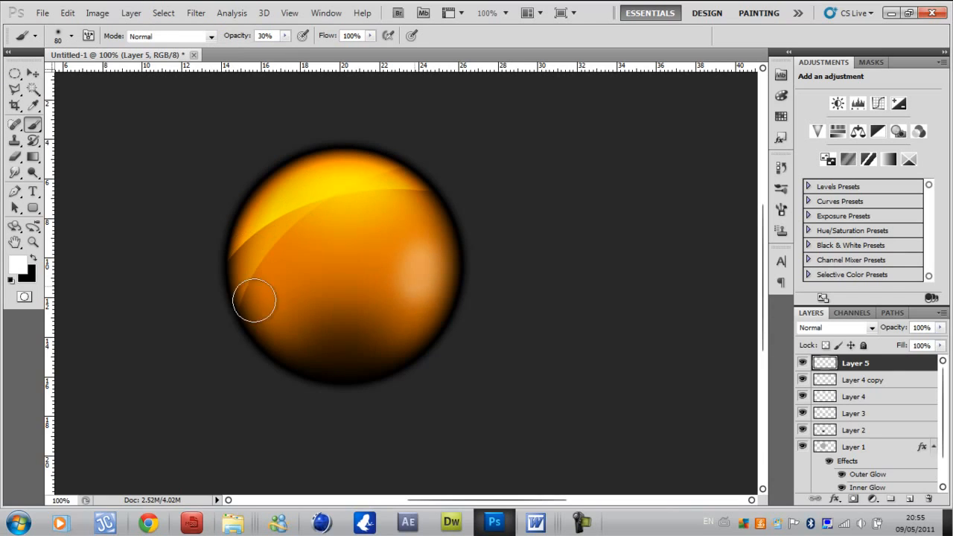
mouse_move(419, 279)
left_mouse_down()
mouse_move(378, 326)
mouse_move(309, 343)
mouse_move(350, 333)
left_mouse_up()
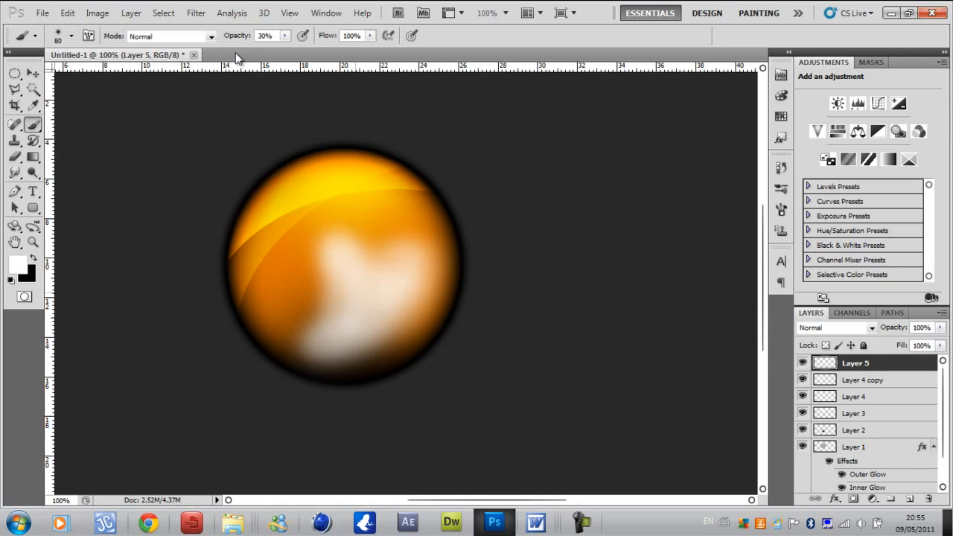
mouse_move(361, 184)
left_mouse_down()
mouse_move(399, 302)
mouse_move(421, 262)
mouse_move(418, 282)
mouse_move(400, 312)
mouse_move(314, 343)
left_mouse_up()
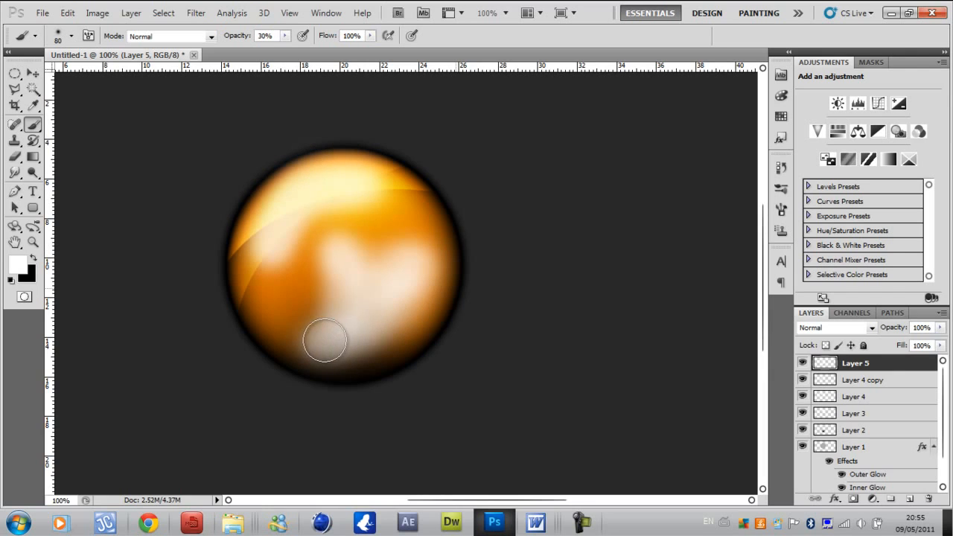
Set Layer 5's blend mode to Overlay after trying Color Dodge, and brush more white over the orb's upper-left highlight.
left_click(872, 328)
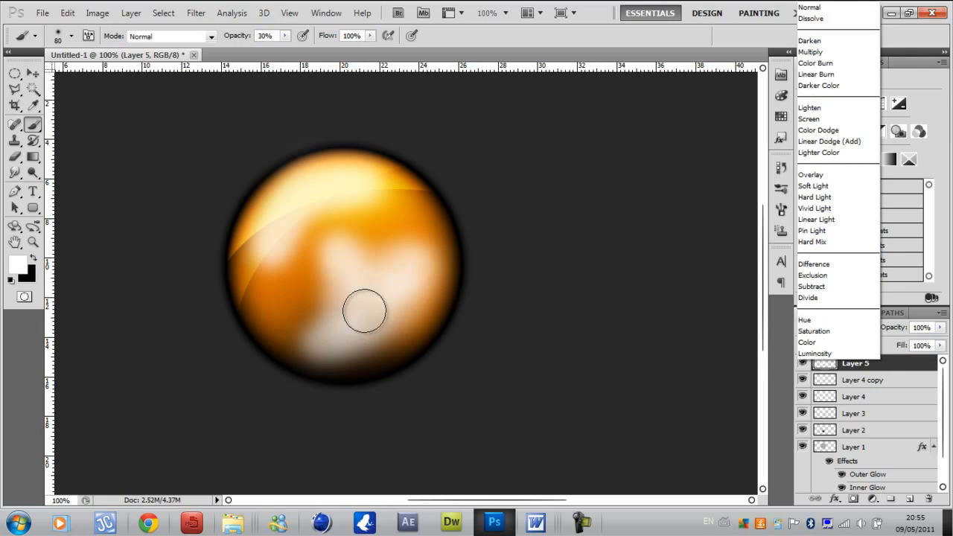
key("Return")
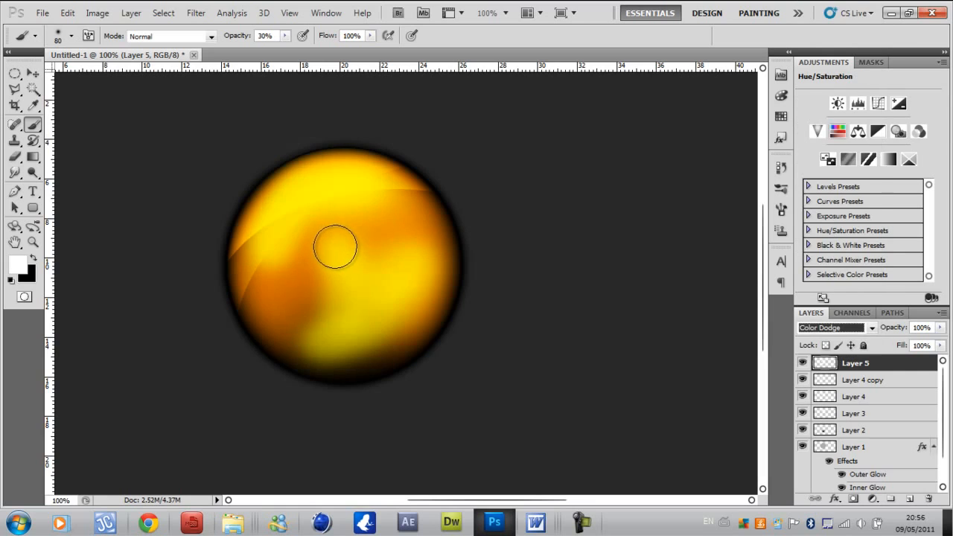
key("Down")
key("Down")
key("Down")
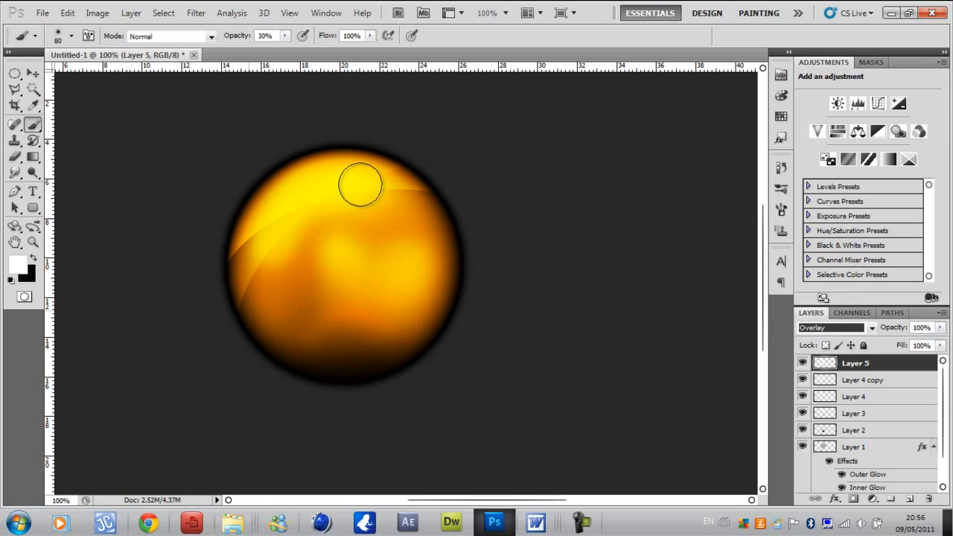
mouse_move(271, 247)
left_mouse_down()
mouse_move(287, 205)
mouse_move(311, 189)
mouse_move(376, 189)
mouse_move(299, 200)
mouse_move(269, 253)
mouse_move(320, 176)
mouse_move(372, 185)
left_mouse_up()
Add a new layer above Layer 5 and paint a soft white diagonal stroke across the orb's lower half.
key("ctrl+shift+alt+n")
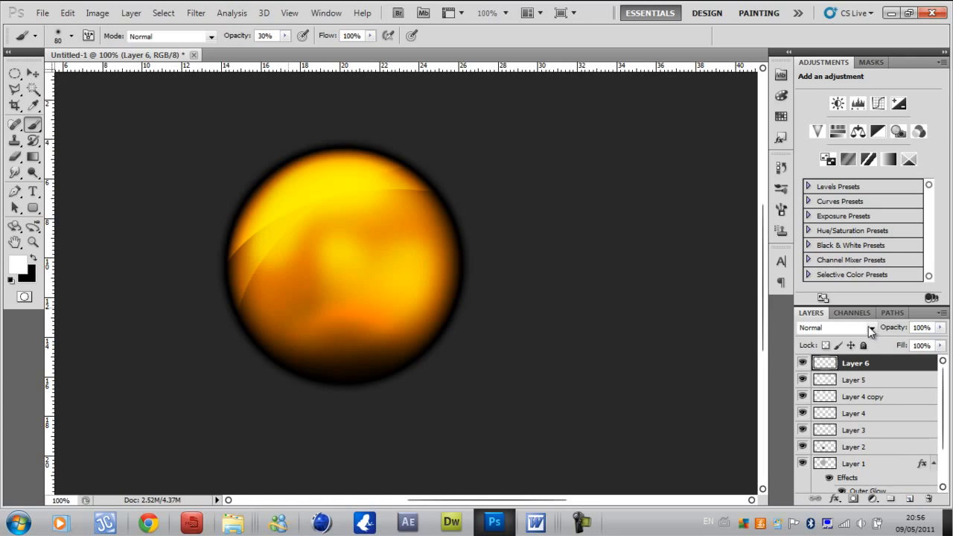
mouse_move(307, 326)
left_mouse_down()
mouse_move(372, 294)
mouse_move(374, 307)
mouse_move(335, 330)
mouse_move(377, 320)
mouse_move(325, 350)
mouse_move(384, 292)
left_mouse_up()
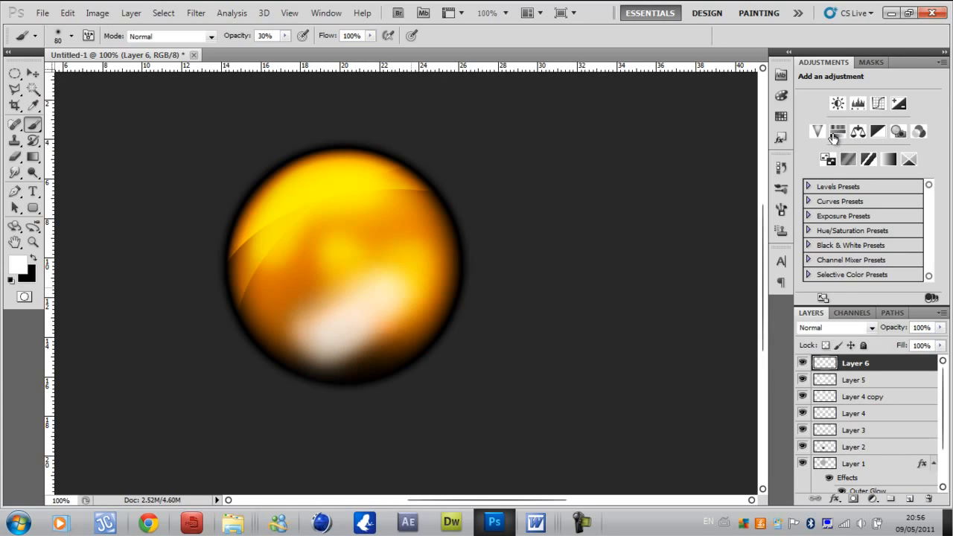
key("ctrl+z")
mouse_move(318, 340)
left_mouse_down()
mouse_move(377, 319)
mouse_move(317, 344)
left_mouse_up()
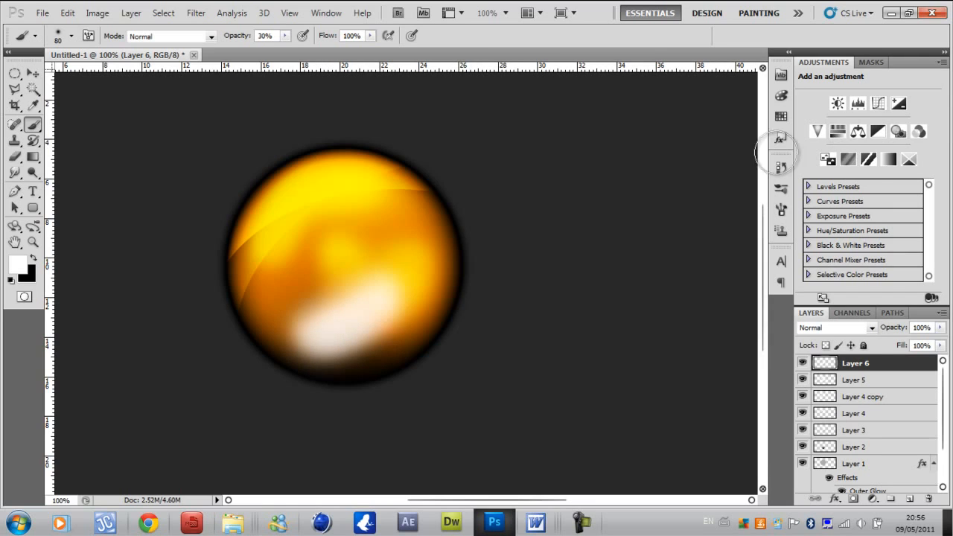
Try the Overlay blend mode on the diagonal stroke's layer, undo it and hide the layer.
left_click(833, 328)
left_click(810, 174)
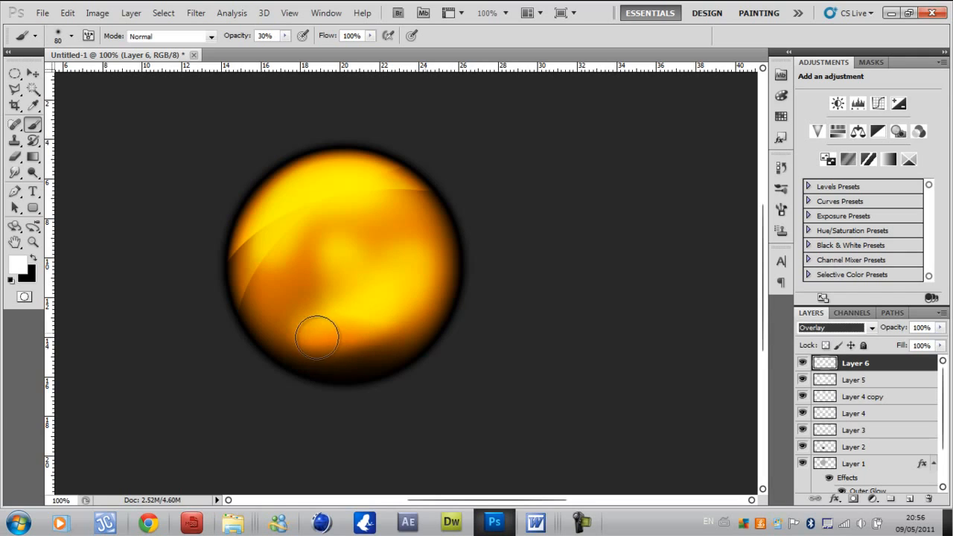
key("ctrl+z")
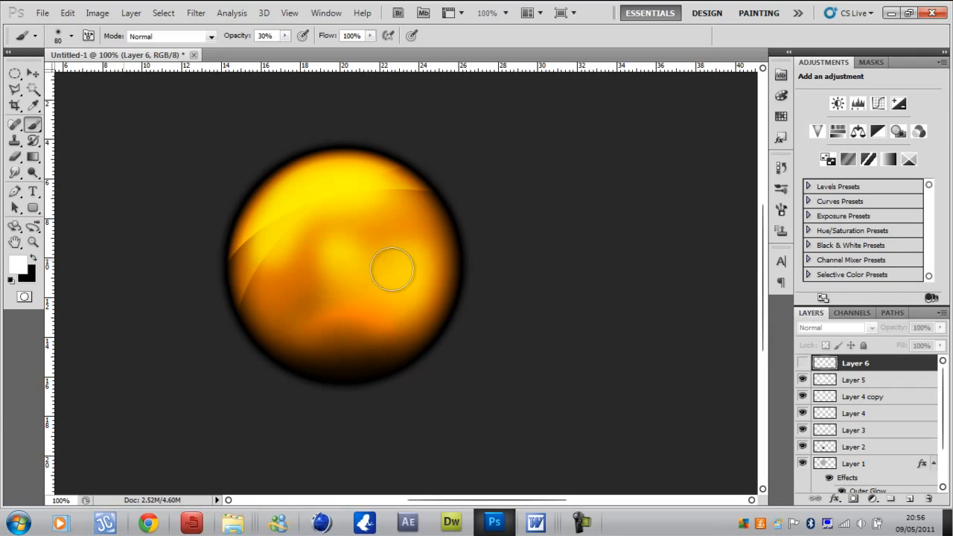
Select all layers above the Background and merge them into a single orb layer.
key("z")
right_click(405, 342)
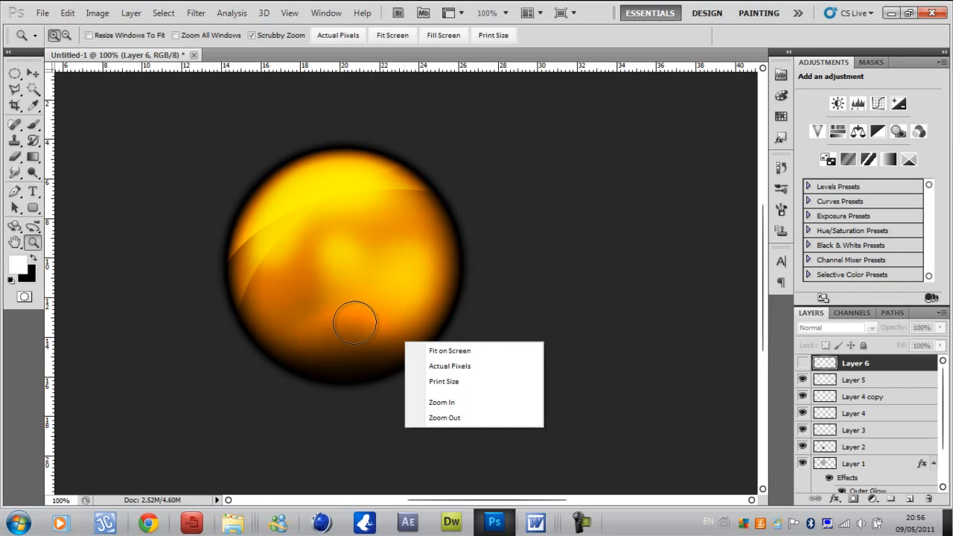
left_click(332, 347)
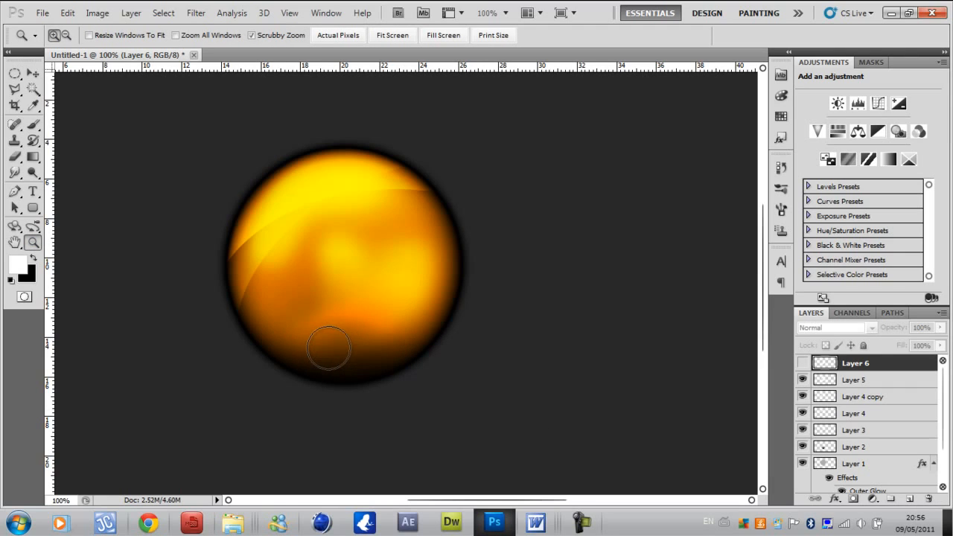
key("ctrl+alt+a")
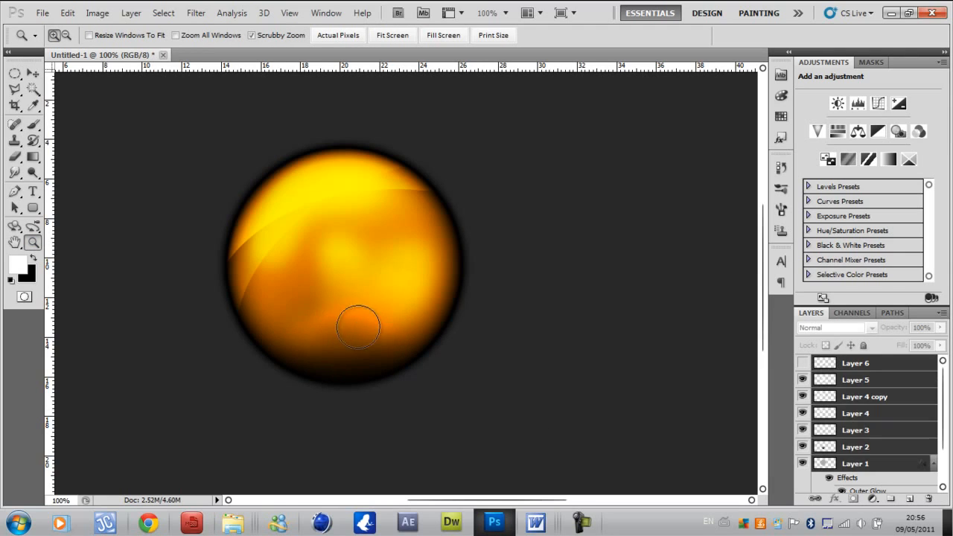
key("ctrl+e")
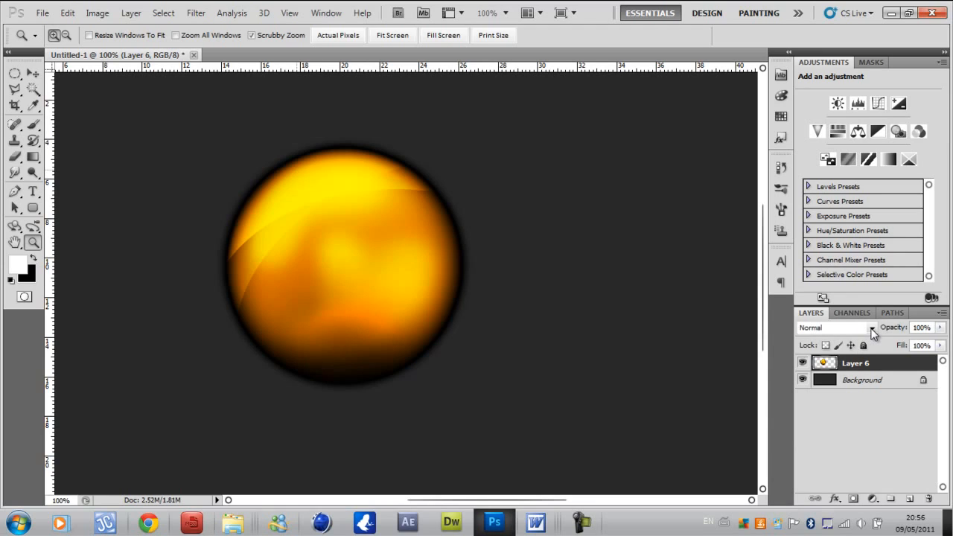
Scale the merged orb down proportionally to 75% width and height with Free Transform.
key("ctrl+t")
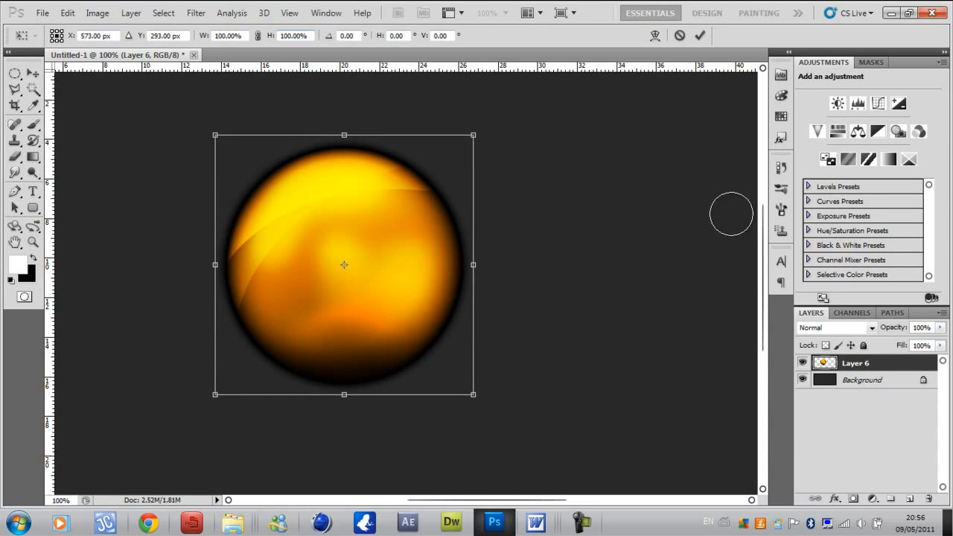
key("Down")
key("Down")
key("Down")
key("Down")
key("Down")
key("Down")
key("Down")
key("Down")
key("Down")
key("Down")
key("Down")
key("Down")
key("Down")
key("Down")
key("Down")
key("Down")
key("Down")
key("Down")
key("Down")
key("Down")
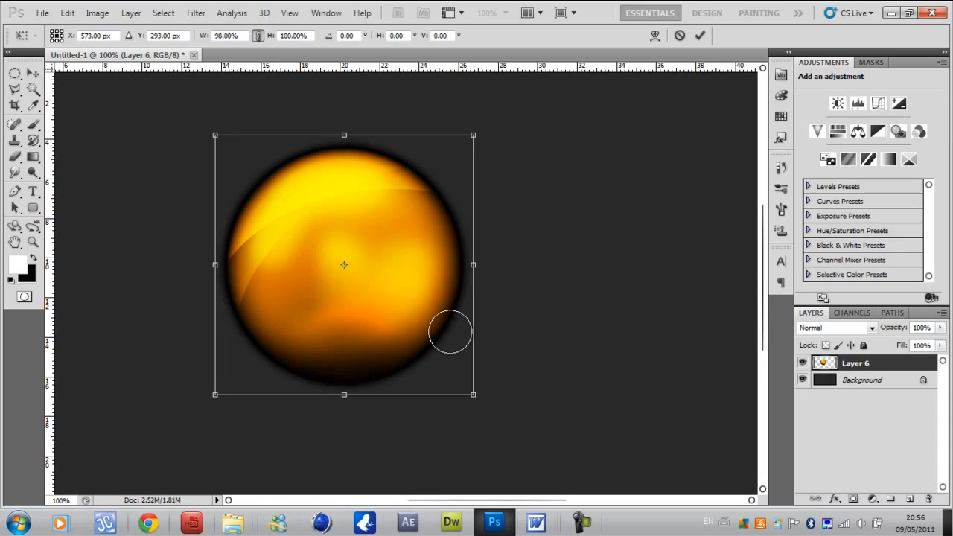
key("Up")
key("Up")
key("Up")
key("Up")
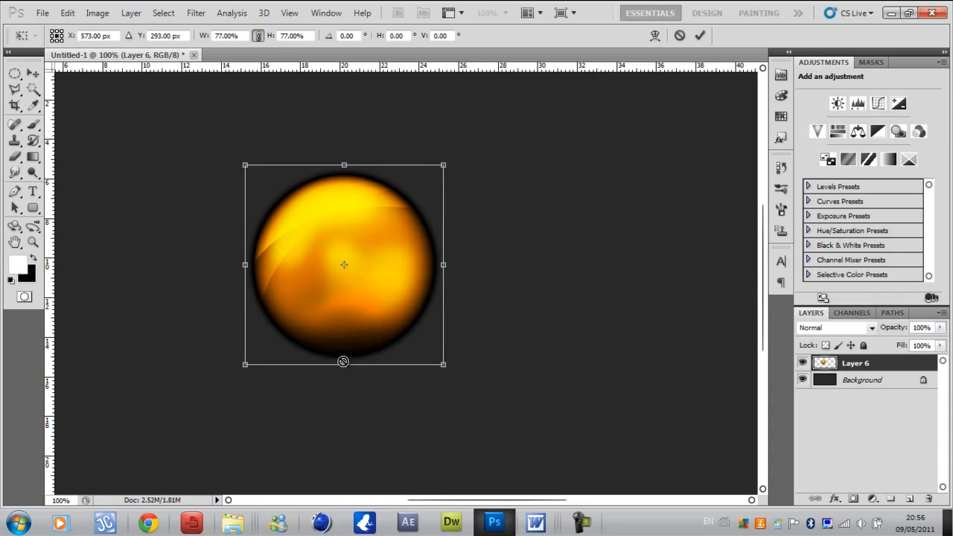
key("Down")
key("Down")
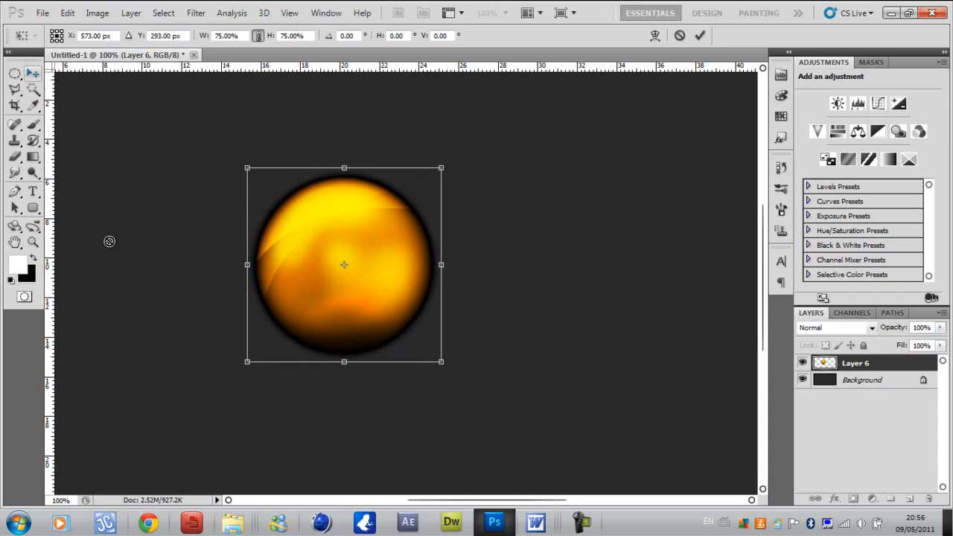
left_click(23, 240)
key("Return")
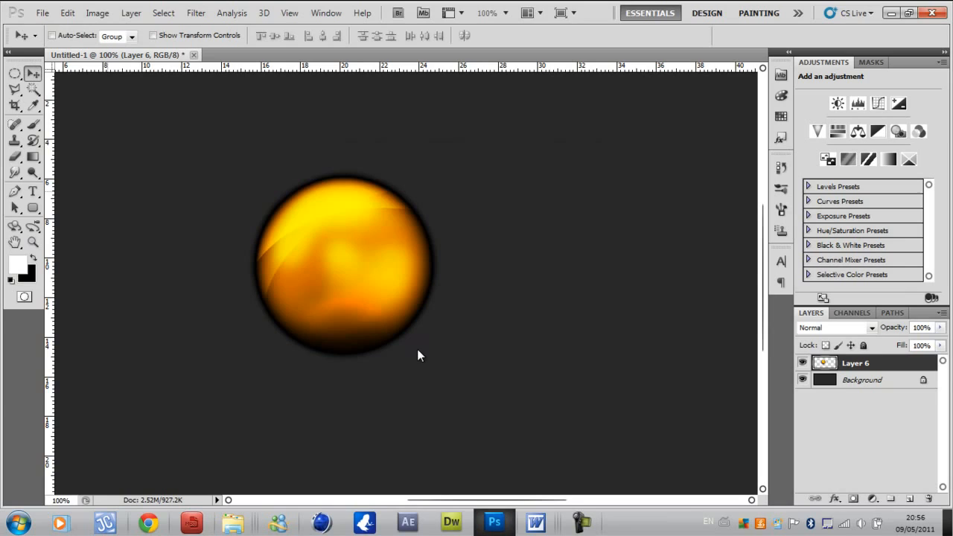
Load the orb's outline as a selection and make the Background layer active.
left_click(33, 242)
right_click(370, 256)
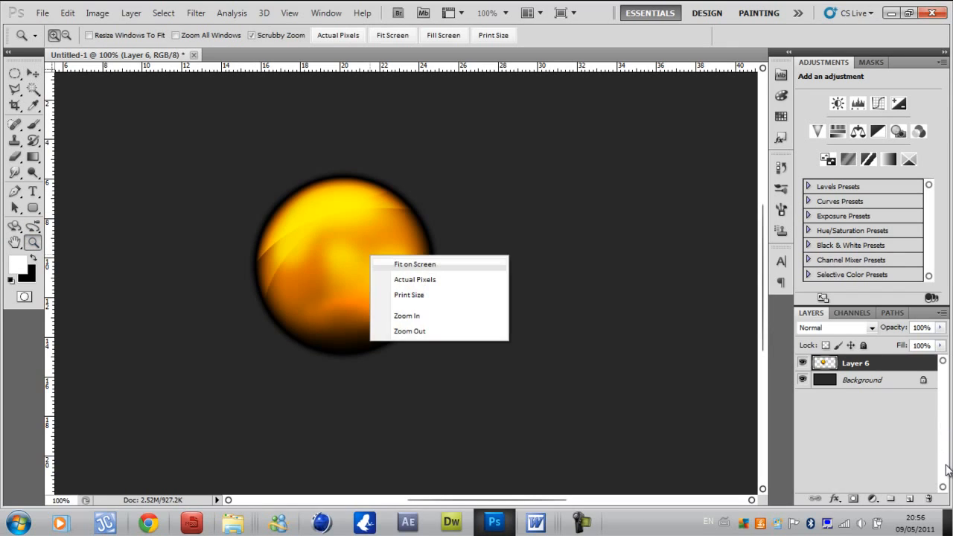
key("Return")
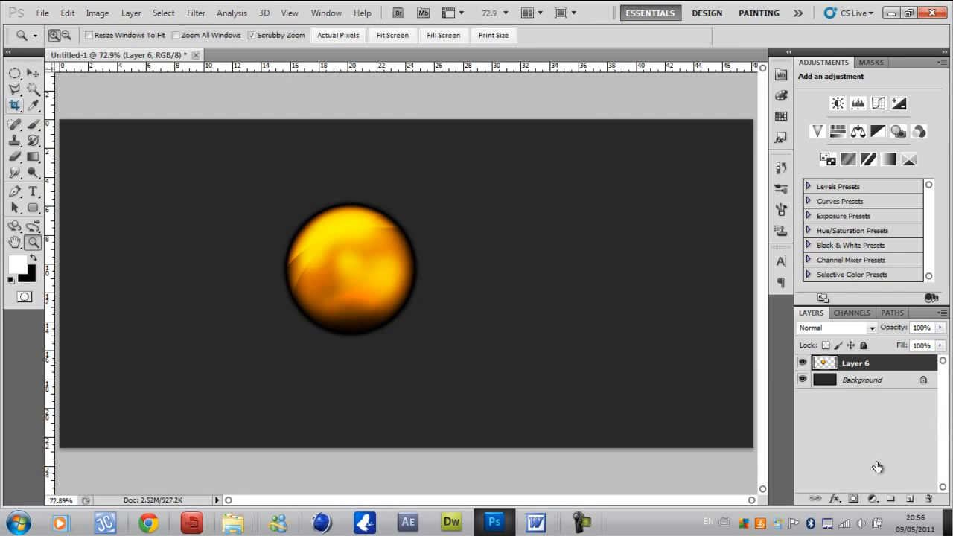
left_click(297, 169, "ctrl")
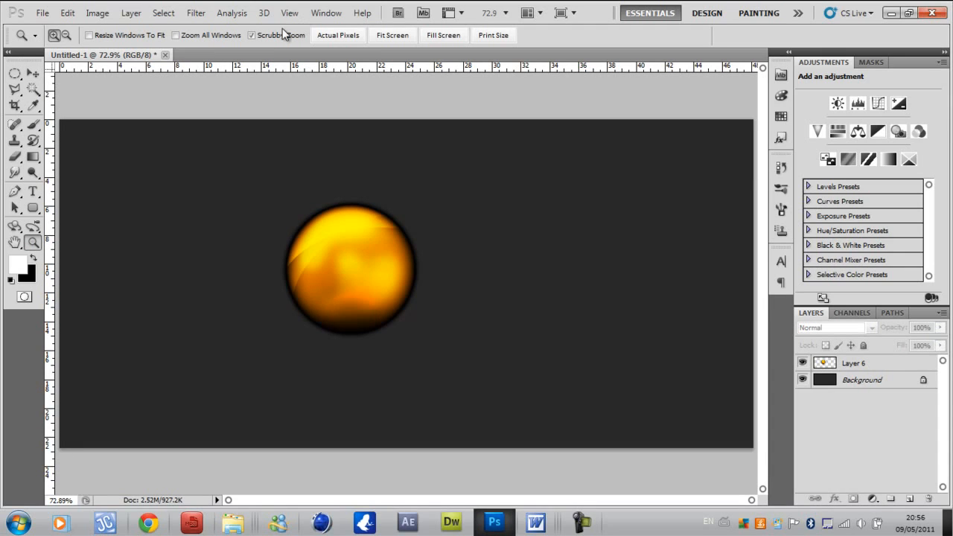
key("ctrl+z")
key("ctrl+alt+z")
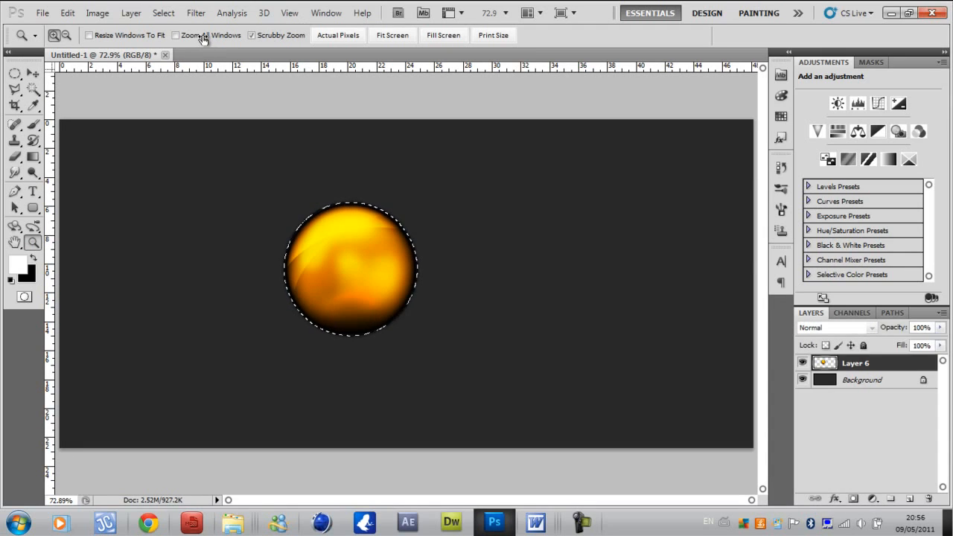
key("ctrl+alt+z")
key("ctrl+alt+z")
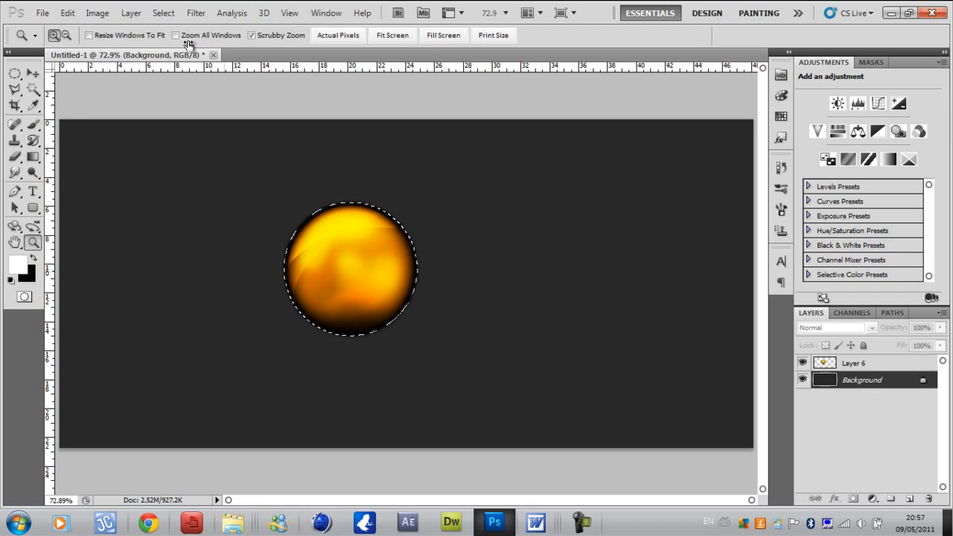
Make a circular selection concentric with the orb and slightly larger, leaving an even margin around its dark rim.
key("ctrl+plus")
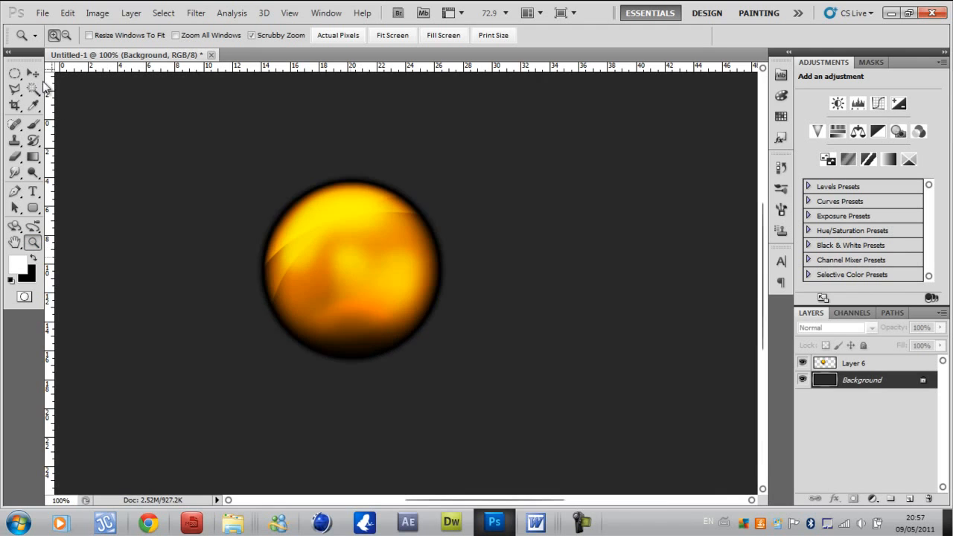
key("ctrl+plus")
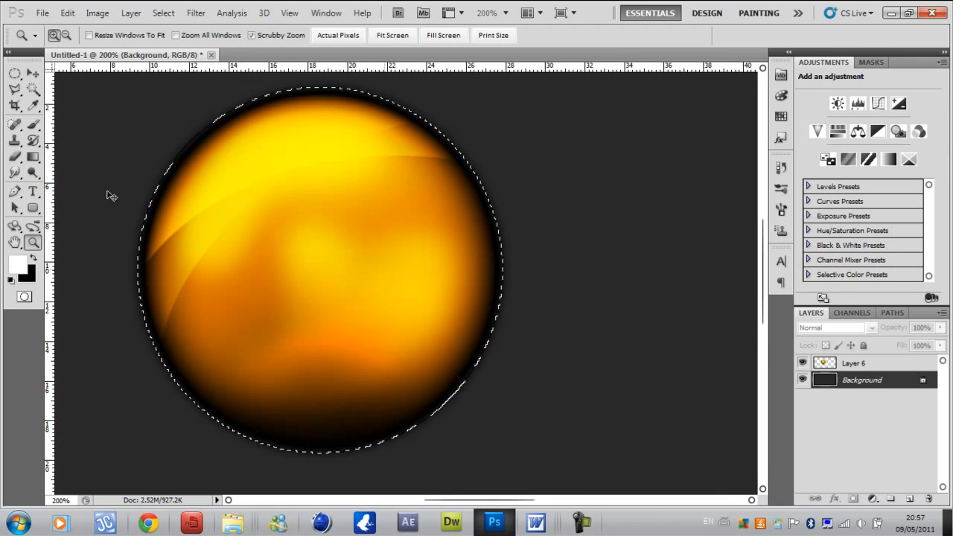
left_click(15, 73)
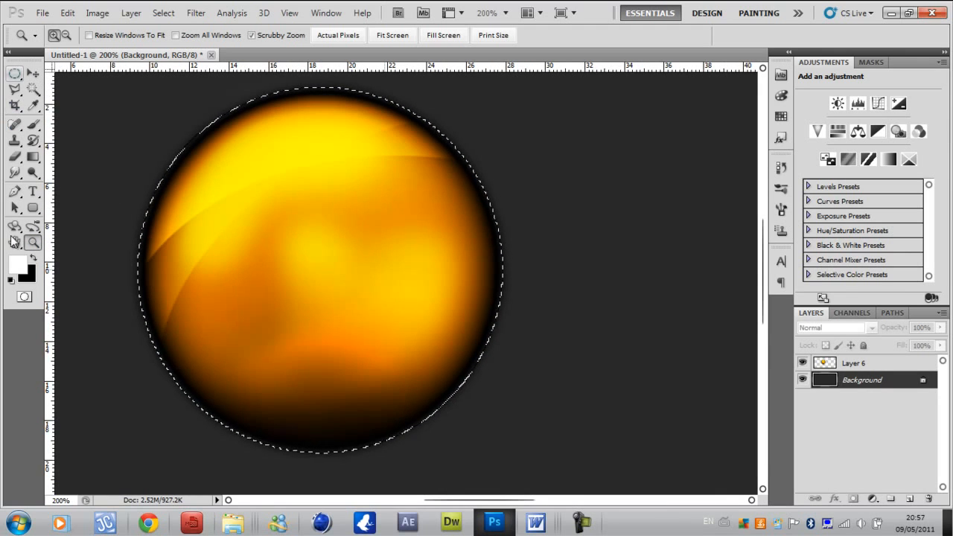
left_click(372, 257)
left_click_drag(318, 265, 380, 213)
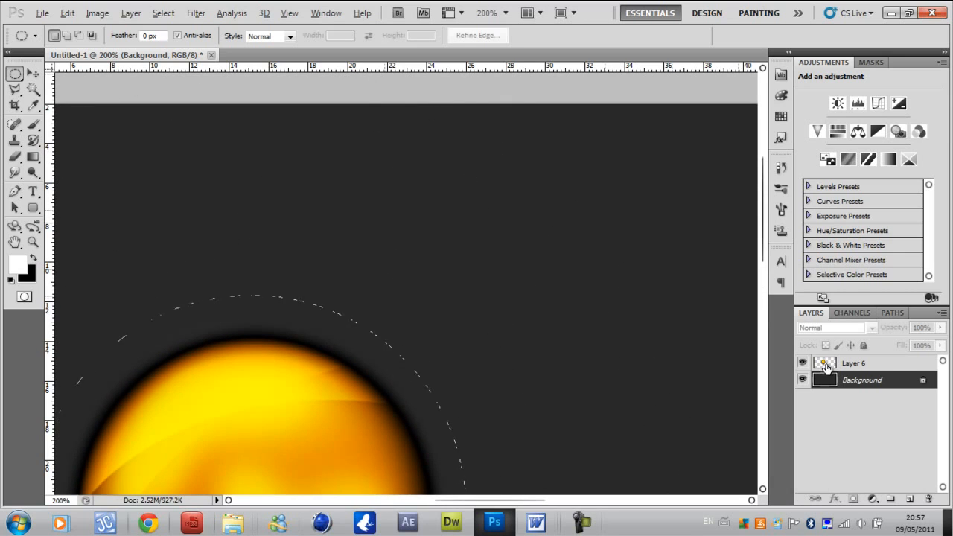
left_click(826, 365, "ctrl")
key("z")
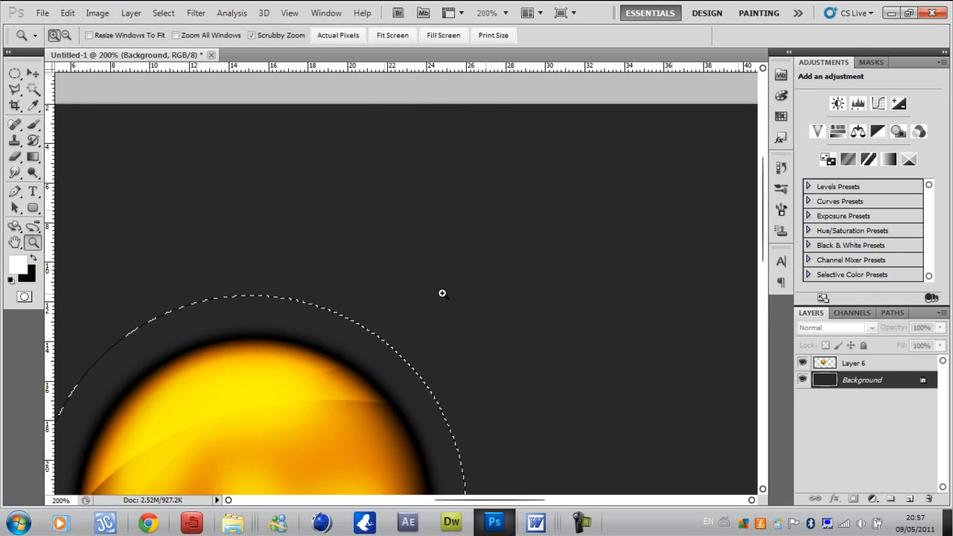
right_click(487, 298)
left_click(522, 306)
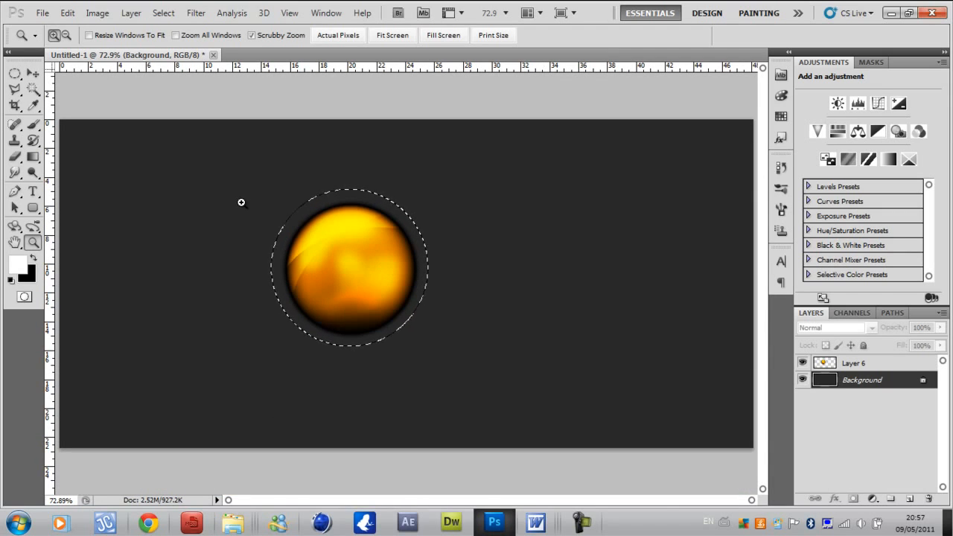
Add a new layer directly above the Background and open the Grey gradient preset for editing with the Gradient tool.
key("ctrl+shift+alt+n")
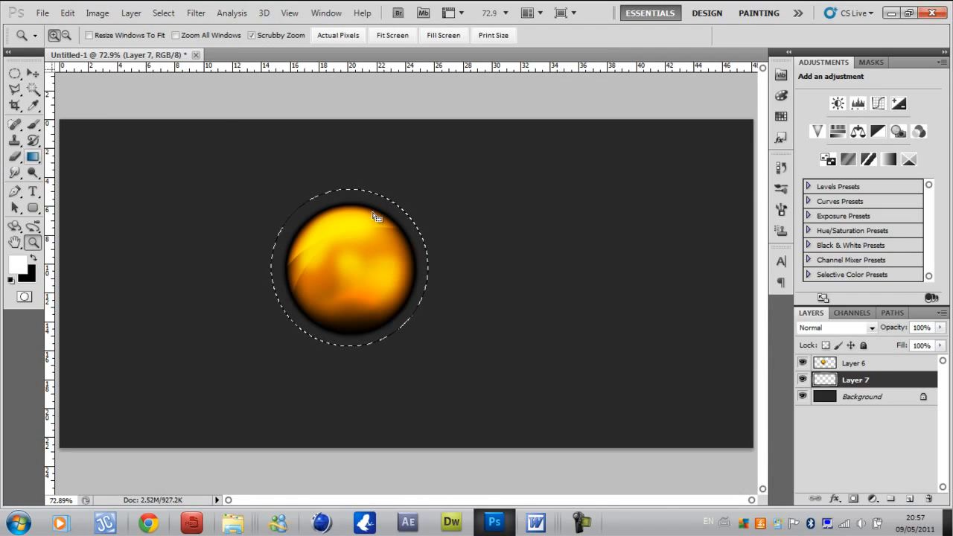
key("g")
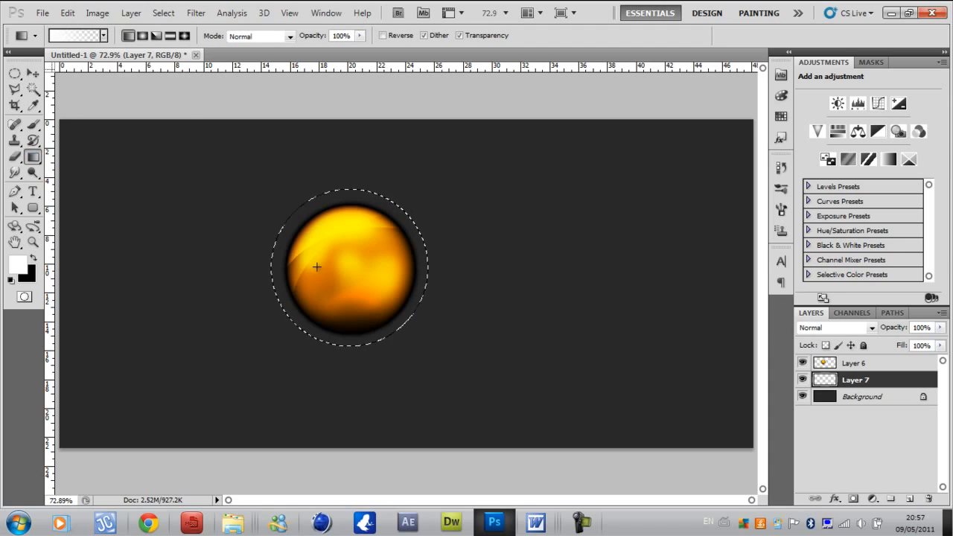
key("Return")
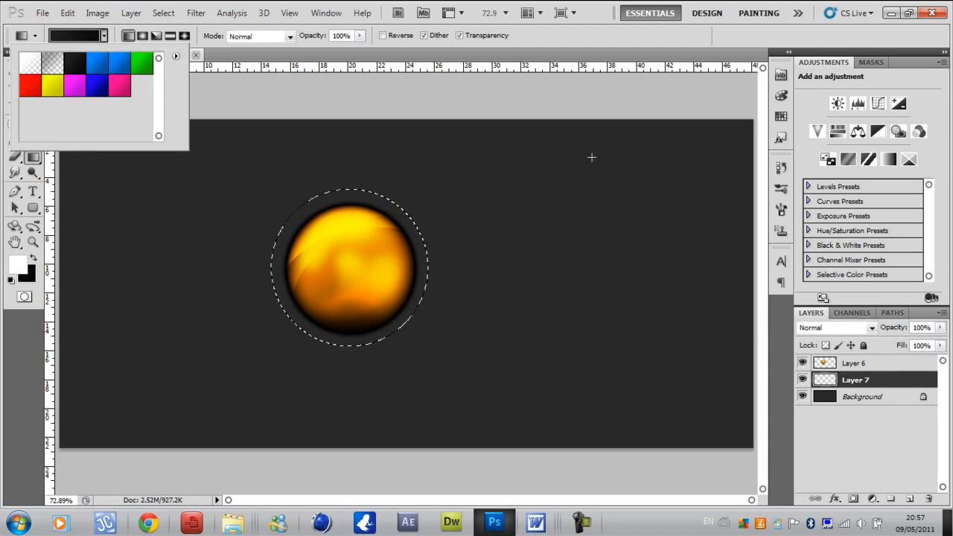
left_click(76, 35)
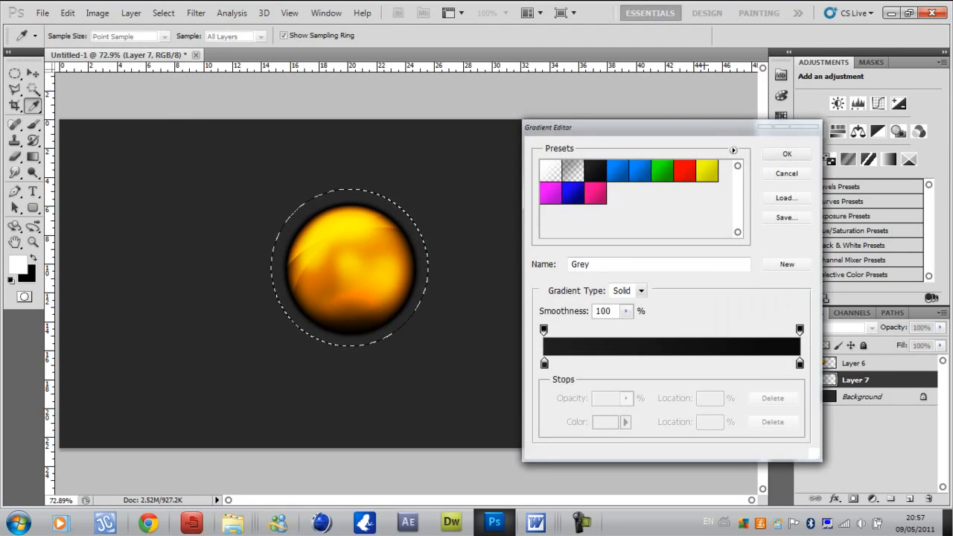
Set the gradient's starting colour stop to #4a4a4a and add a stop at 21% coloured #acacac.
left_click(544, 362)
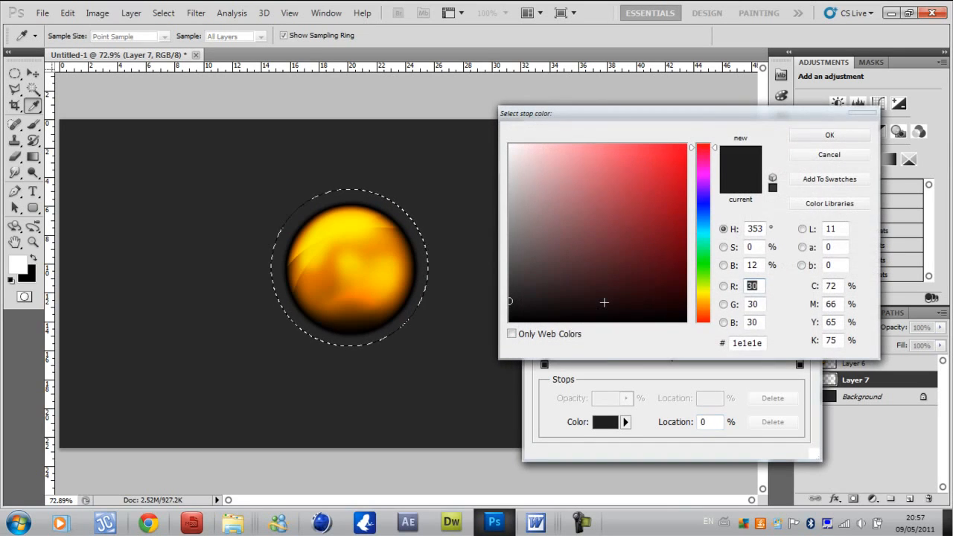
mouse_move(604, 300)
left_mouse_down()
mouse_move(509, 212)
mouse_move(510, 283)
mouse_move(43, 247)
left_mouse_up()
key("Return")
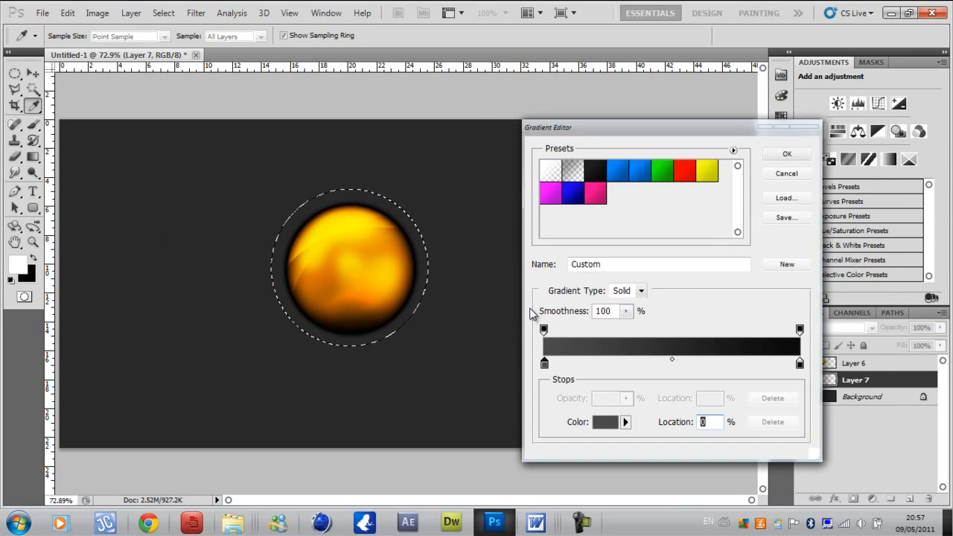
left_click(596, 363)
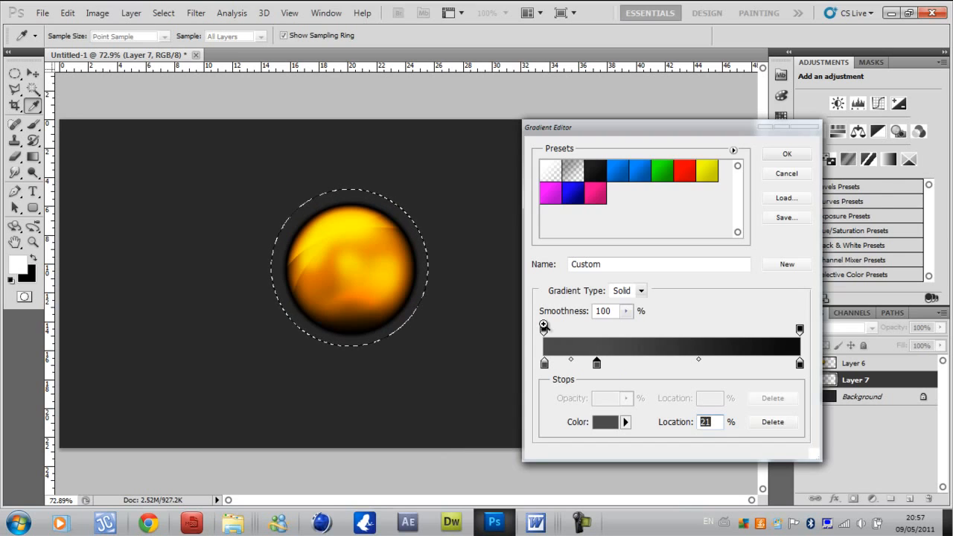
double_click(596, 364)
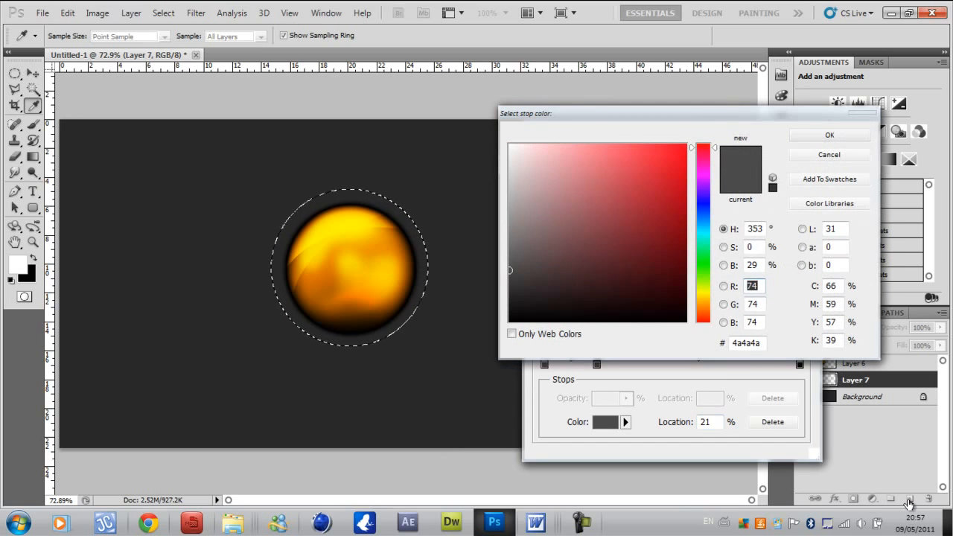
left_click_drag(123, 174, 32, 158)
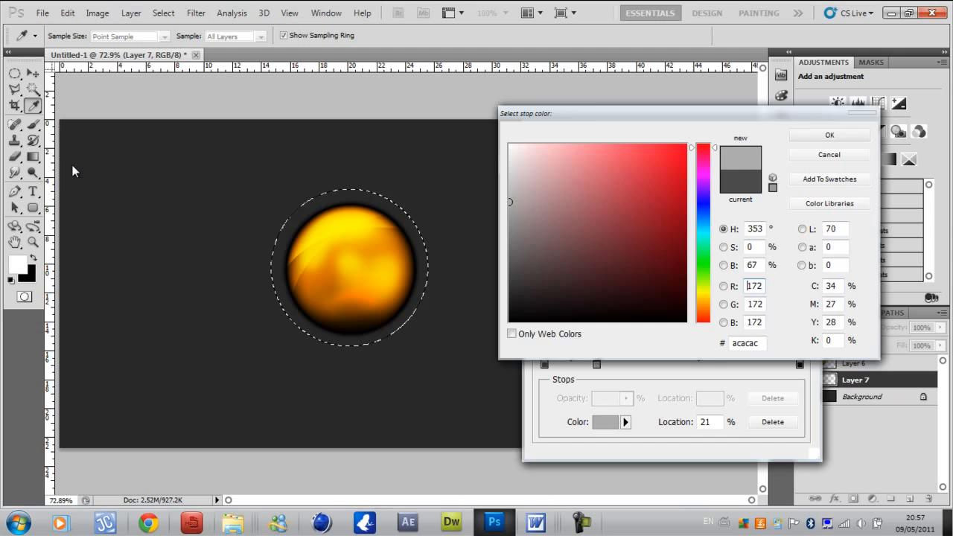
key("Return")
Add gradient colour stops at 42% in light grey #e2e2e2 and at 68% in dark grey #5f5f5f.
left_click(652, 363)
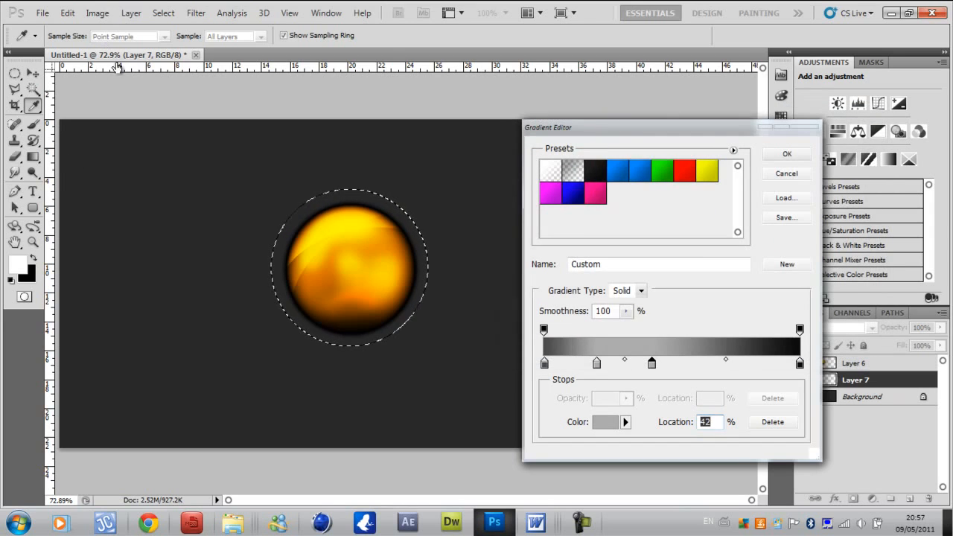
double_click(652, 364)
left_click_drag(511, 158, 510, 163)
key("Return")
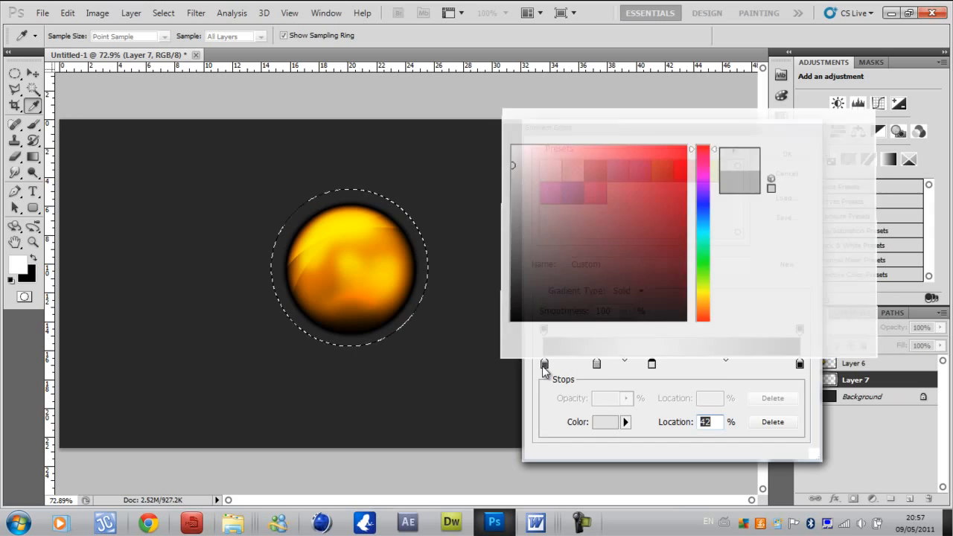
left_click(605, 421)
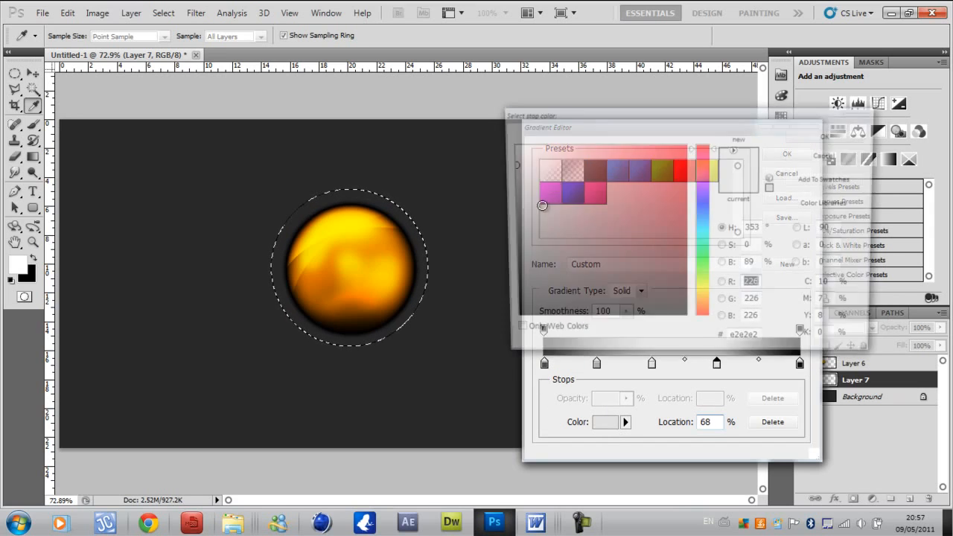
left_click(510, 211)
left_click_drag(489, 283, 490, 224)
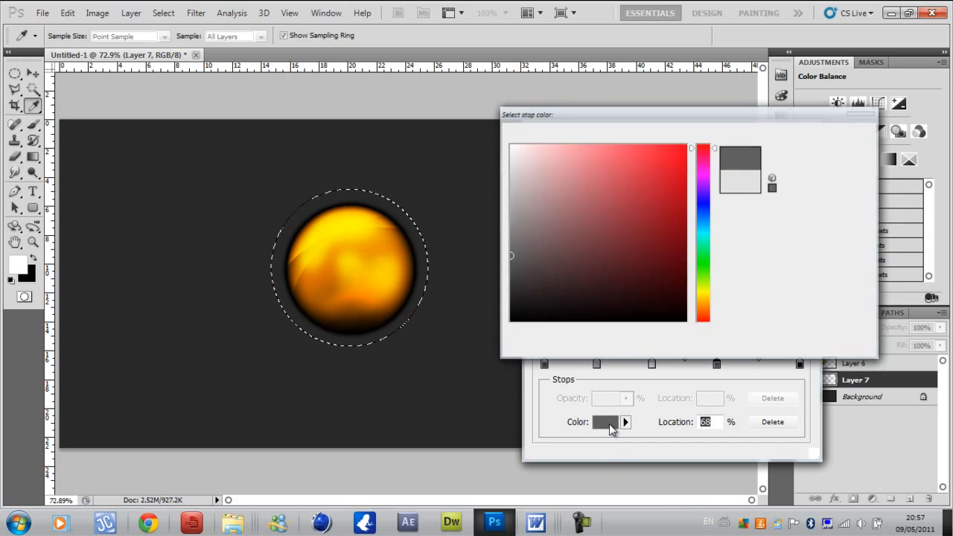
key("Return")
Add a light grey gradient colour stop, remove the black end stop and place the grey one at 100%.
left_click(793, 363)
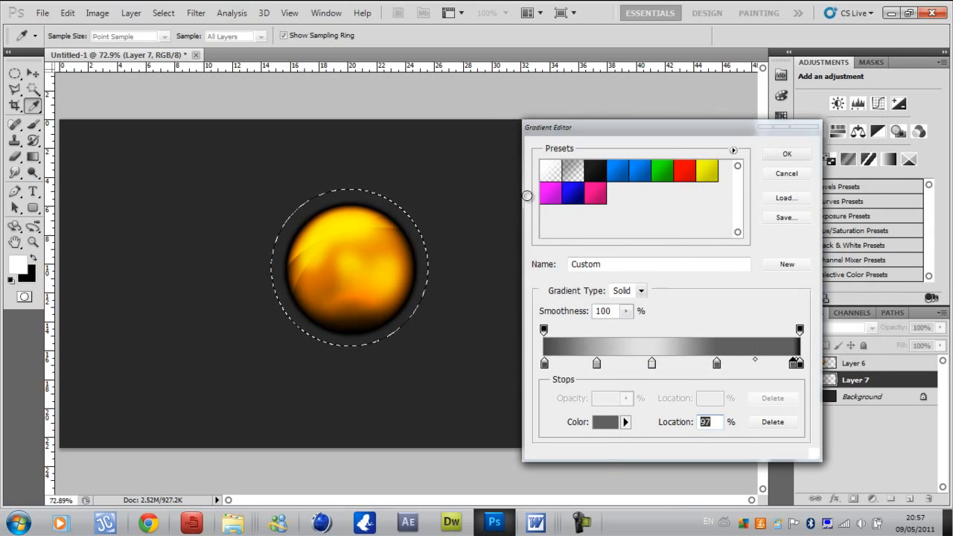
left_click_drag(507, 201, 507, 200)
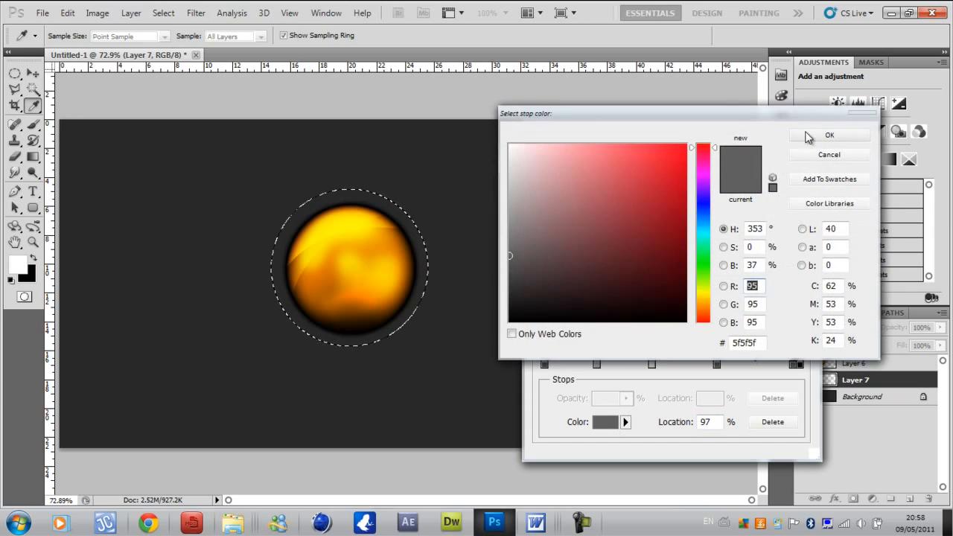
key("Return")
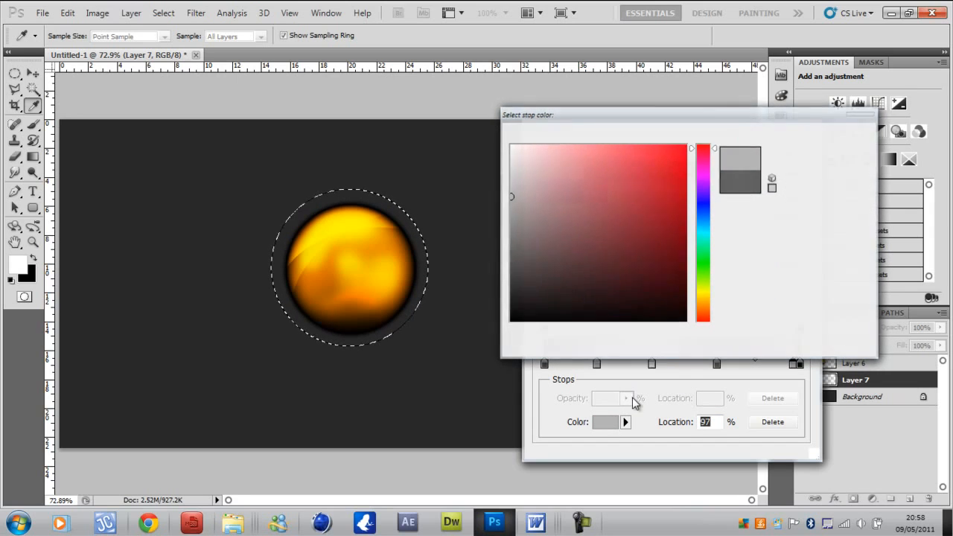
left_click_drag(800, 363, 789, 407)
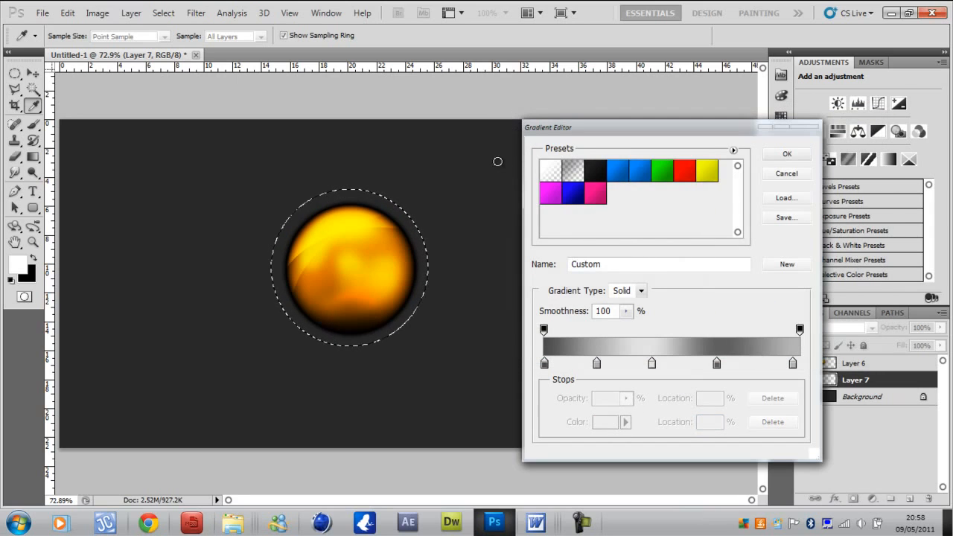
left_click_drag(793, 364, 803, 363)
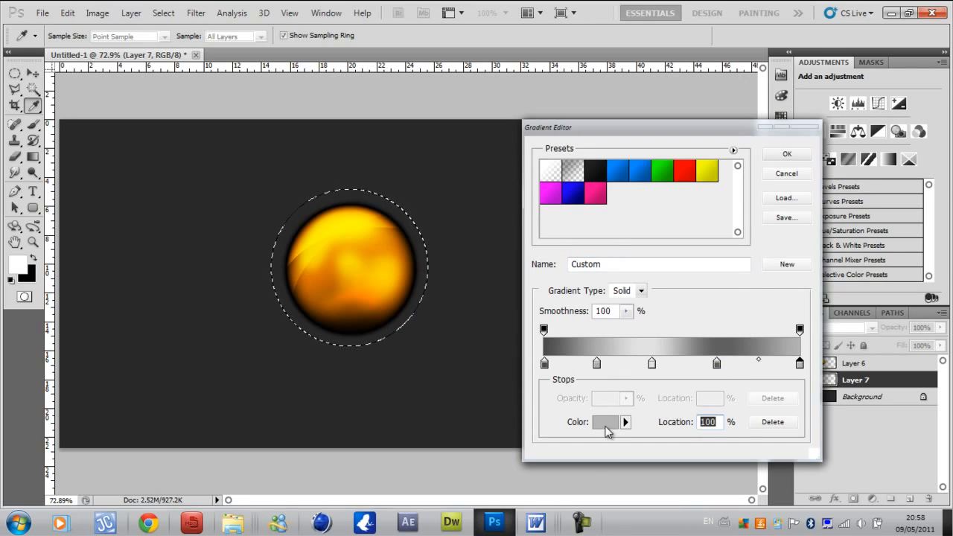
Add a gradient colour stop at 50% and set its colour to #f5f5f5.
left_click(672, 364)
left_click(676, 364)
key("Delete")
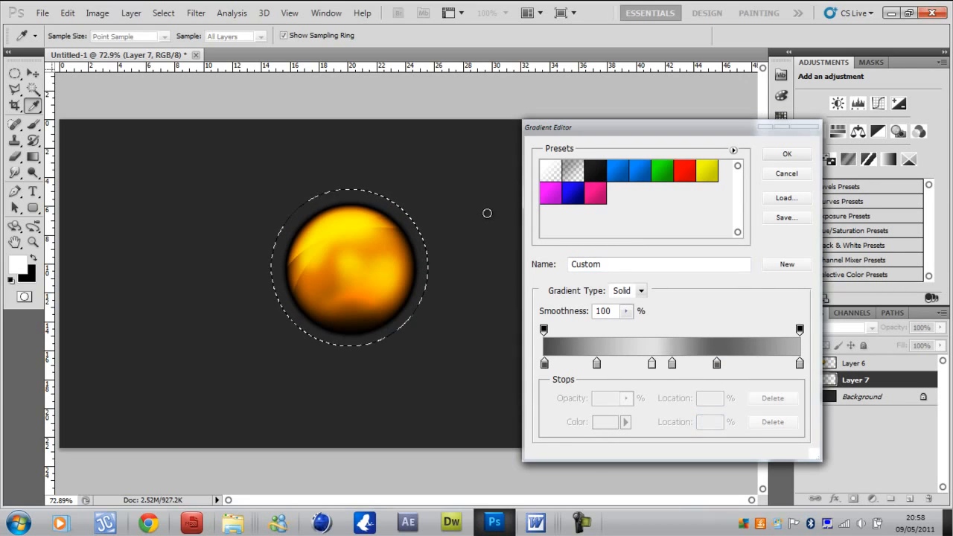
left_click(672, 364)
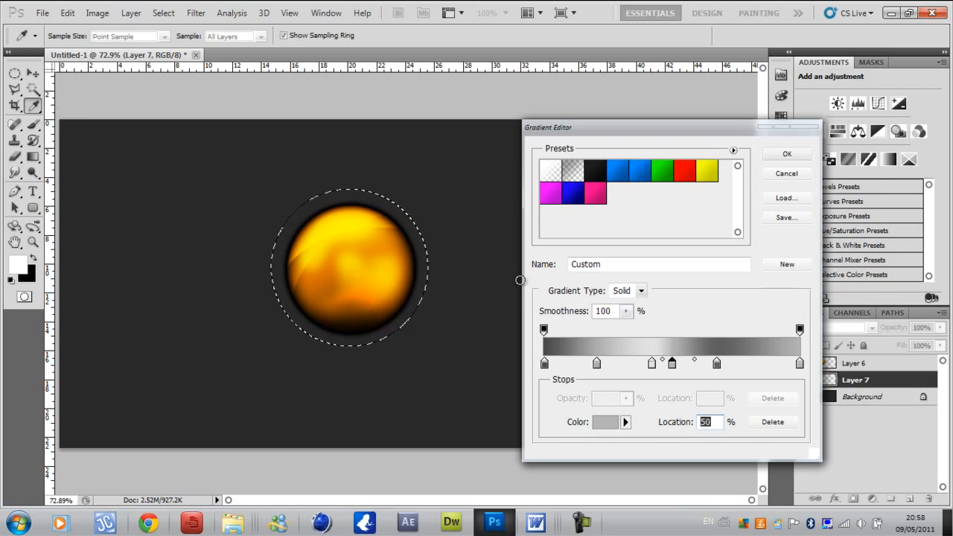
double_click(672, 364)
left_click_drag(514, 146, 510, 150)
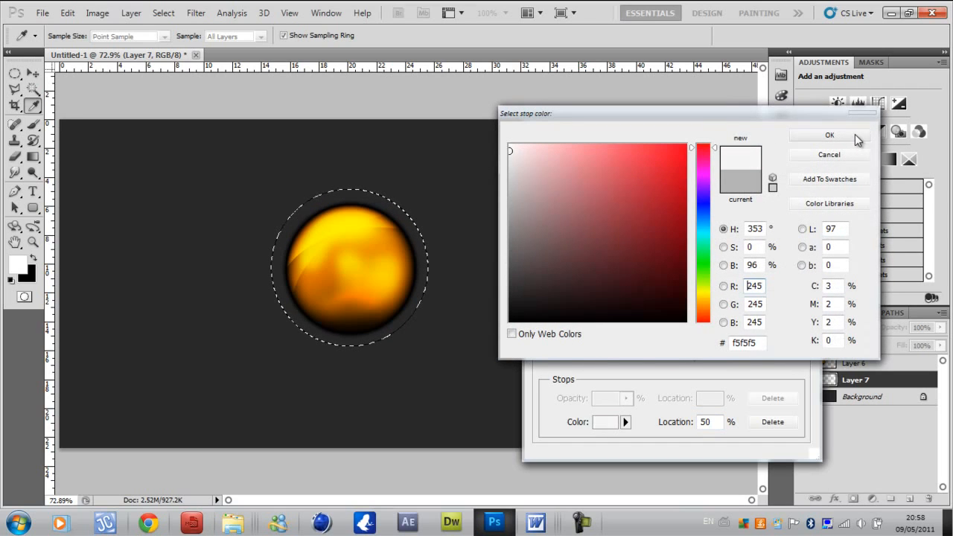
left_click(854, 136)
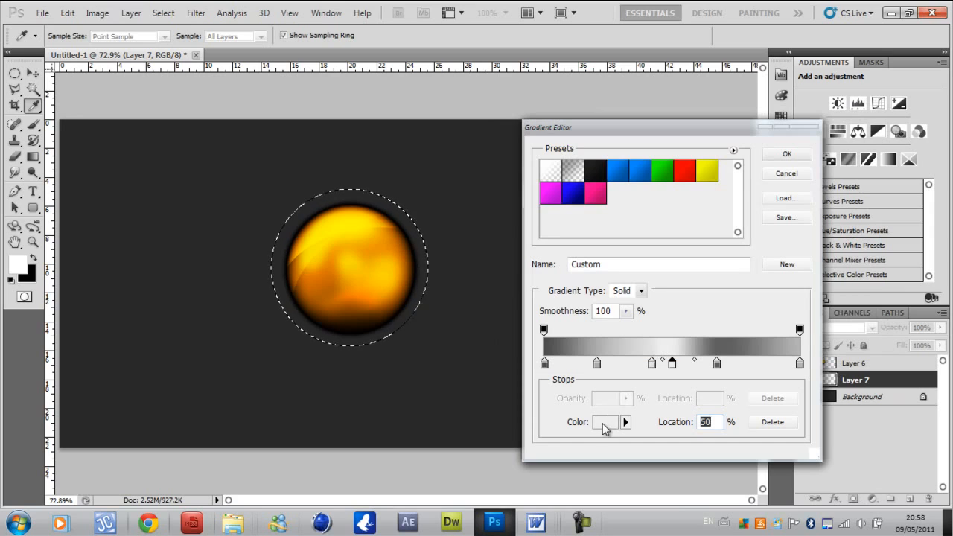
Accept the grey gradient, fill the circular selection around the orb with it vertically, and deselect.
key("Return")
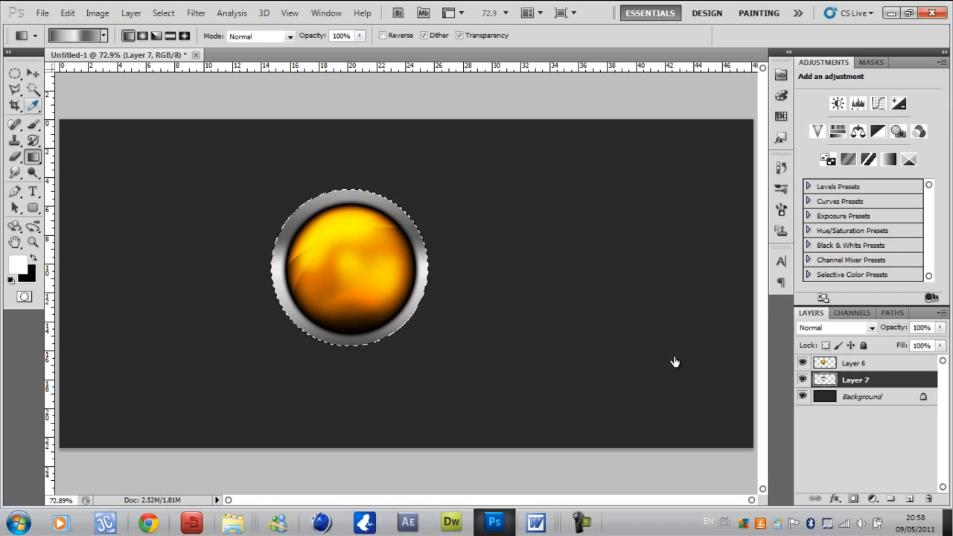
key("m")
key("ctrl+d")
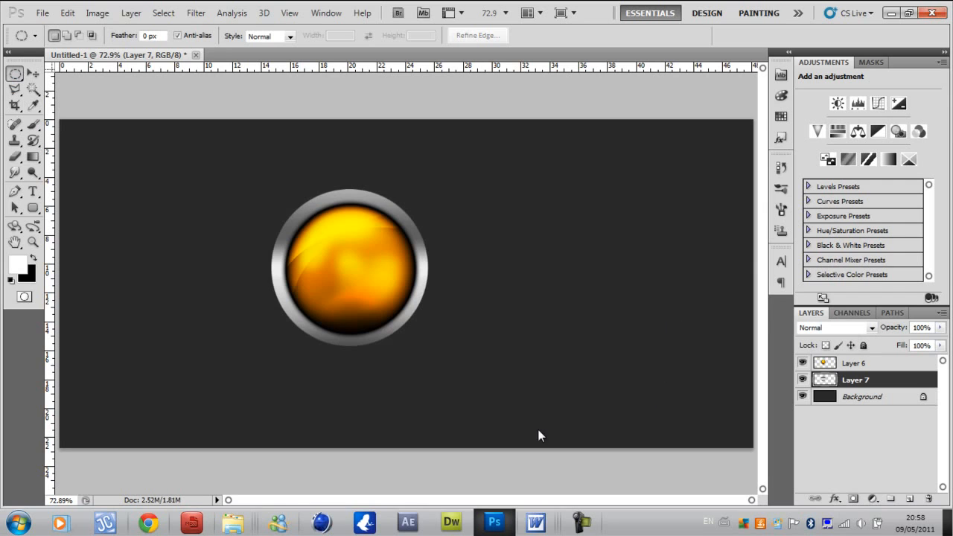
Add a Bevel and Emboss effect to the ring layer as a smooth inner bevel with a depth of 1000%.
right_click(871, 380)
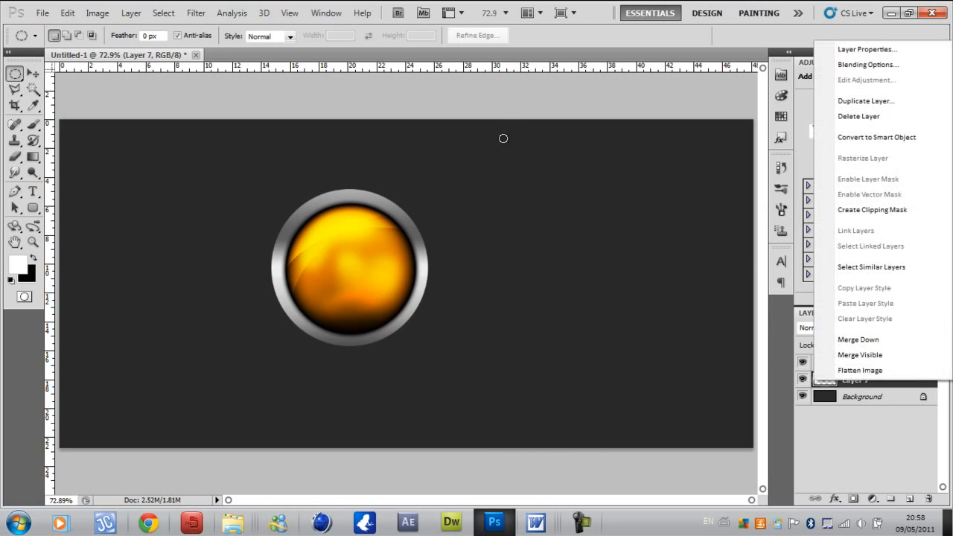
left_click(866, 64)
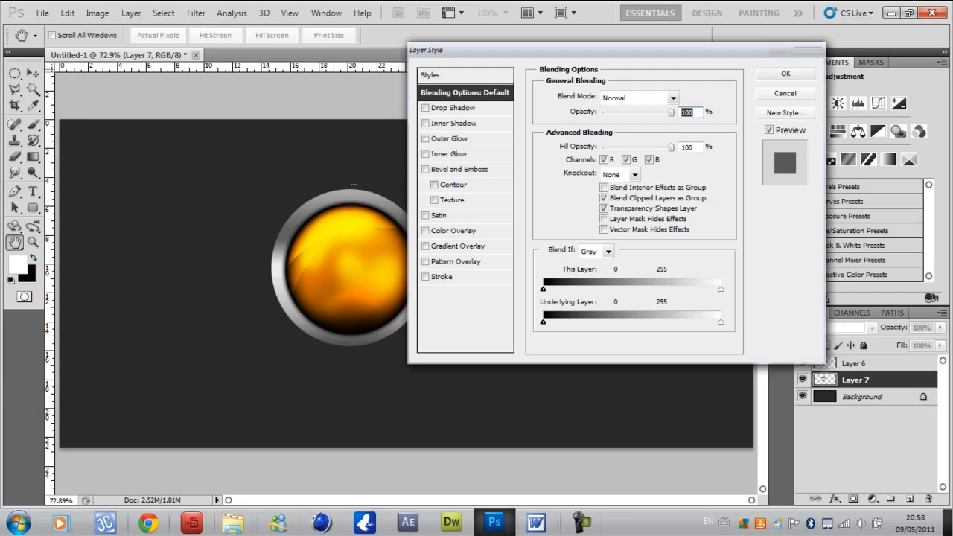
key("ctrl+5")
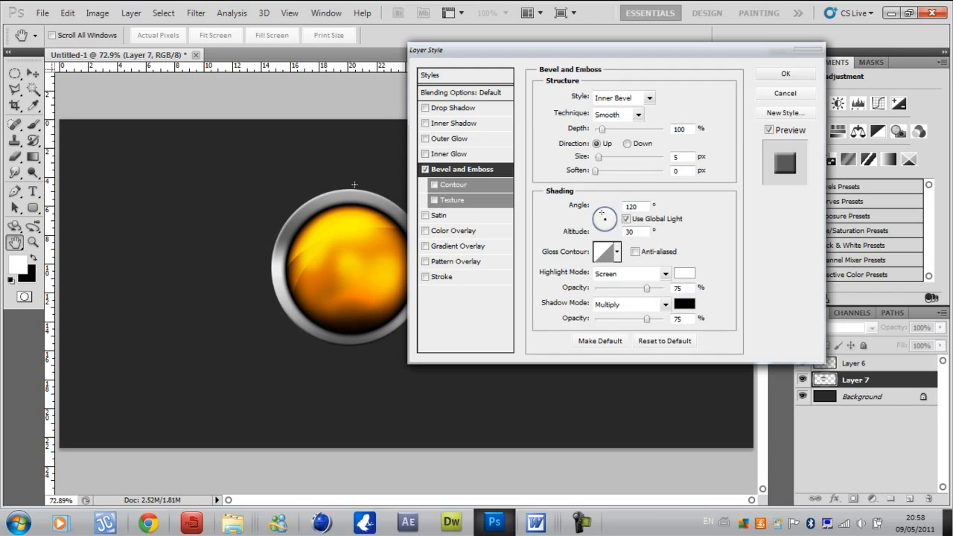
left_click(638, 114)
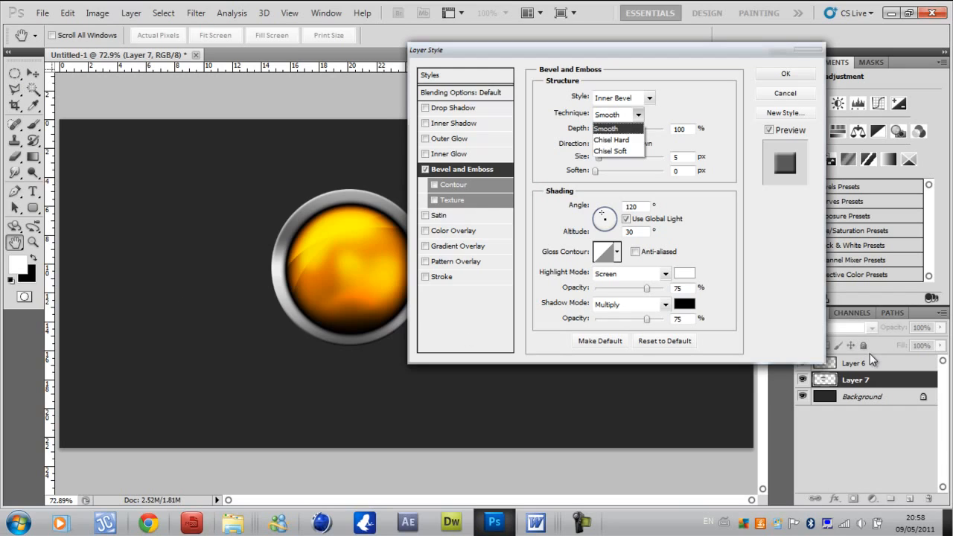
left_click(605, 129)
left_click_drag(602, 129, 649, 128)
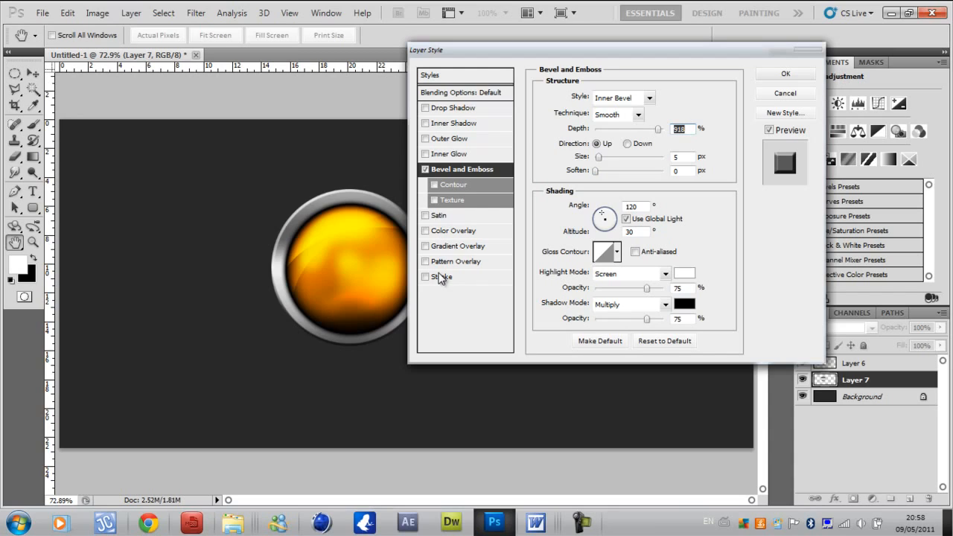
key("shift+Up")
key("shift+Up")
key("shift+Up")
key("shift+Up")
key("shift+Up")
key("shift+Up")
key("shift+Up")
key("shift+Up")
key("shift+Up")
Set the ring's bevel size to 21 px.
left_click_drag(598, 157, 605, 157)
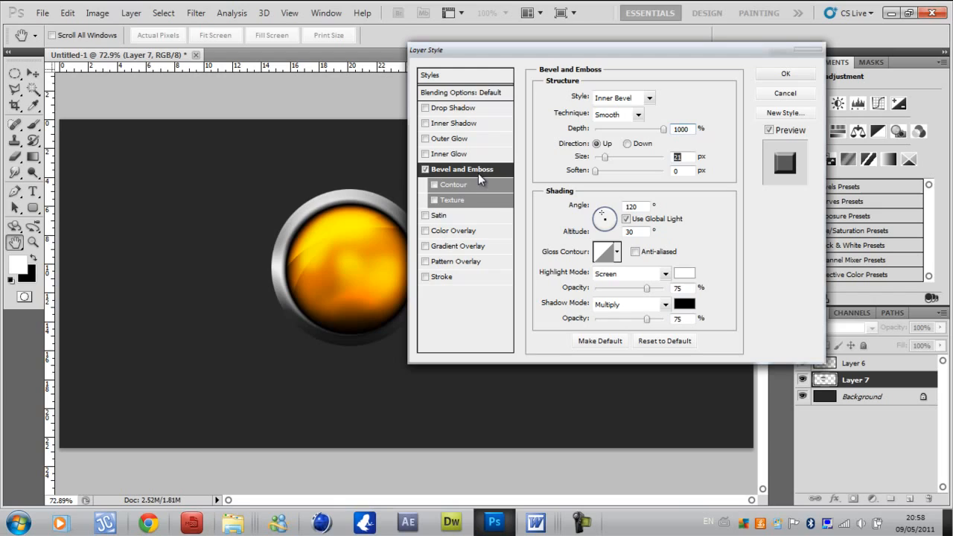
key("Down")
key("Down")
key("Down")
key("Down")
key("Down")
key("Down")
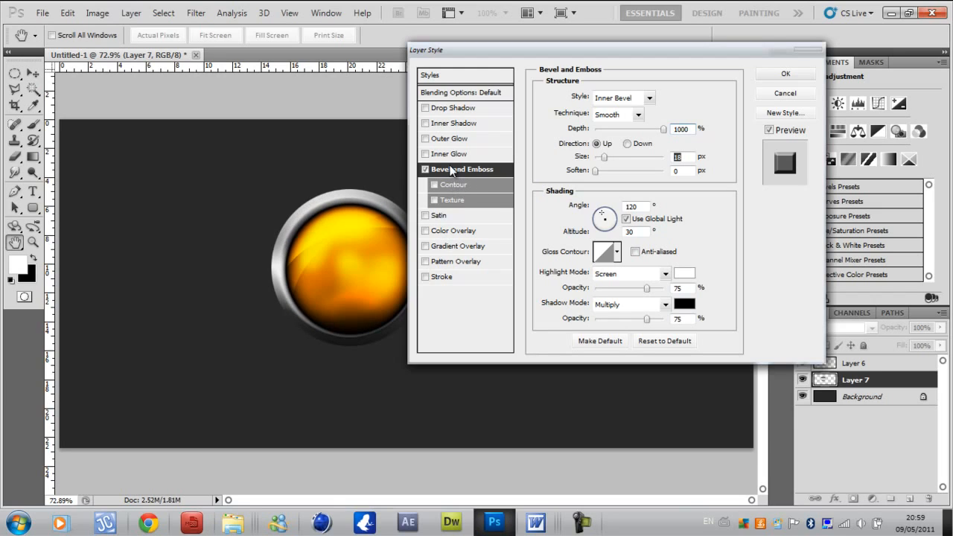
key("Up")
key("Up")
key("Up")
key("Up")
key("Up")
key("Up")
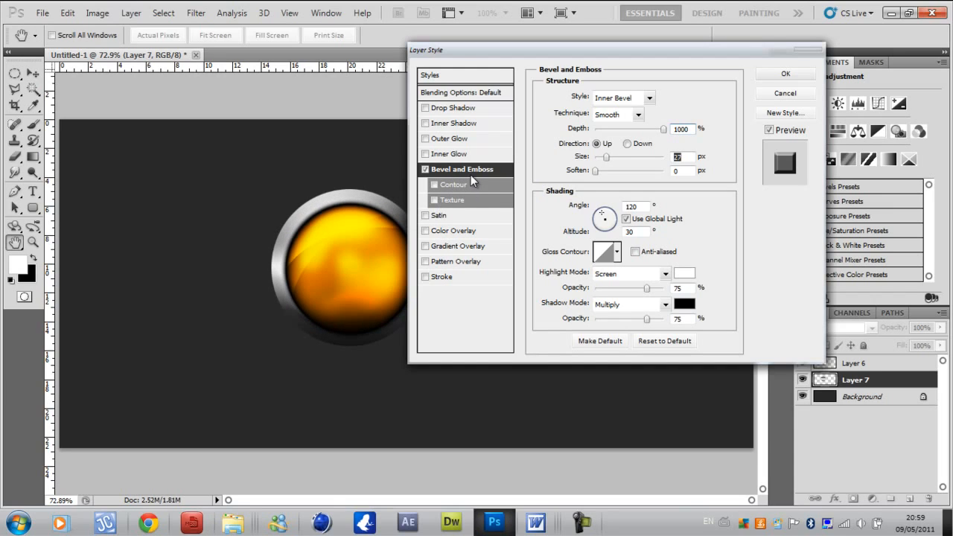
key("Down")
key("Down")
key("Down")
key("Down")
key("Down")
key("Down")
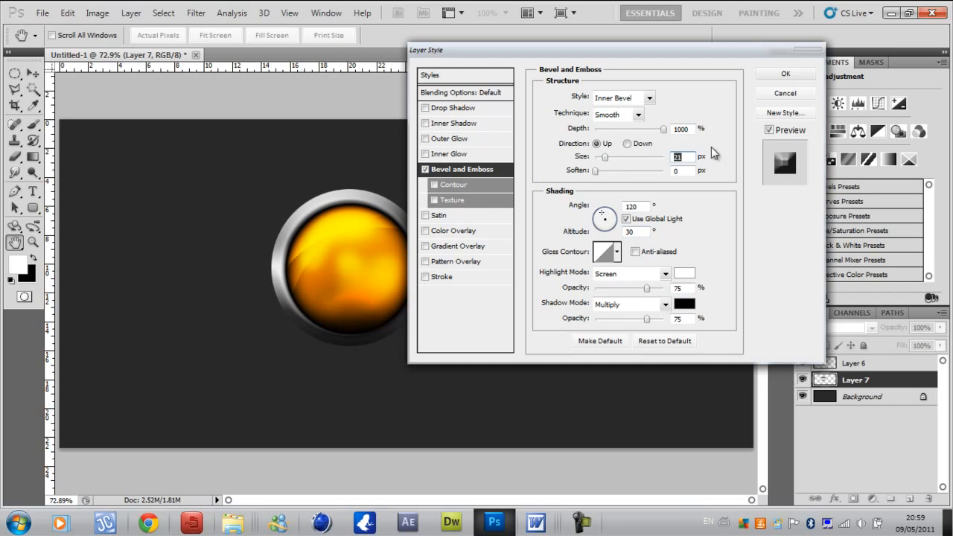
Choose the gloss contour with a single narrow peak for the ring's bevel and apply the layer style.
left_click(618, 252)
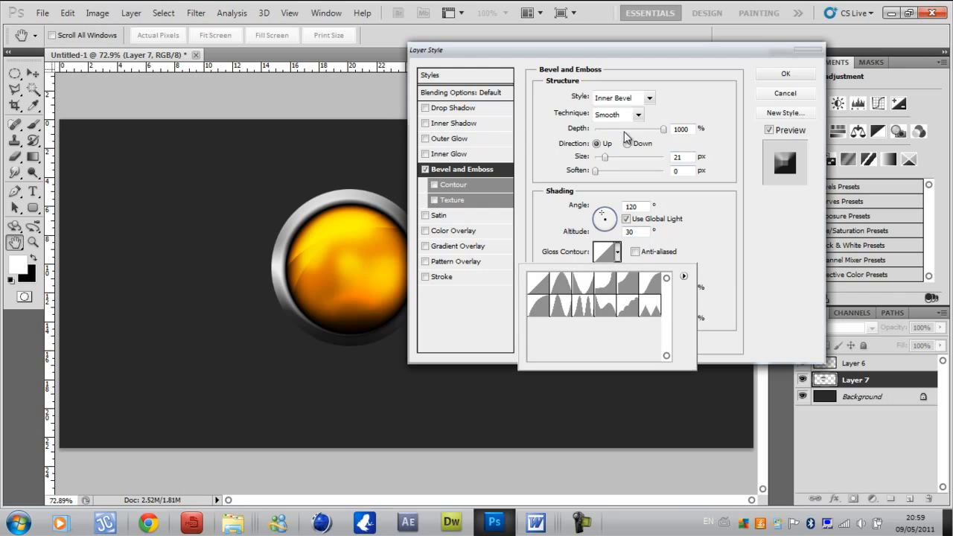
left_click(561, 305)
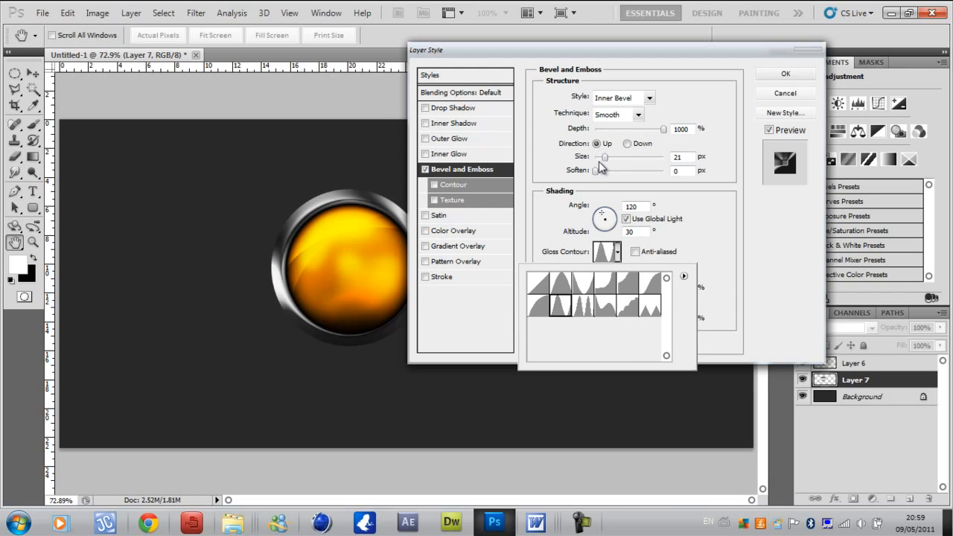
left_click(784, 74)
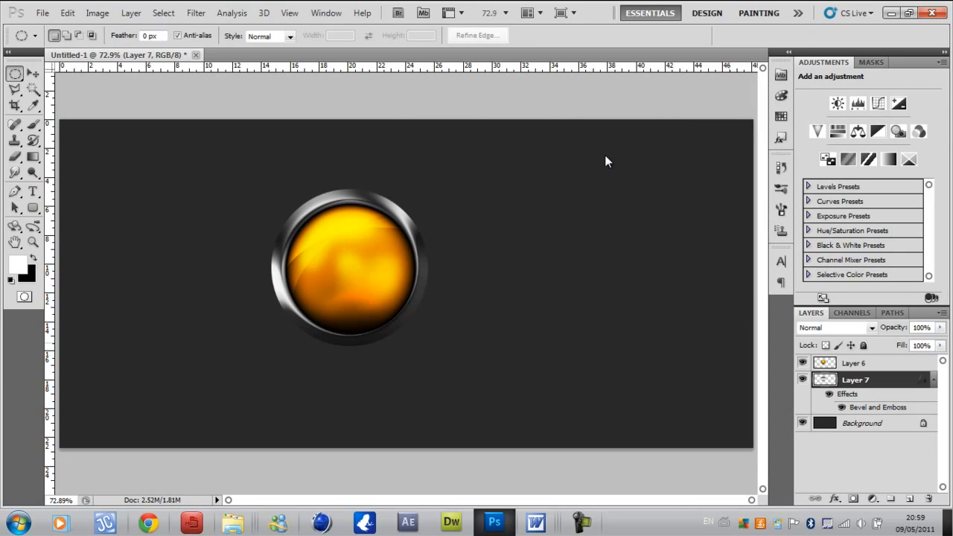
Nudge the metallic ring a few pixels right and down with the Move tool to align it around the orb.
key("v")
key("Right")
key("Right")
key("Right")
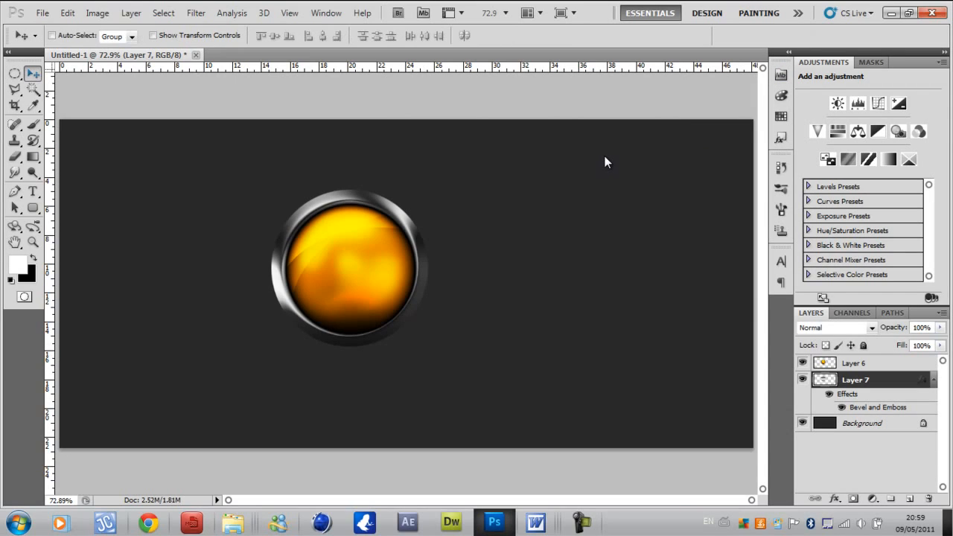
key("Right")
key("Down")
key("Down")
key("Down")
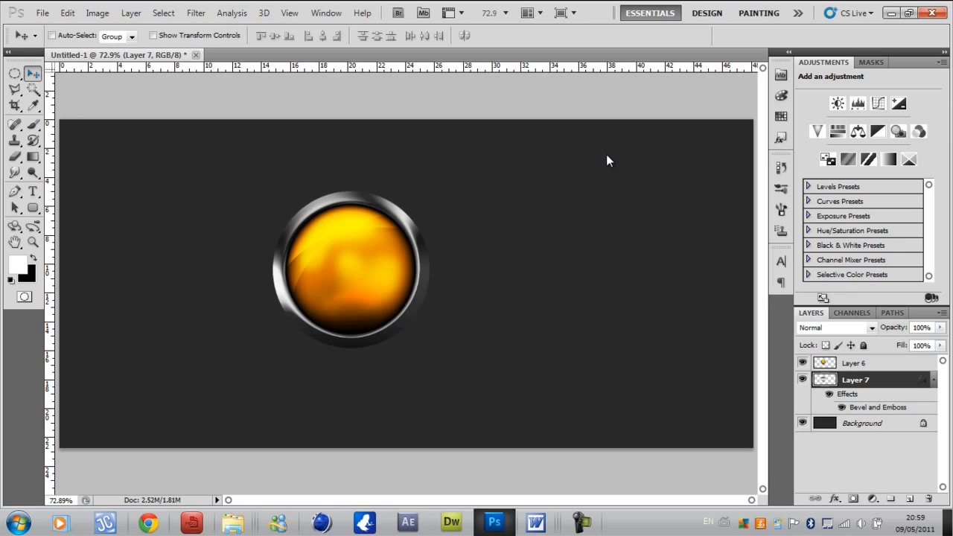
key("Left")
key("Up")
key("Right")
key("Down")
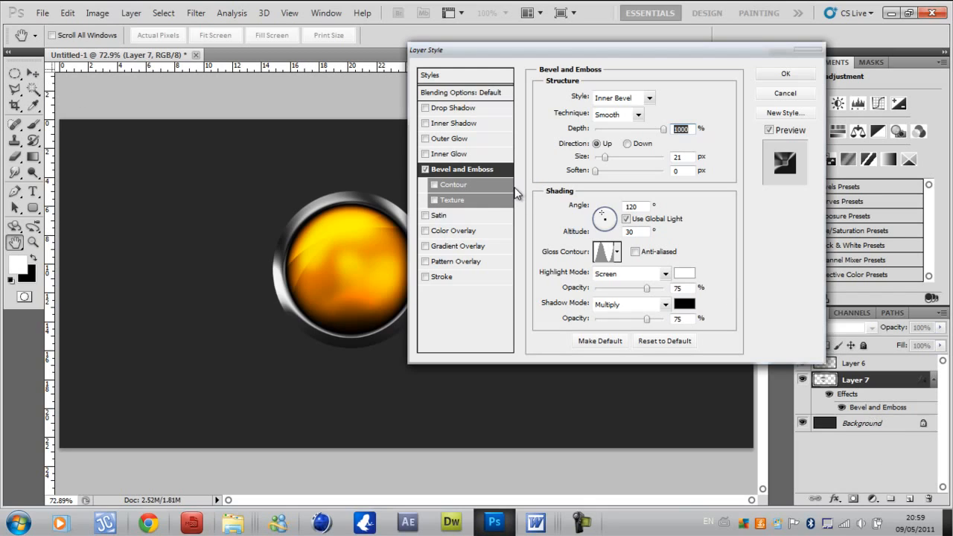
Review the ring's Bevel and Emboss settings and the available gloss contours, and close the layer style.
left_click(617, 252)
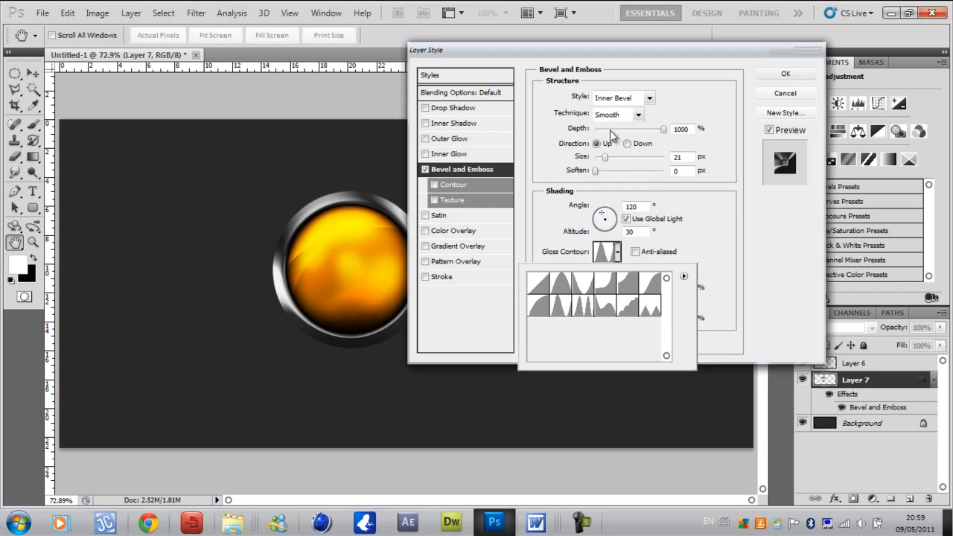
left_click(628, 139)
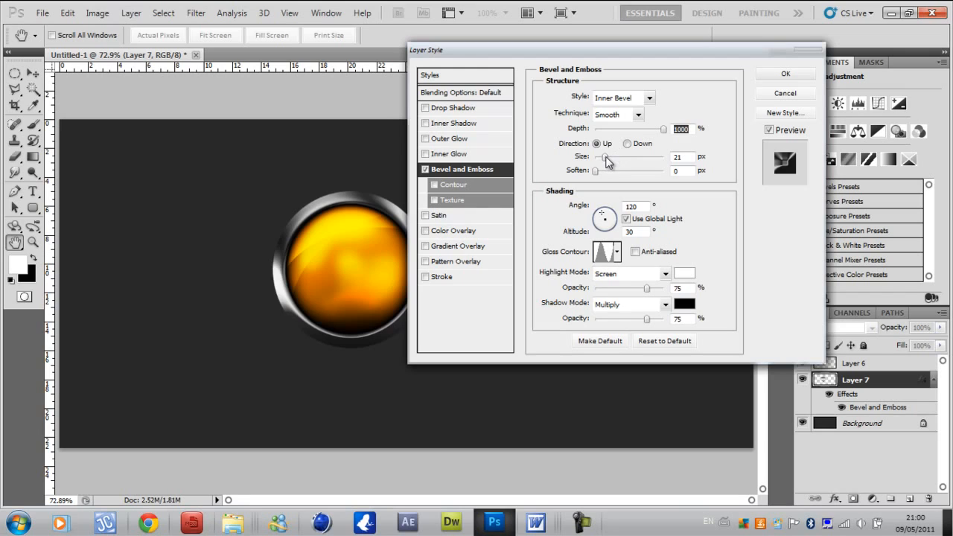
left_click(785, 74)
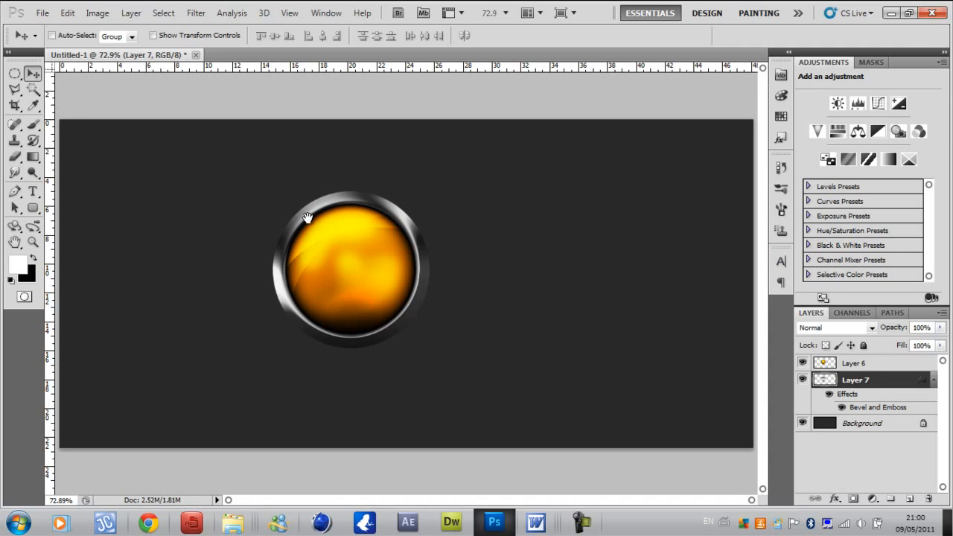
Add an Outer Glow to the ring layer in black with Normal blend mode and a size of 54 px.
right_click(871, 380)
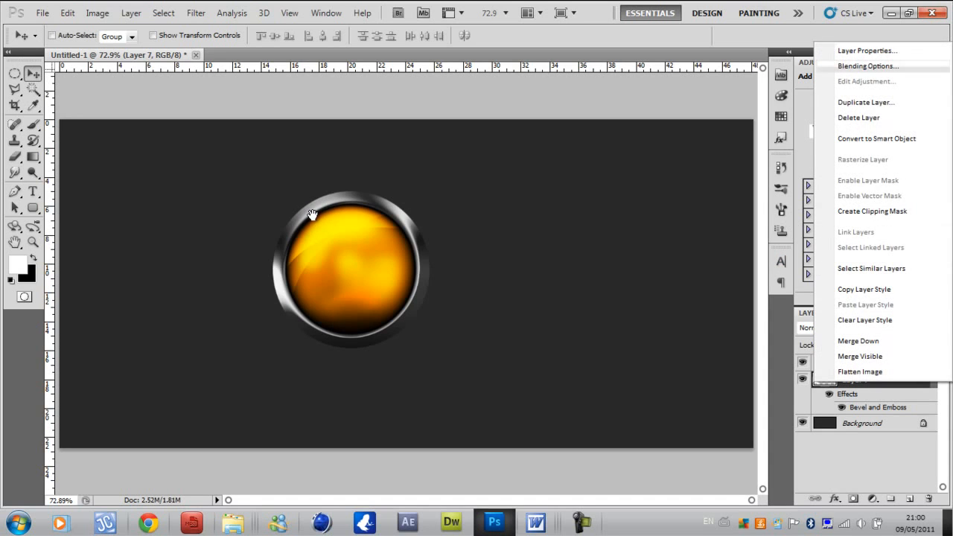
left_click(868, 65)
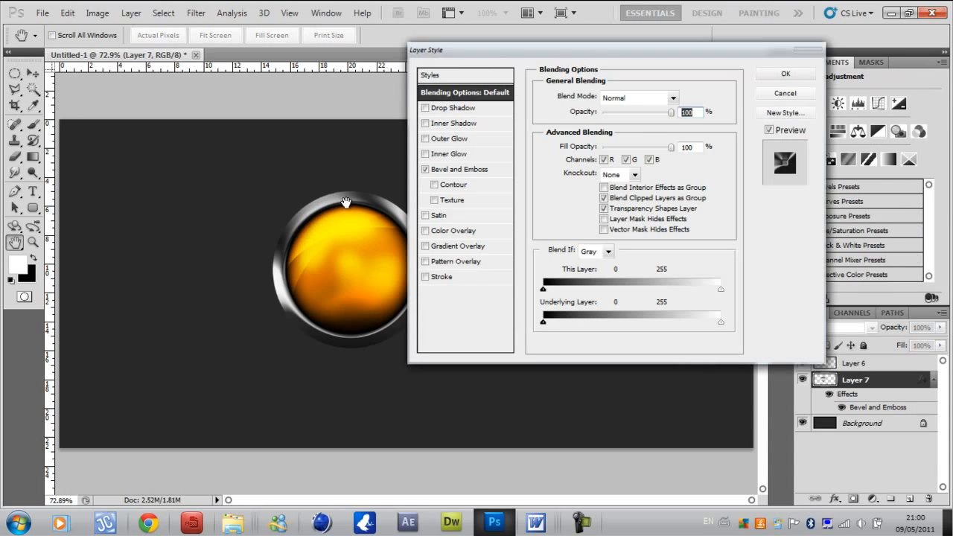
left_click(449, 139)
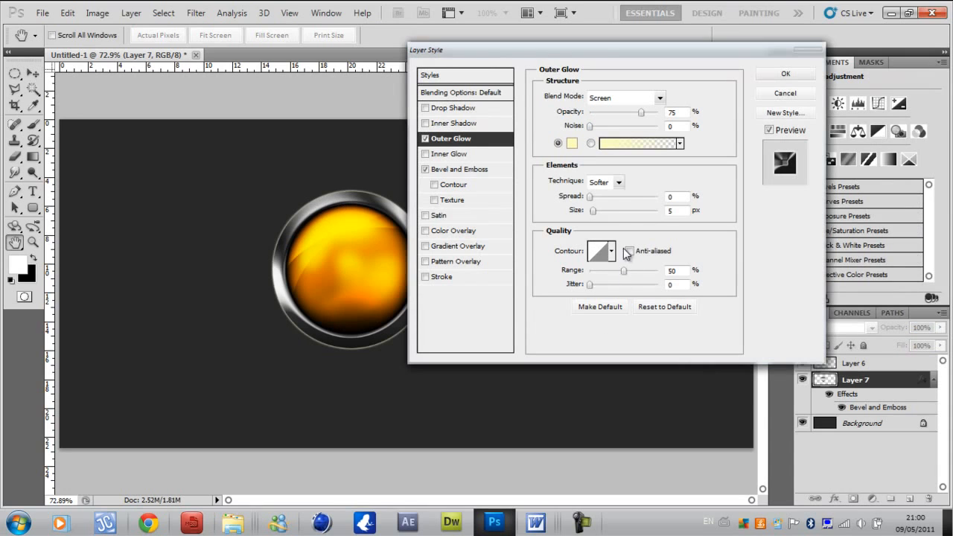
left_click(625, 98)
left_click(605, 109)
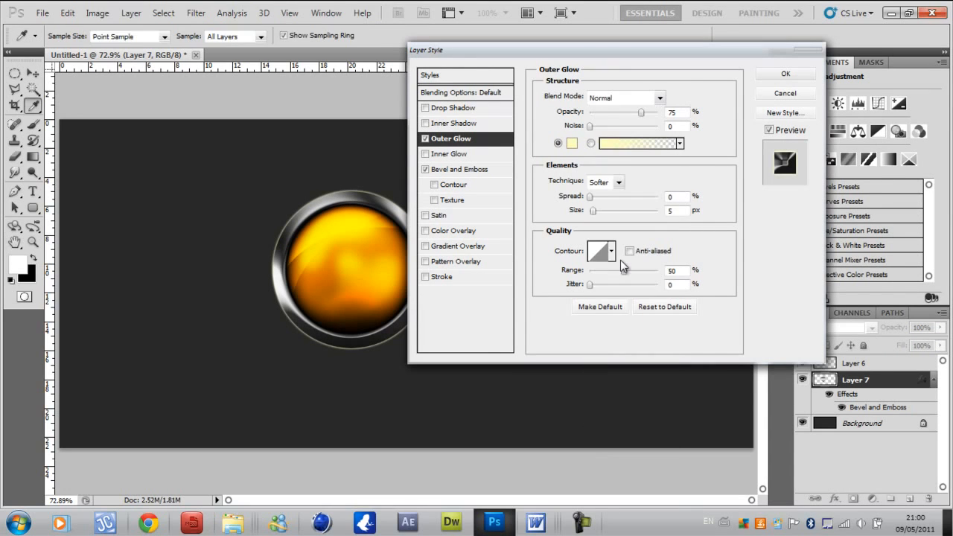
left_click(571, 143)
left_click(566, 319)
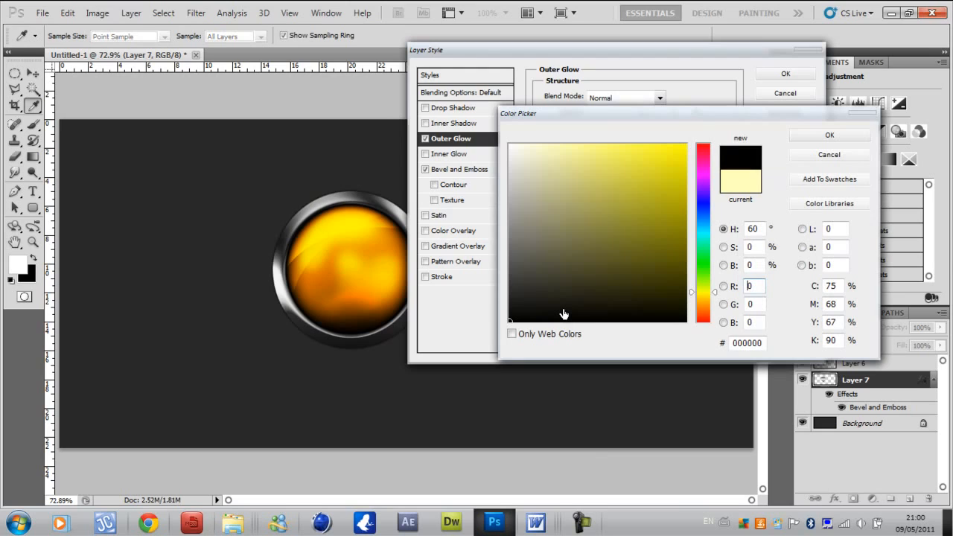
key("Return")
left_click_drag(593, 212, 606, 212)
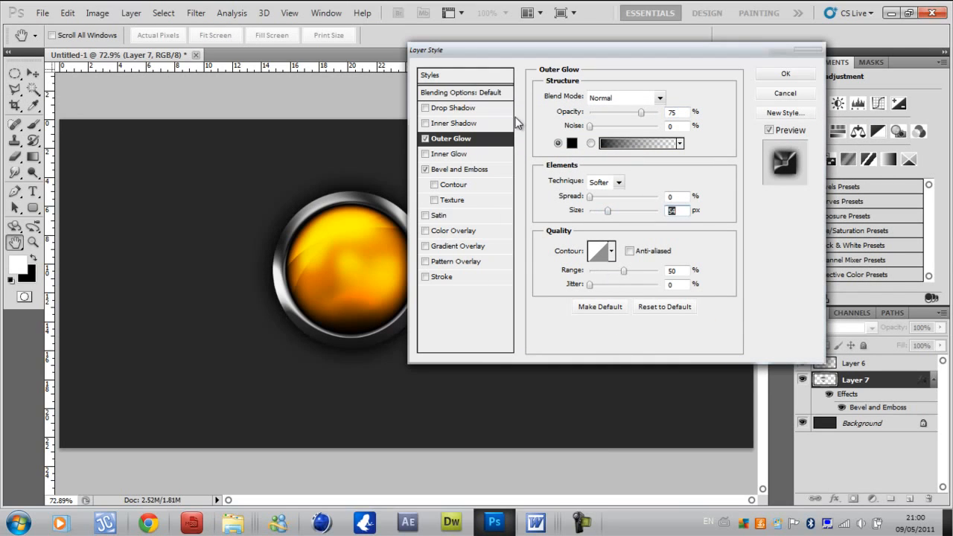
Apply the outer glow, then load the ring's outline as a selection on a new layer directly above the ring layer.
key("Return")
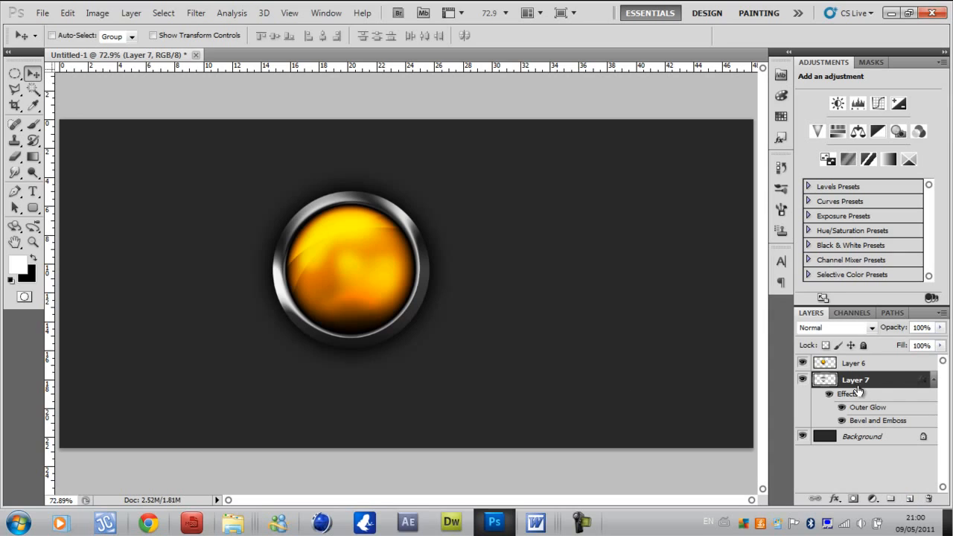
left_click(825, 379, "ctrl")
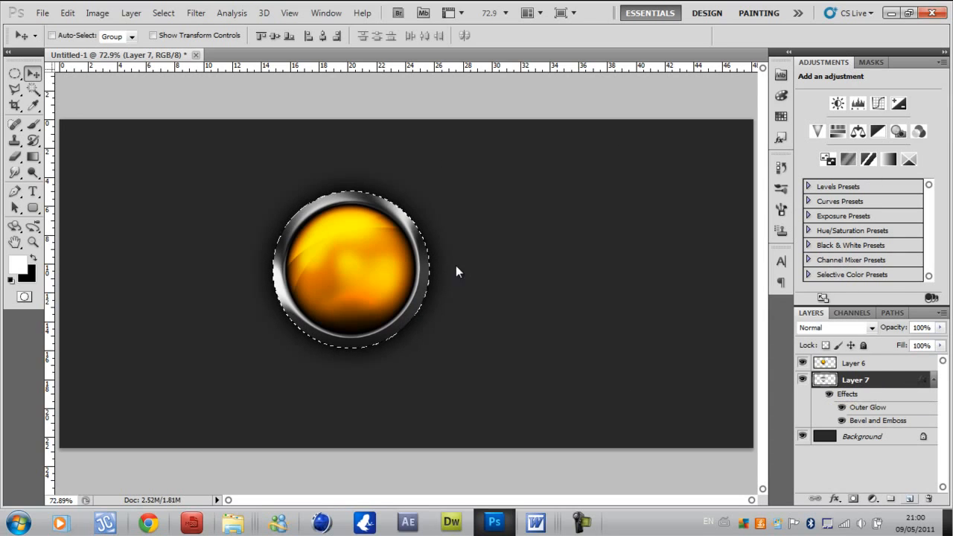
key("ctrl+shift+alt+n")
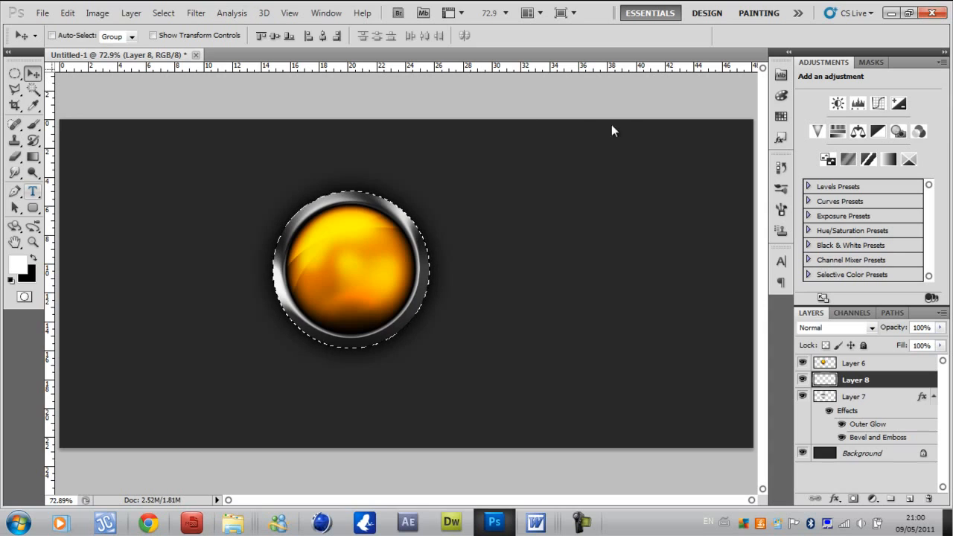
Set the foreground colour to mid grey, 7f7f7f.
key("x")
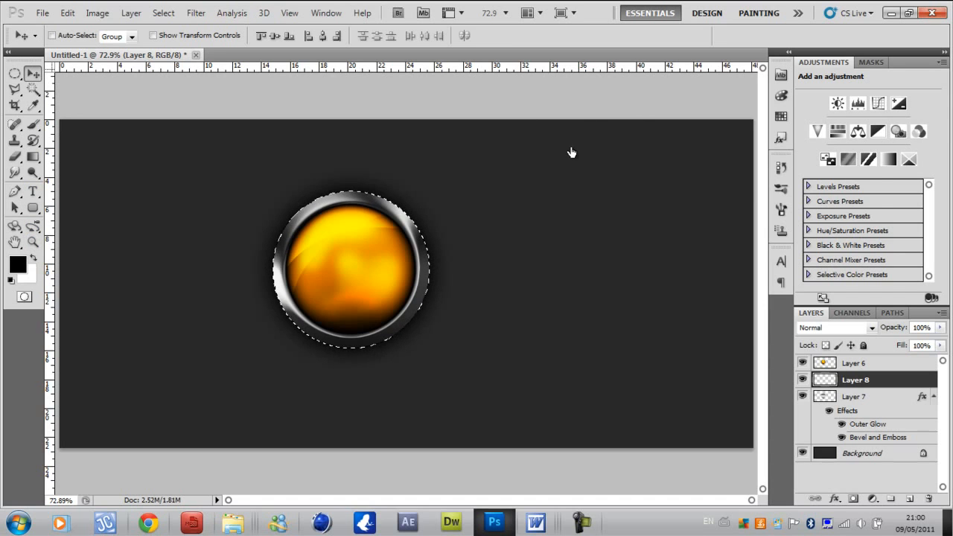
key("n")
left_click_drag(538, 234, 508, 233)
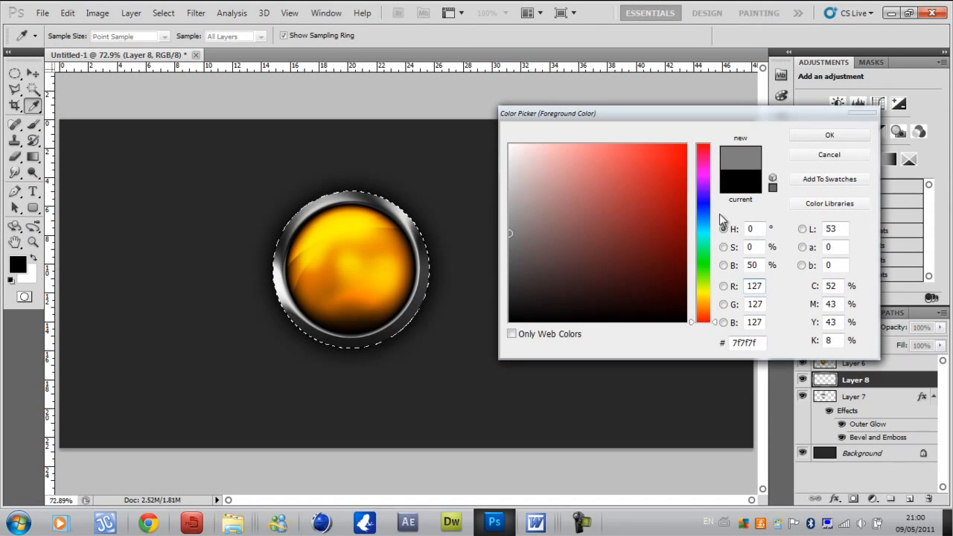
key("Return")
Fill the circular selection on the new layer with the mid-grey foreground colour using the Paint Bucket tool.
key("v")
key("ctrl+d")
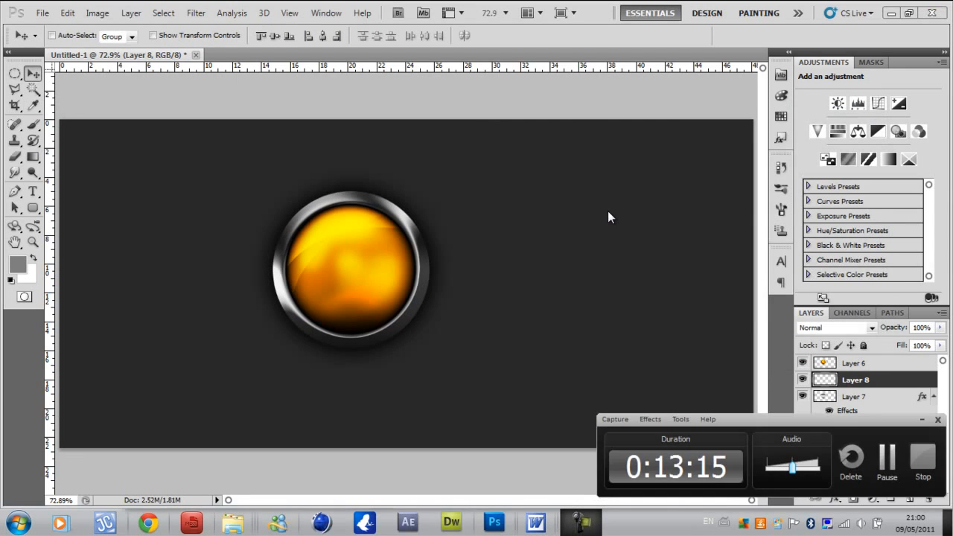
key("g")
key("ctrl+shift+d")
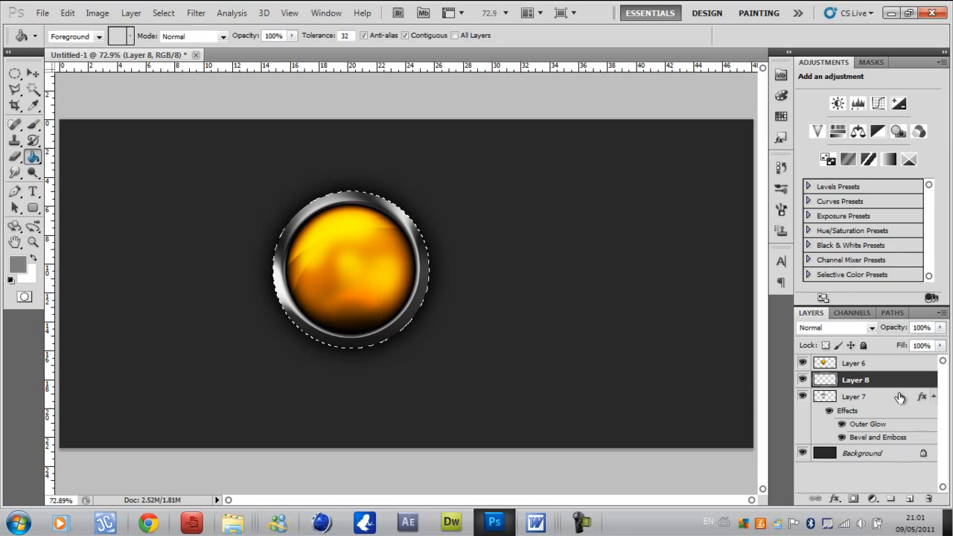
right_click(33, 172)
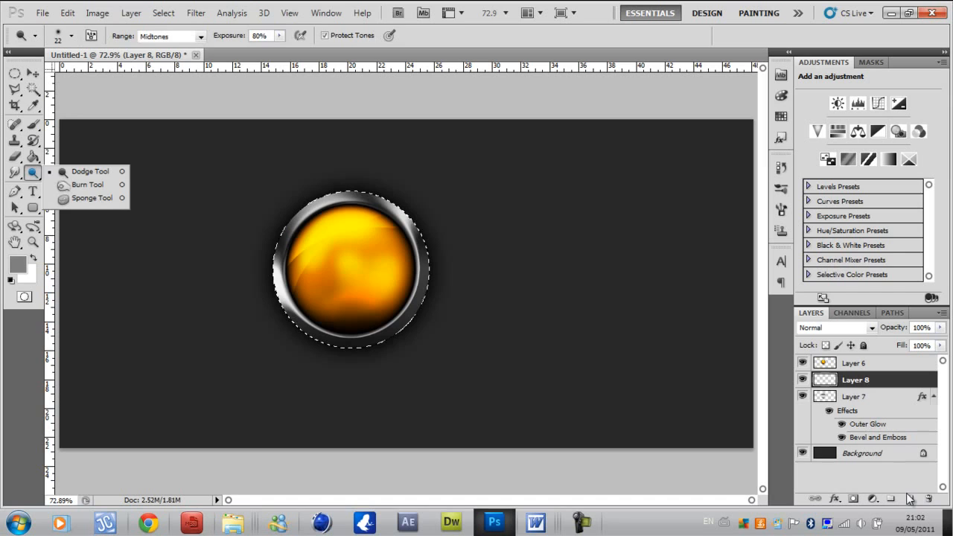
right_click(34, 158)
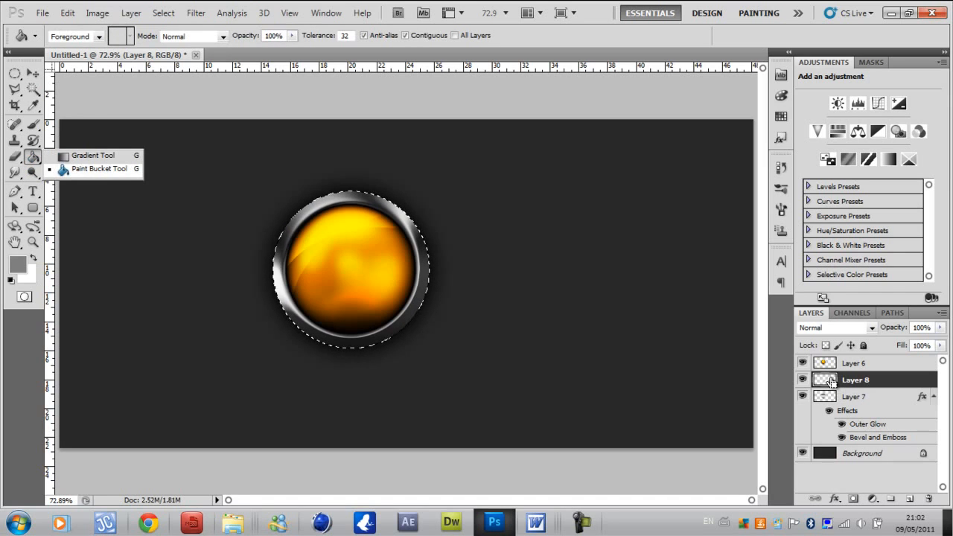
left_click(98, 169)
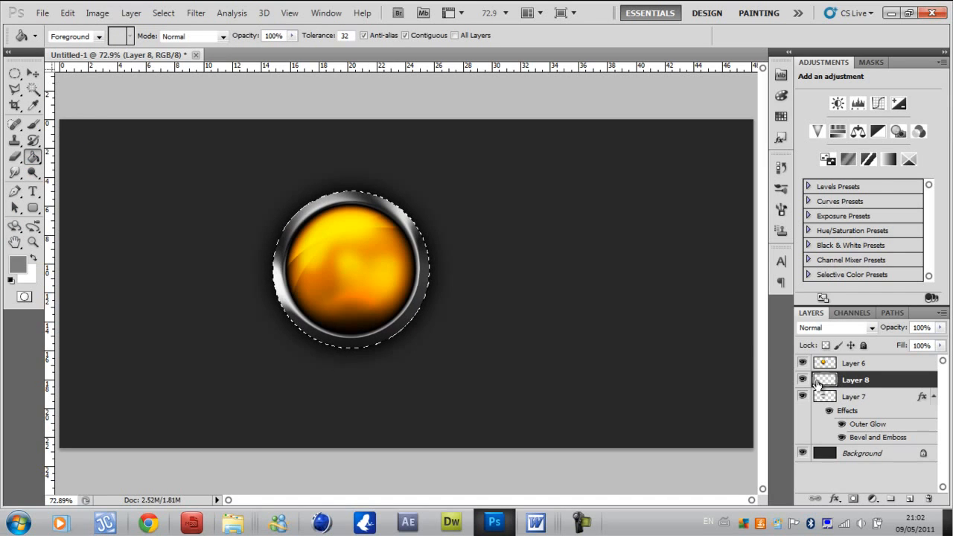
left_click(18, 265)
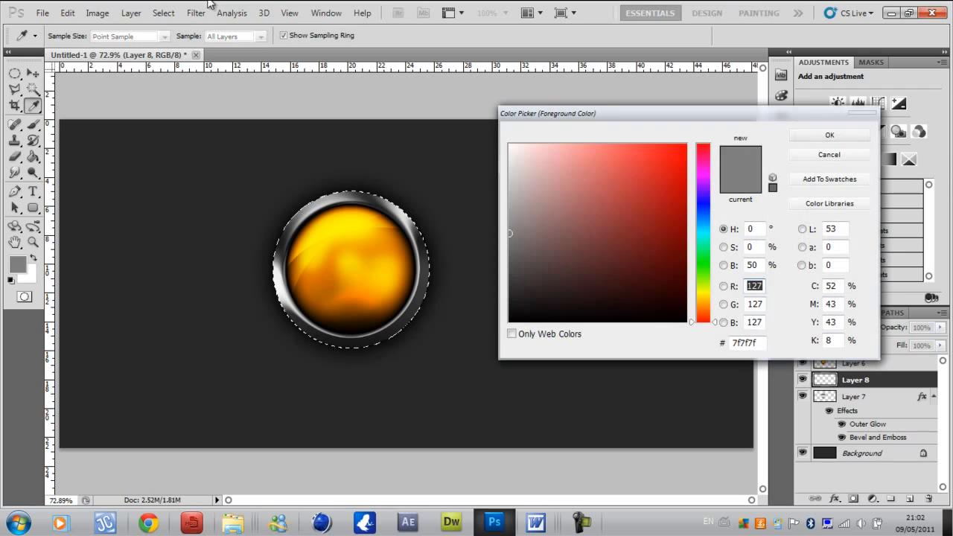
key("Return")
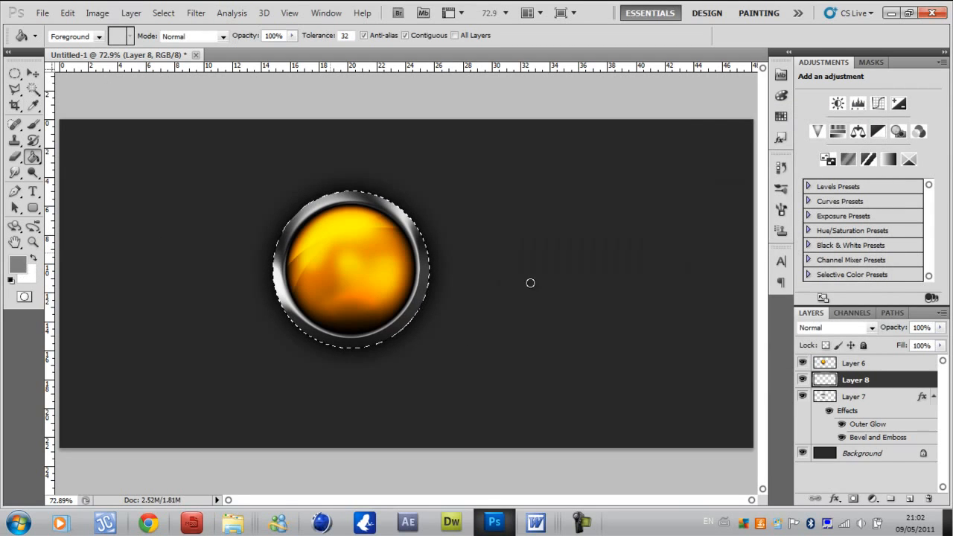
left_click(421, 237)
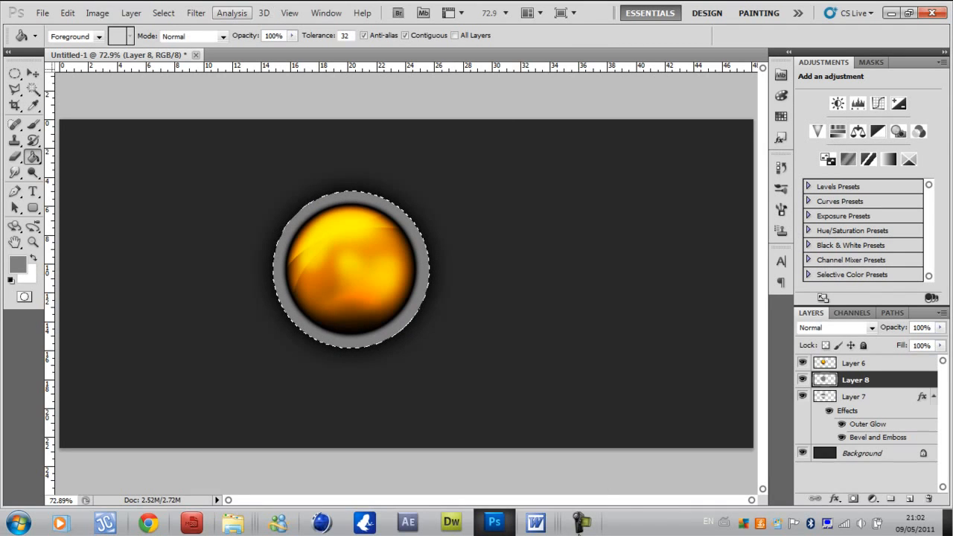
Fill the circular selection on the new layer with a near-black grey and deselect it.
left_click(17, 265)
left_click_drag(527, 265, 510, 307)
left_click(830, 135)
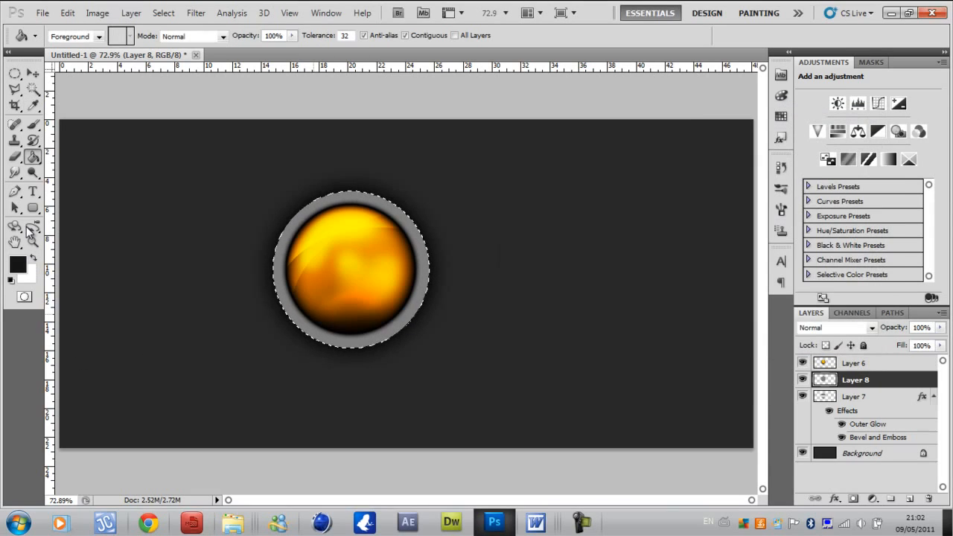
left_click(422, 261)
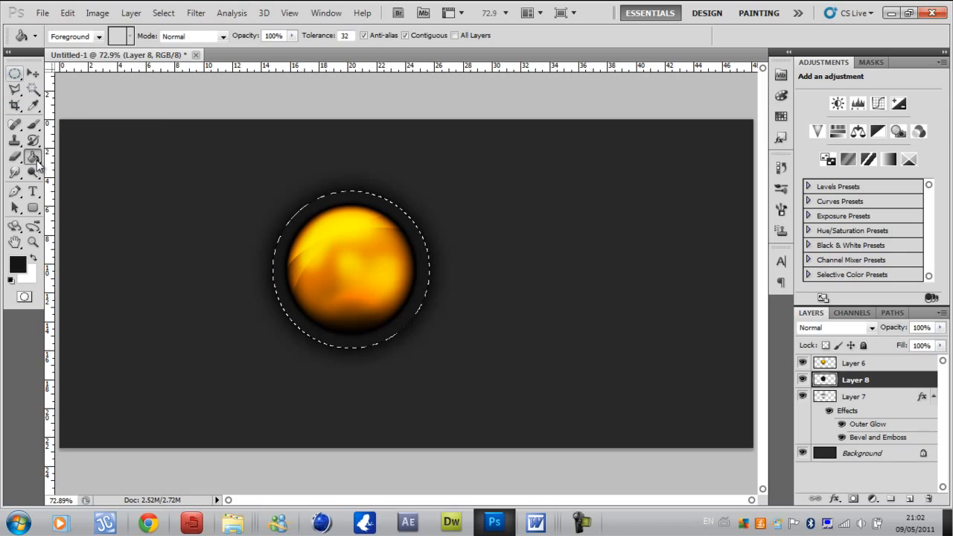
left_click(14, 73)
left_click(82, 83)
left_click(57, 175)
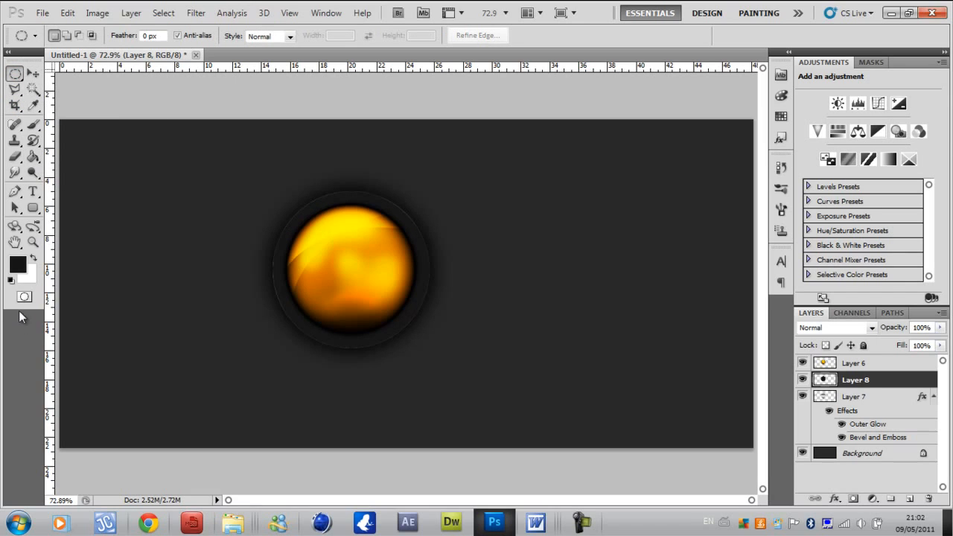
Add uniform monochromatic noise of 16.57% to the near-black circle with the Add Noise filter.
left_click(196, 12)
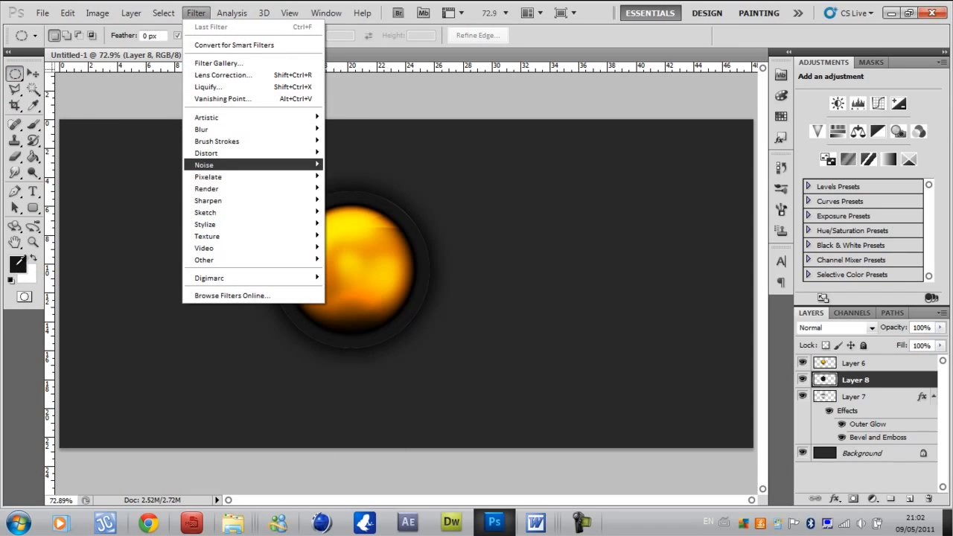
mouse_move(253, 165)
left_click(352, 164)
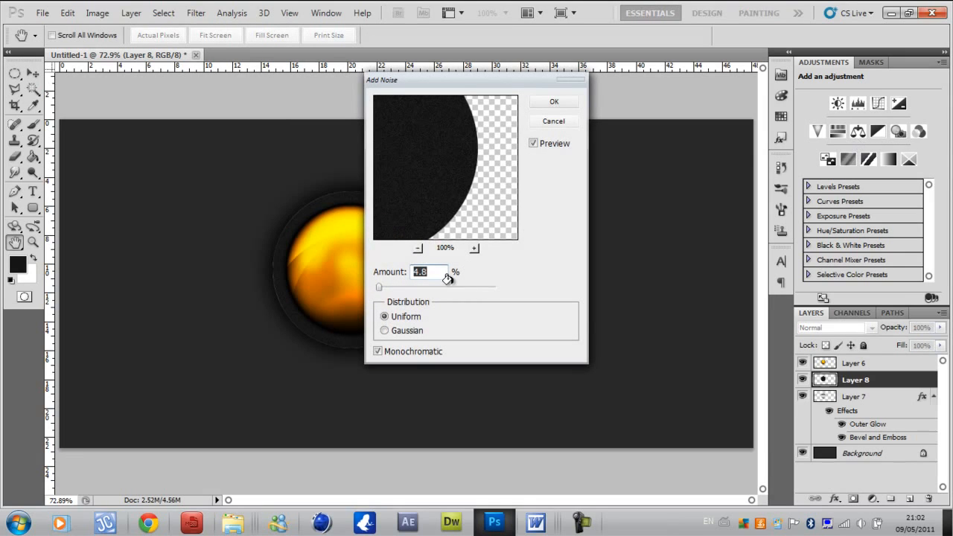
left_click_drag(378, 287, 383, 287)
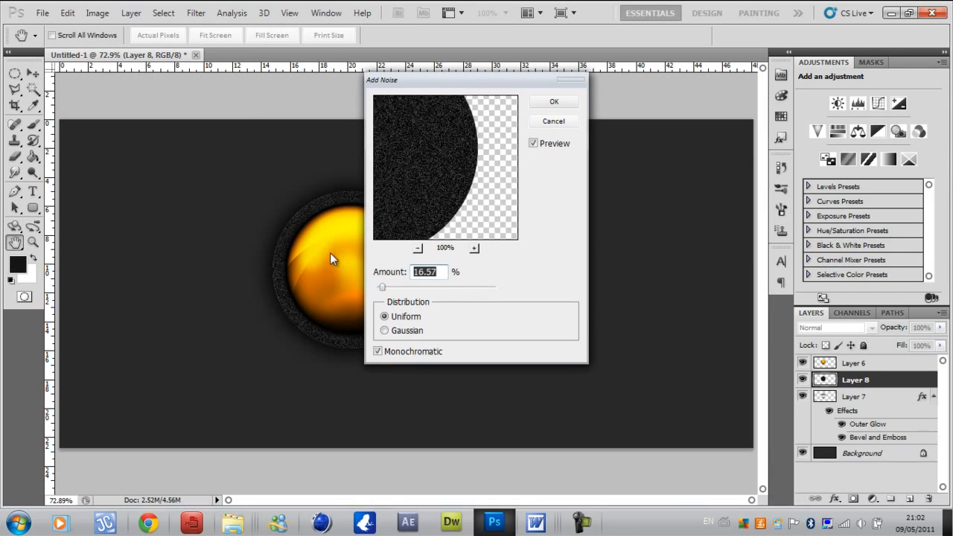
key("Return")
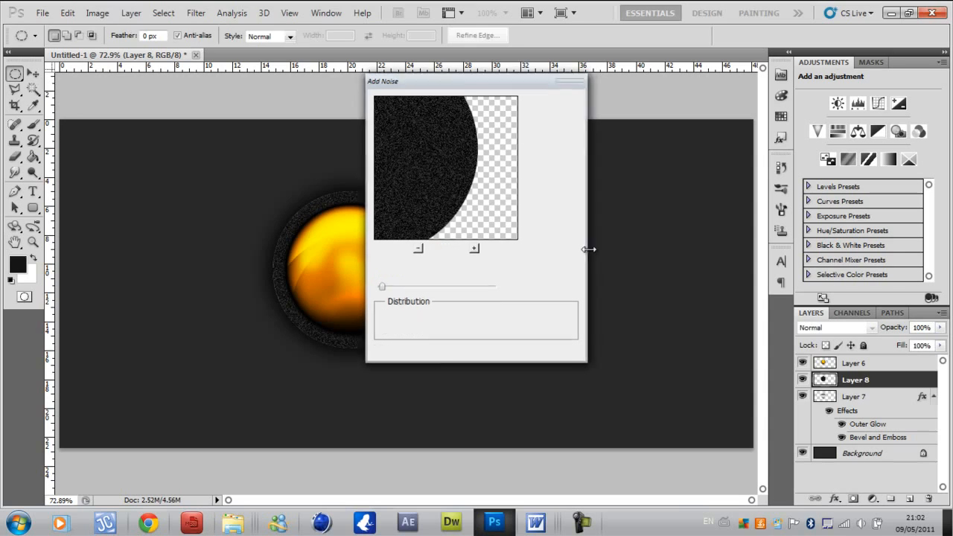
Set the noise layer's blend mode to Screen and its opacity to 26%.
left_click(872, 328)
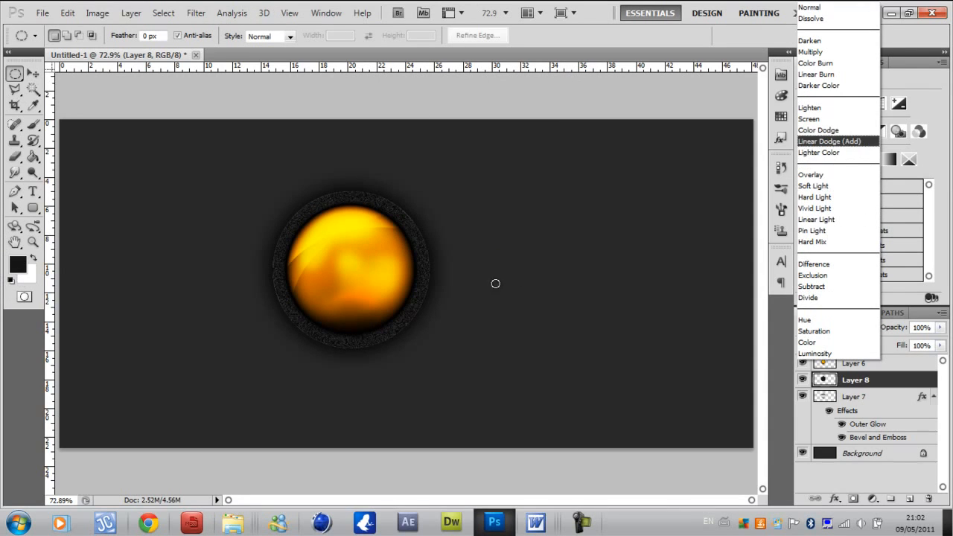
key("Return")
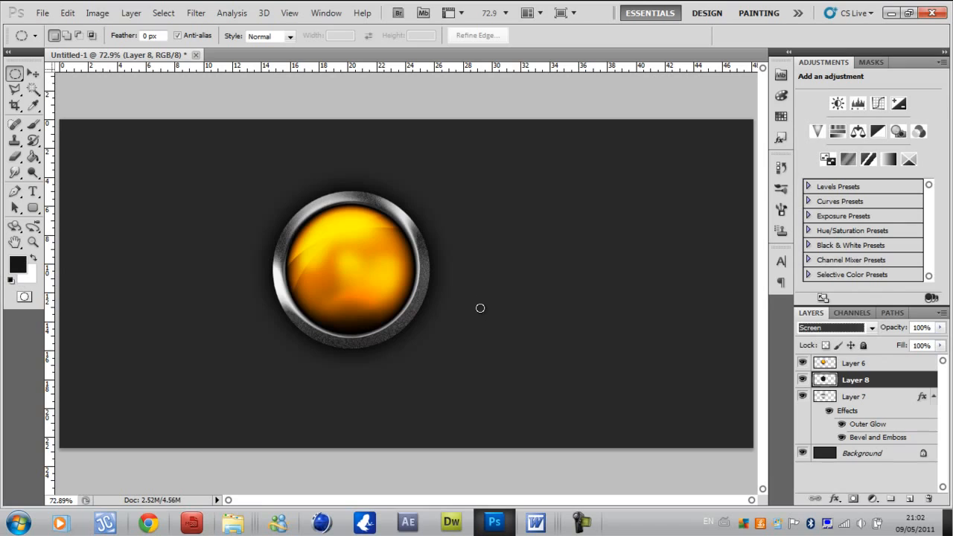
left_click(940, 328)
left_click_drag(940, 341, 888, 341)
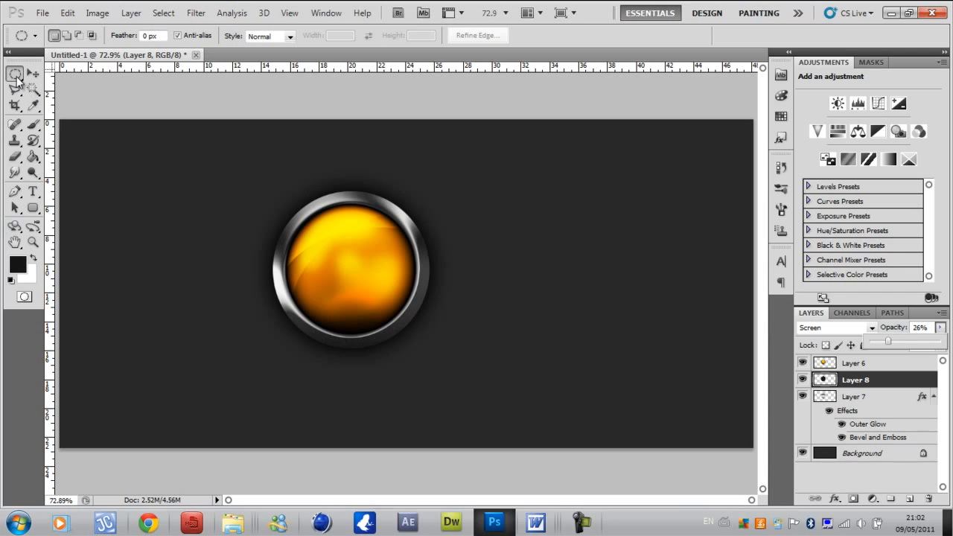
Examine the ring's noise texture up close at 300%, and check the whole orb at fit-to-screen size and 100%.
left_click(33, 241)
left_click(221, 115)
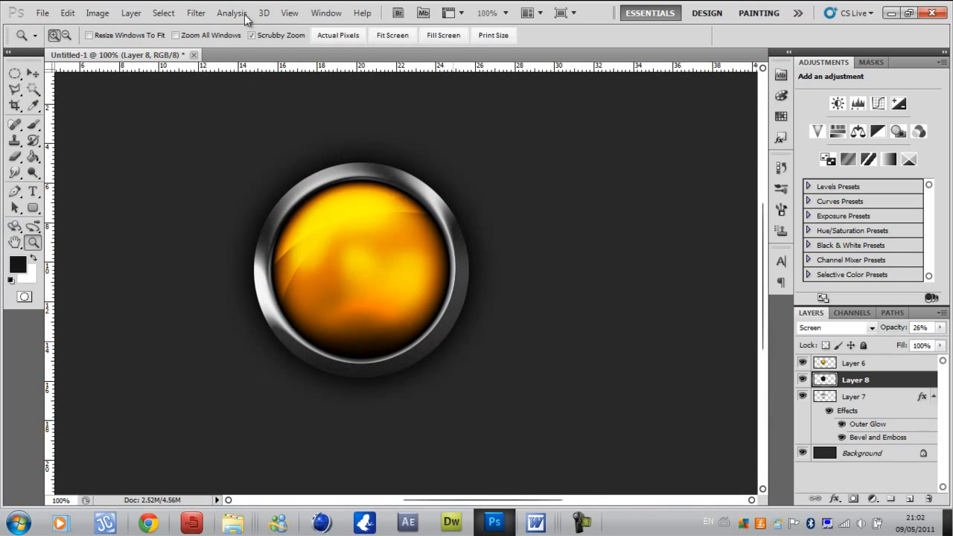
left_click(220, 115)
left_click(216, 115)
right_click(307, 164)
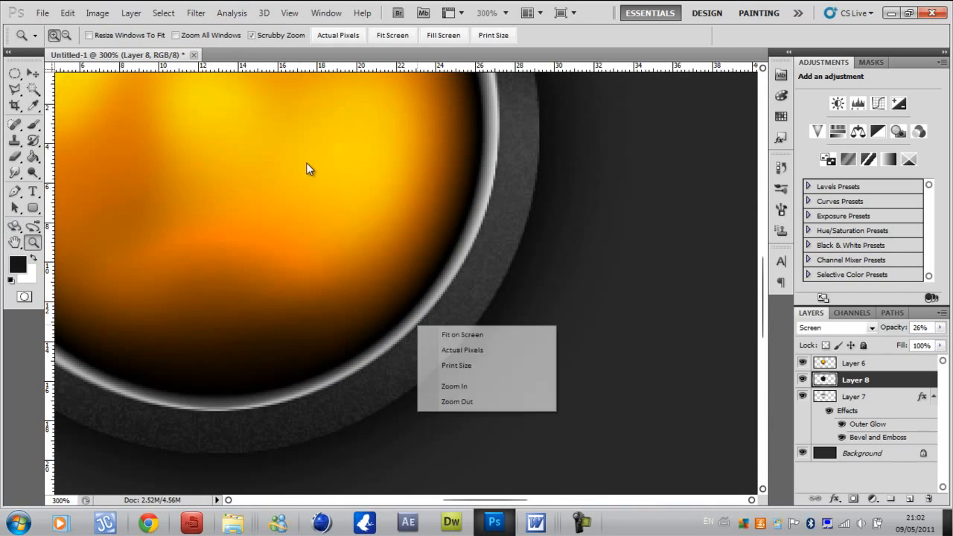
left_click(345, 172)
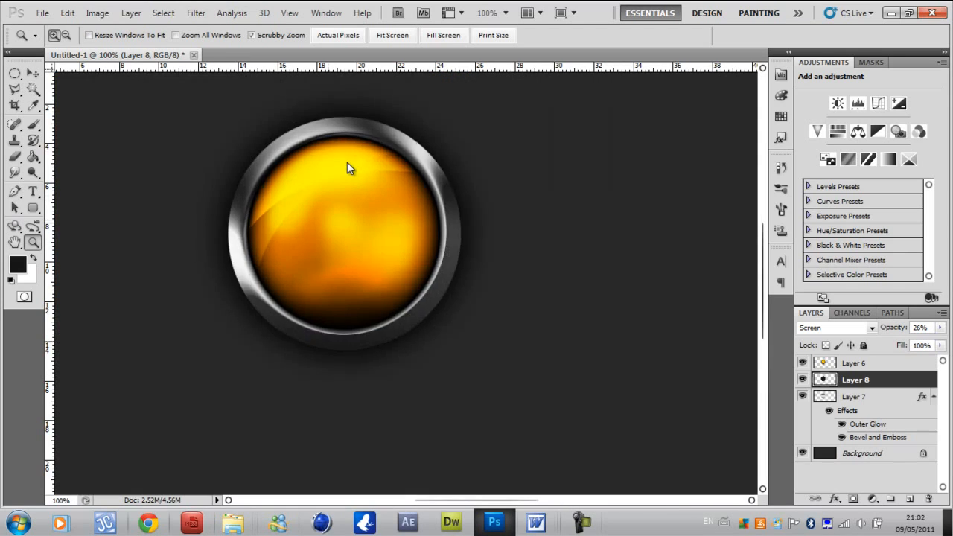
left_click(345, 164)
right_click(372, 236)
left_click(454, 245)
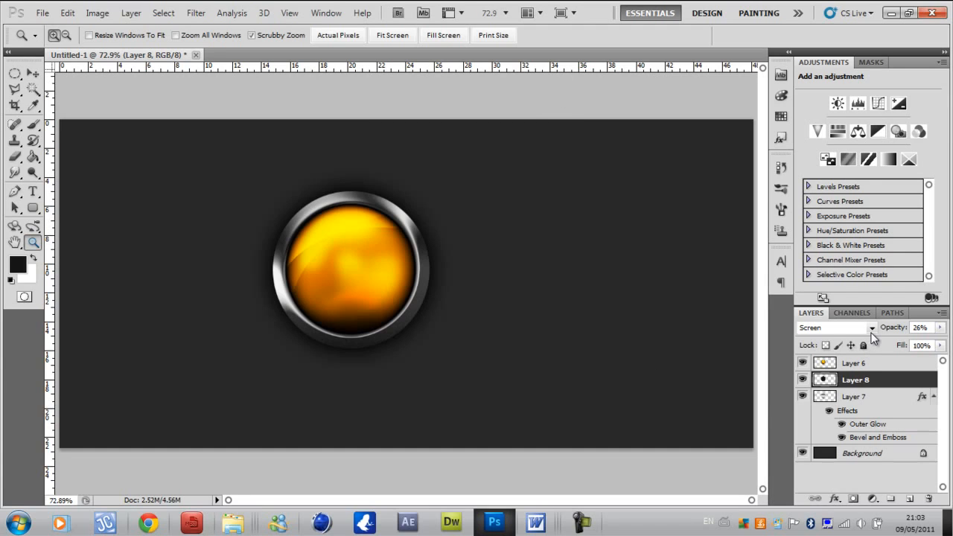
key("ctrl+1")
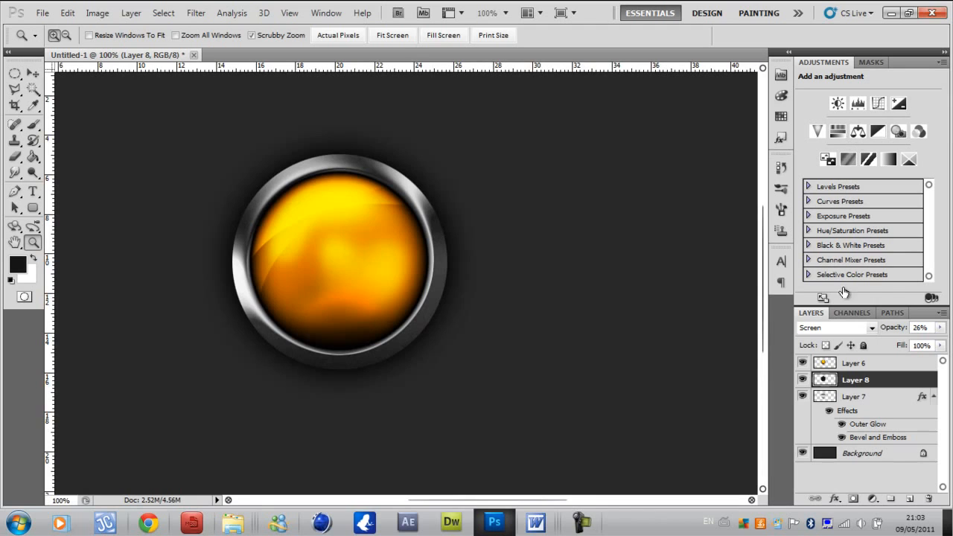
scroll(946, 334, "left", 5)
scroll(946, 333, "right", 5)
scroll(947, 333, "left", 3)
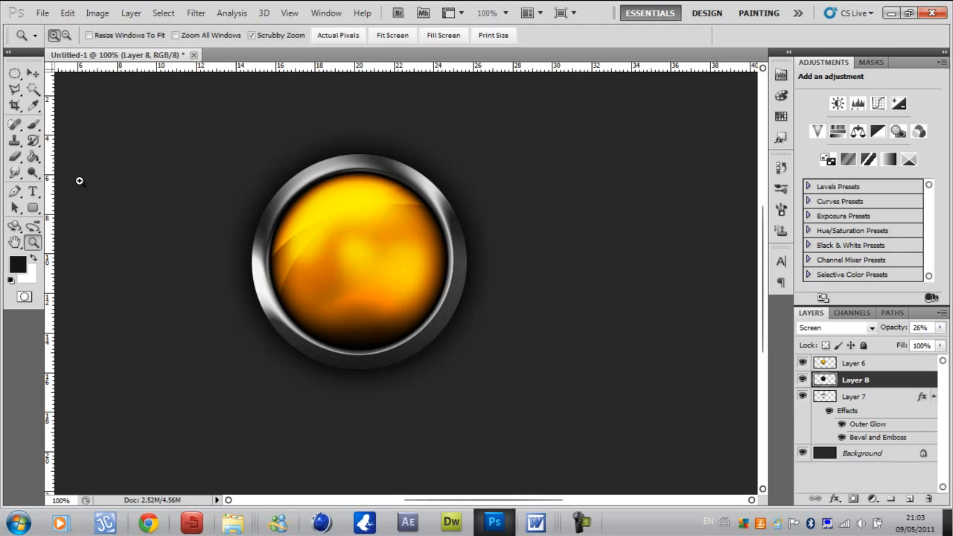
key("F10")
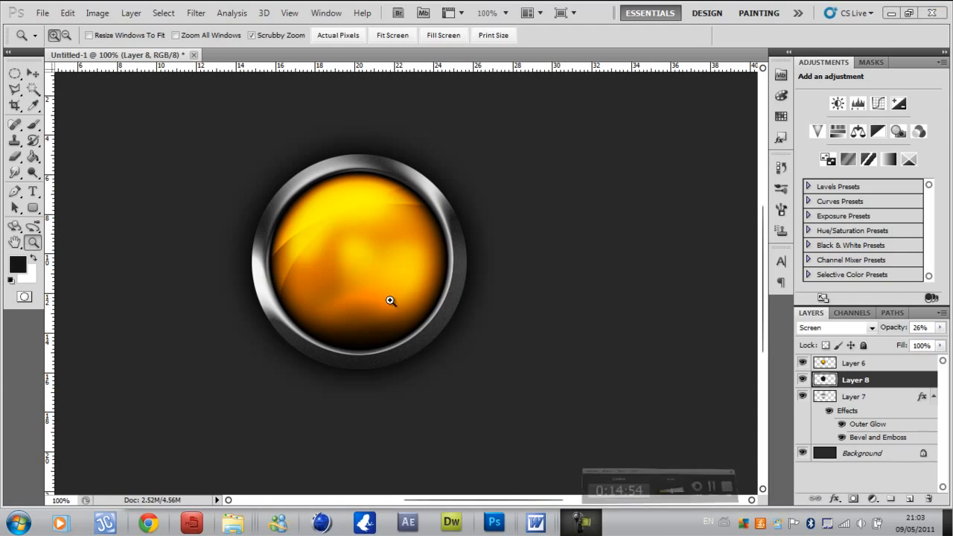